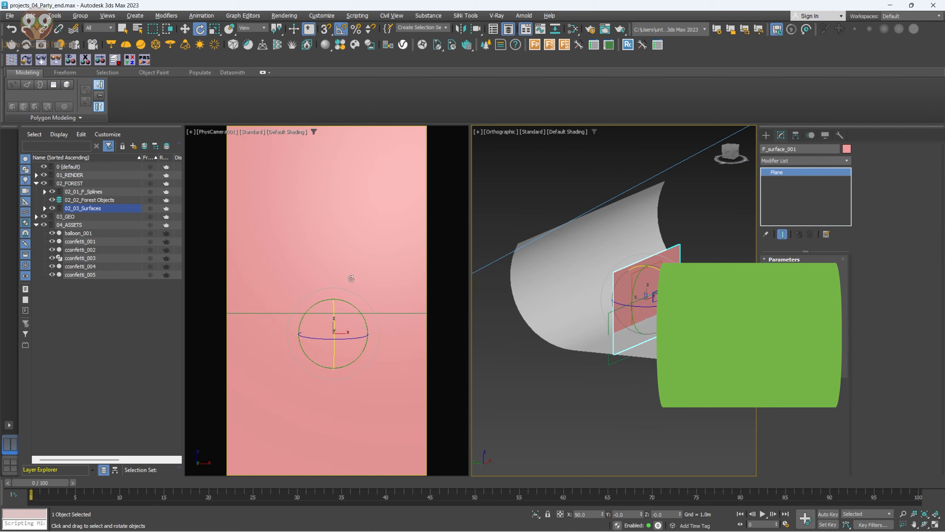
Maximize the orthographic view and examine the curved backdrop together with the pink surface plane and camera
key(alt+w)
click(702, 304)
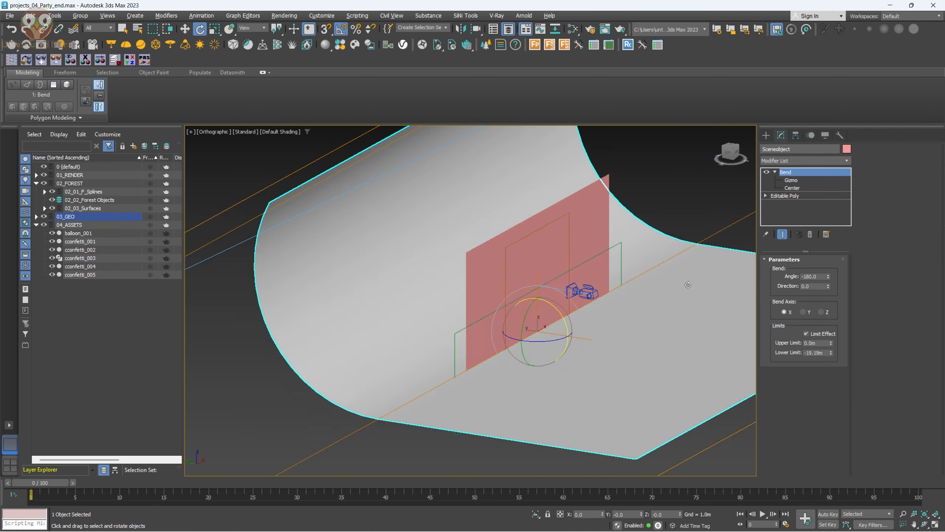
scroll(632, 229, up, 5)
scroll(632, 228, down, 8)
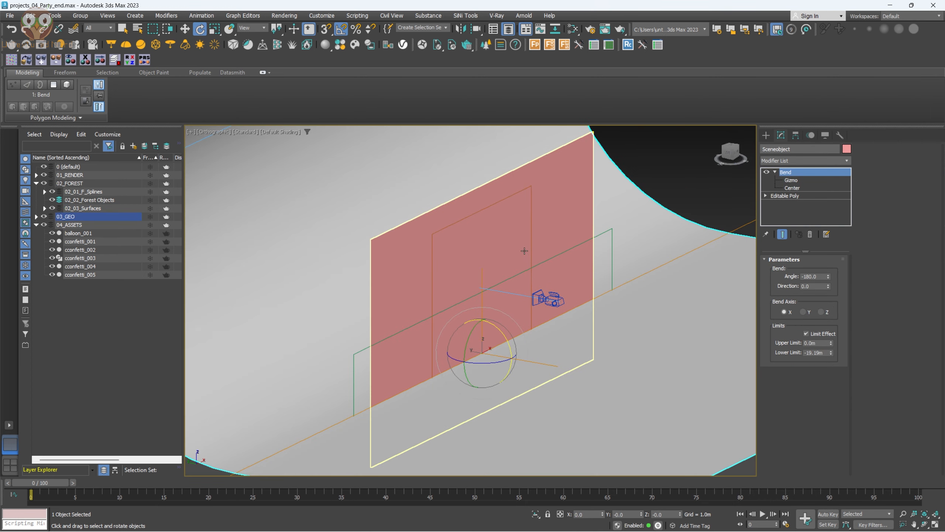
scroll(573, 288, up, 5)
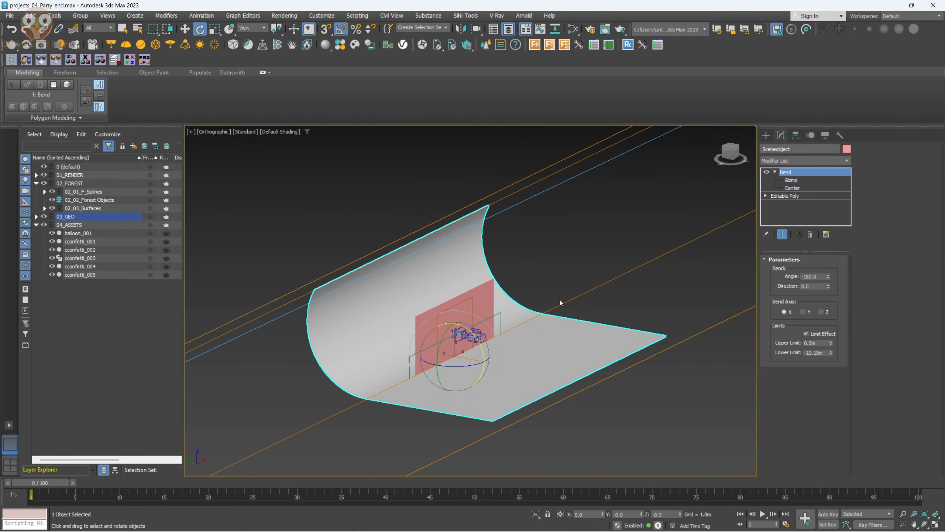
click(382, 208)
scroll(451, 350, up, 4)
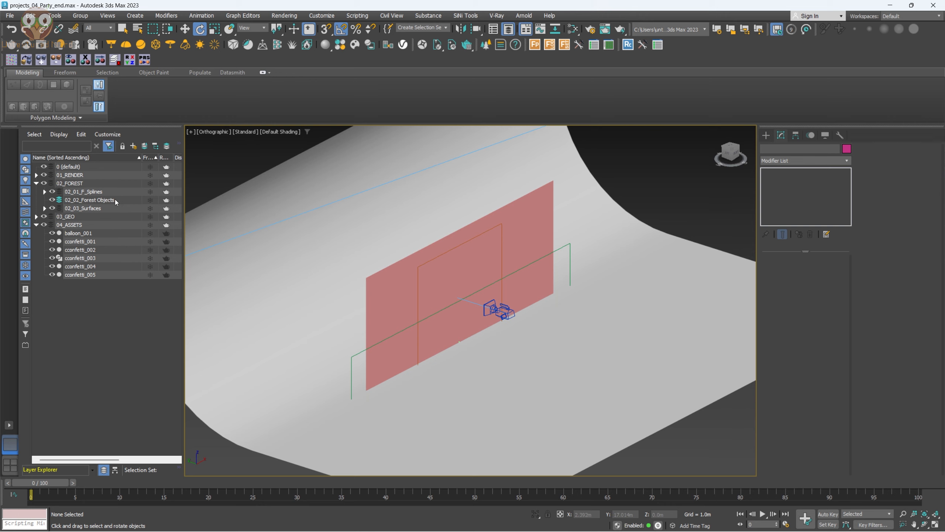
Select balloon_001 and the five confetti assets in the 04_ASSETS layer and isolate them
click(78, 233)
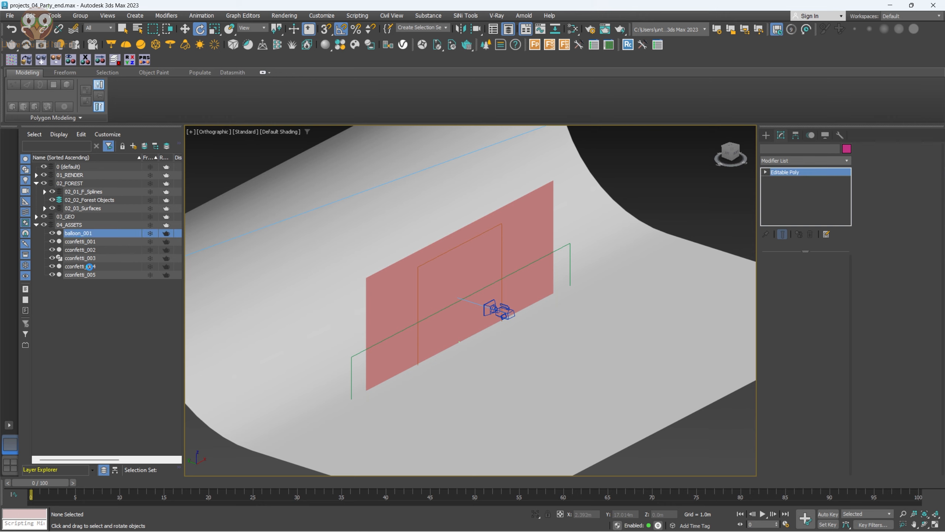
shift+click(80, 274)
key(z)
scroll(465, 347, up, 6)
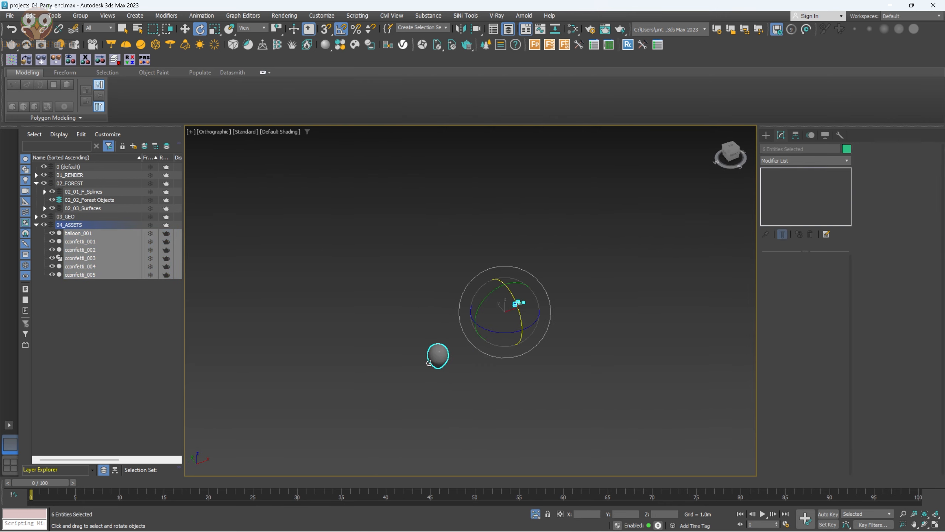
Select the five confetti pieces, examine their shapes up close and bring the rest of the scene back
drag(621, 134, 681, 249)
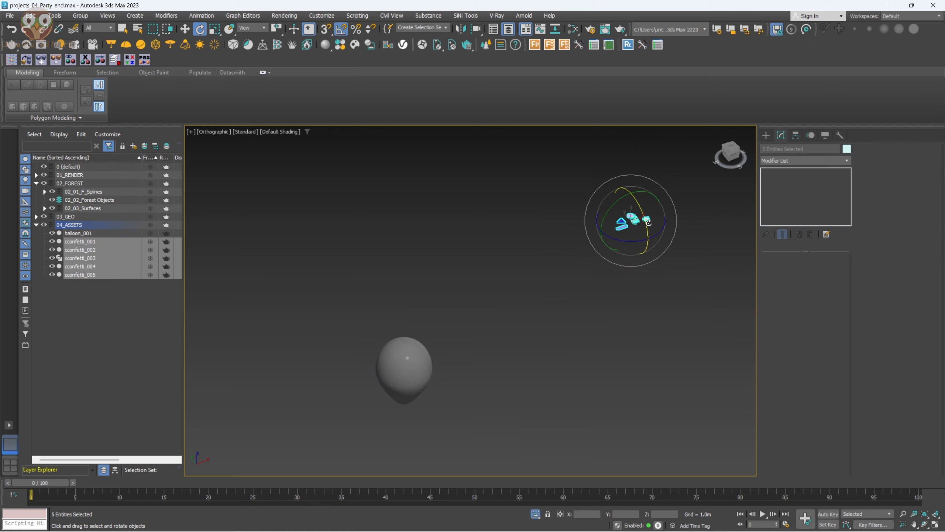
scroll(640, 220, up, 8)
alt+middle_drag(600, 227, 547, 224)
scroll(531, 243, down, 5)
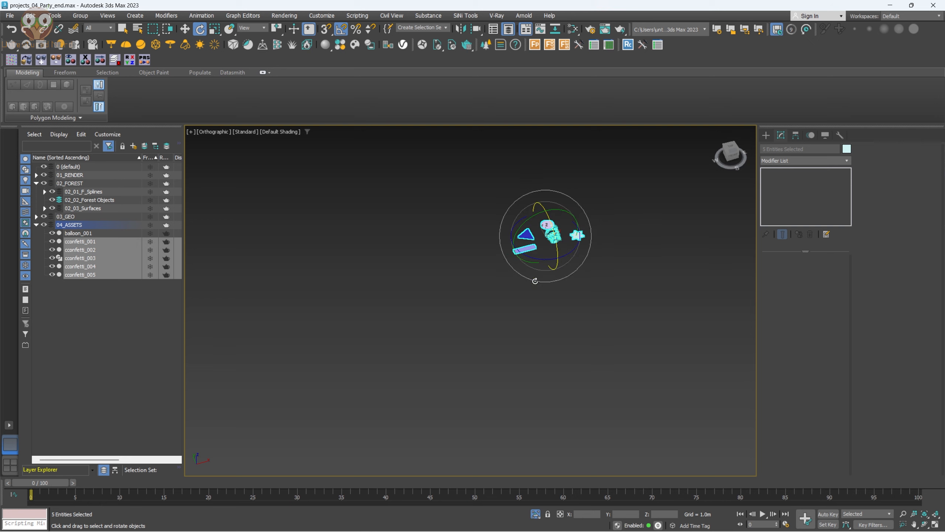
middle_drag(538, 297, 600, 250)
scroll(596, 253, down, 3)
key(alt+q)
key(alt+q)
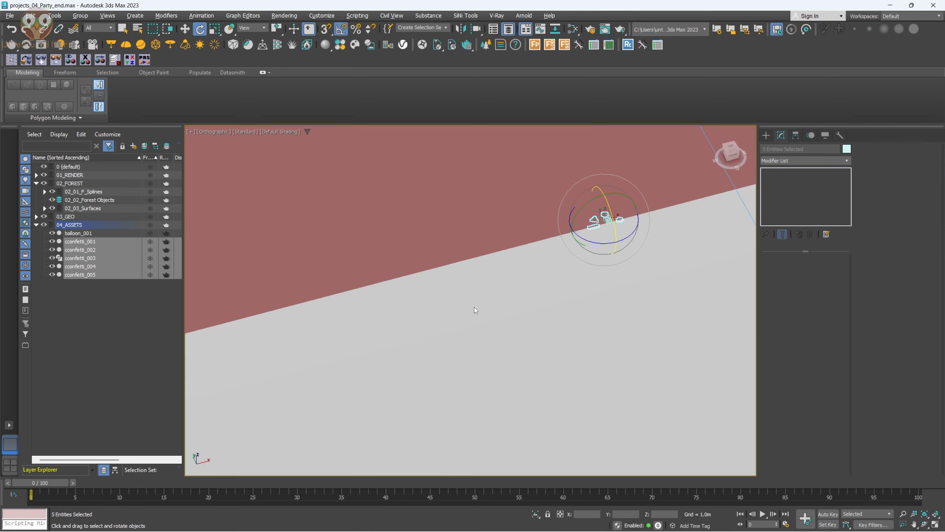
scroll(474, 308, down, 5)
scroll(532, 279, down, 5)
alt+middle_drag(532, 280, 451, 306)
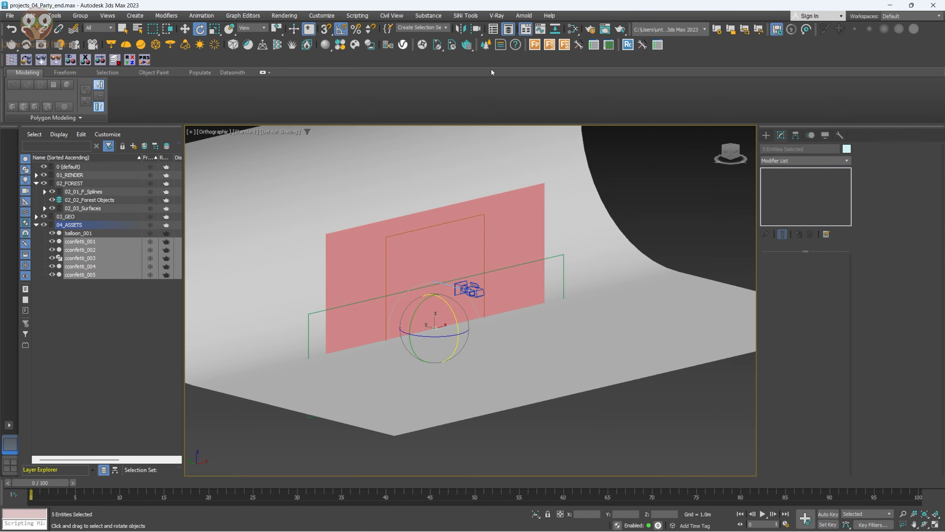
click(534, 45)
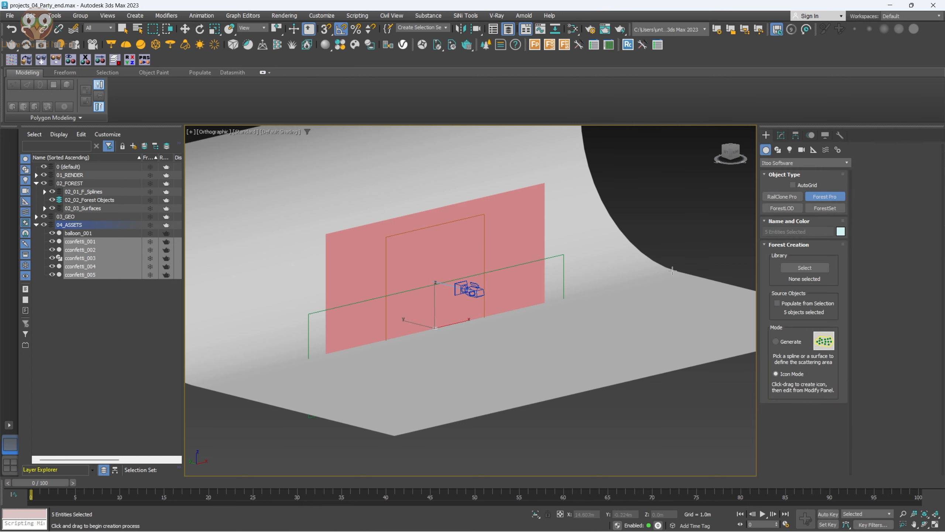
alt+middle_drag(633, 261, 626, 297)
middle_drag(626, 296, 506, 228)
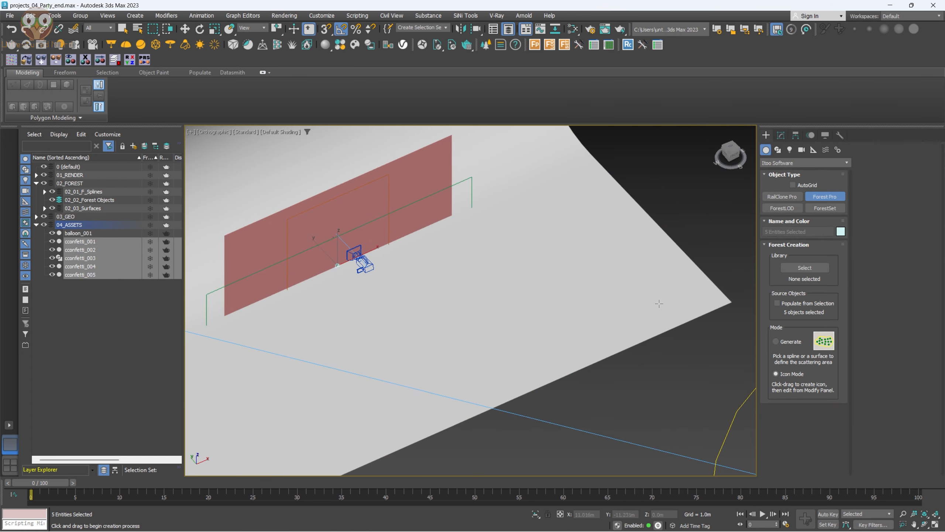
drag(656, 250, 702, 327)
right_click(698, 316)
key(w)
alt+middle_drag(679, 274, 633, 266)
scroll(669, 237, up, 4)
scroll(669, 237, up, 3)
scroll(632, 266, down, 5)
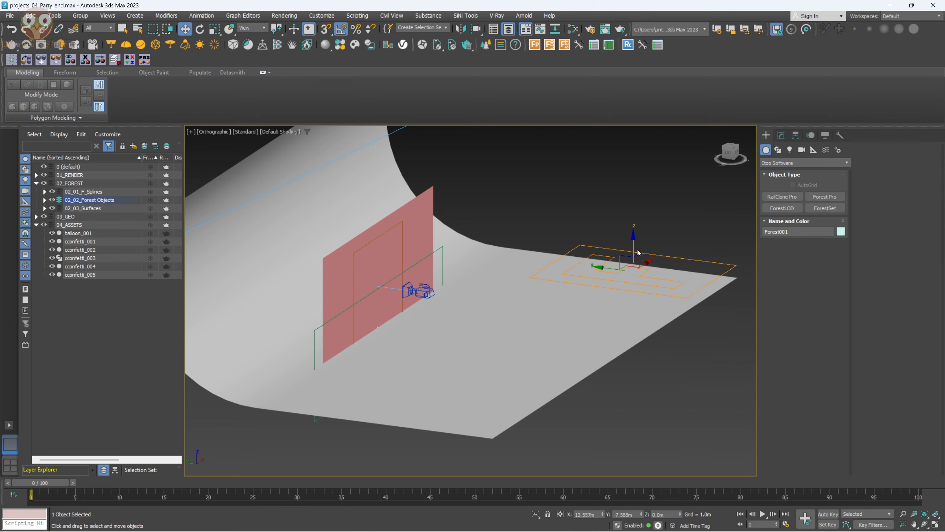
key(Delete)
Create a Forest Pro object in Icon Mode over the pink F_surface_001 plane, drawn in the front view
alt+middle_drag(416, 269, 395, 267)
click(387, 242)
key(f)
scroll(521, 308, down, 5)
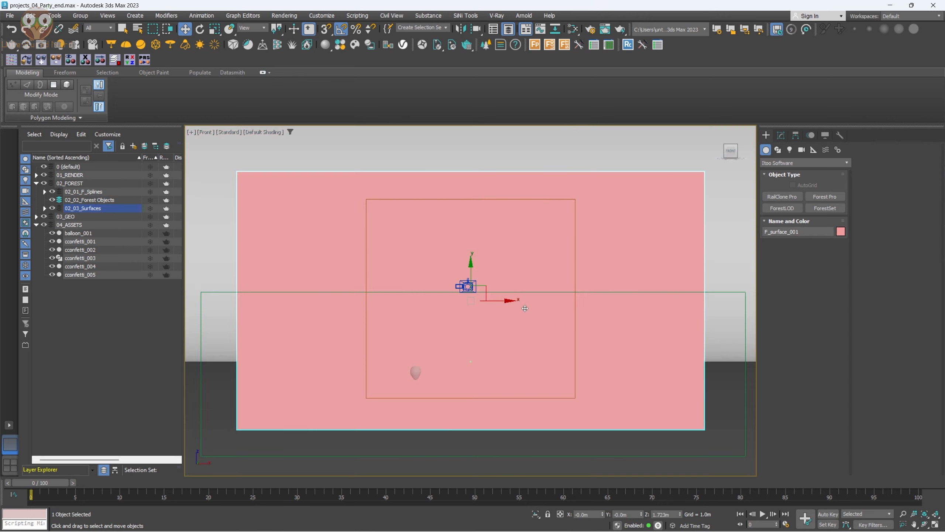
scroll(521, 308, up, 2)
click(535, 41)
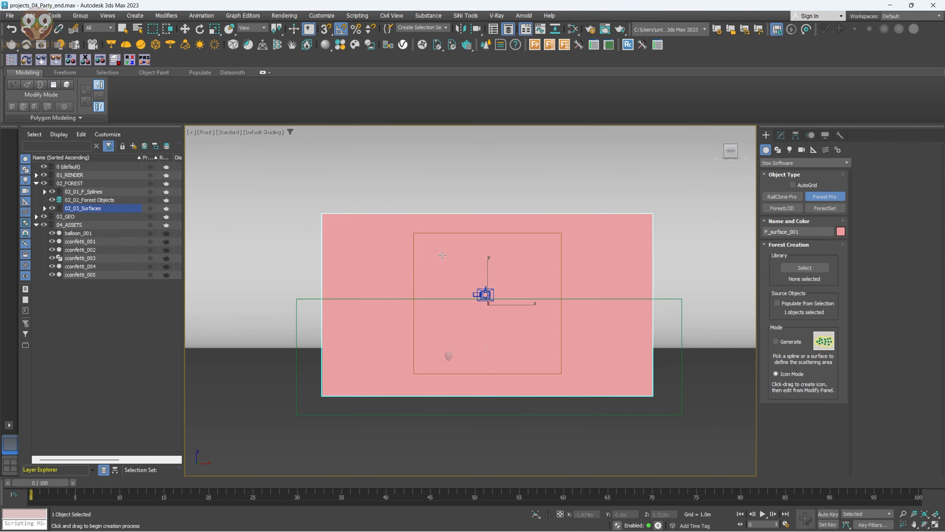
drag(474, 283, 511, 294)
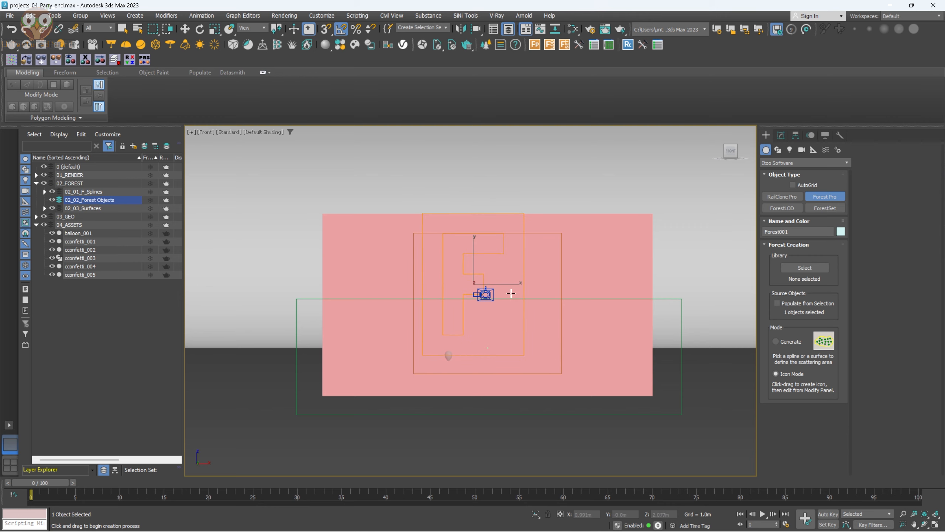
right_click(511, 293)
Set balloon_001 as the Forest object's custom geometry item and accept the recommended proxy display and animation options
alt+middle_drag(518, 299, 535, 285)
scroll(489, 341, up, 3)
alt+middle_drag(486, 348, 480, 342)
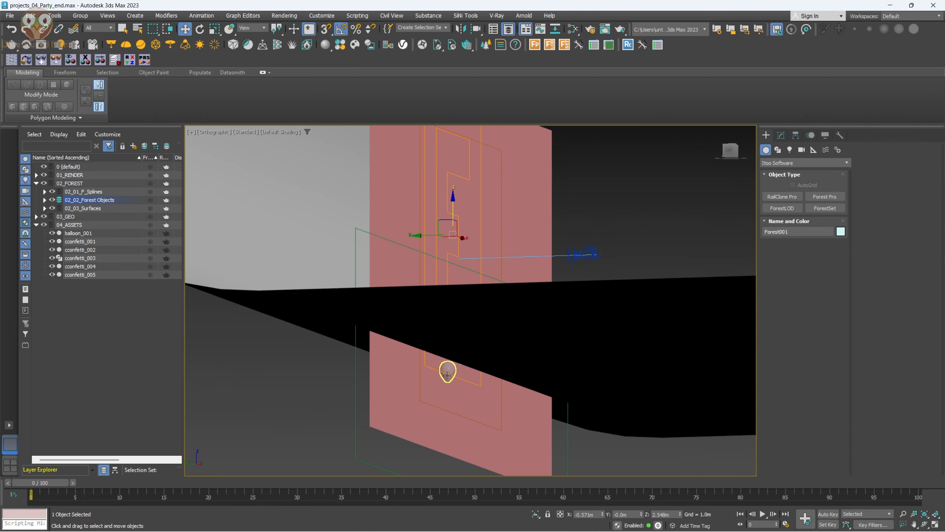
alt+middle_drag(447, 376, 544, 218)
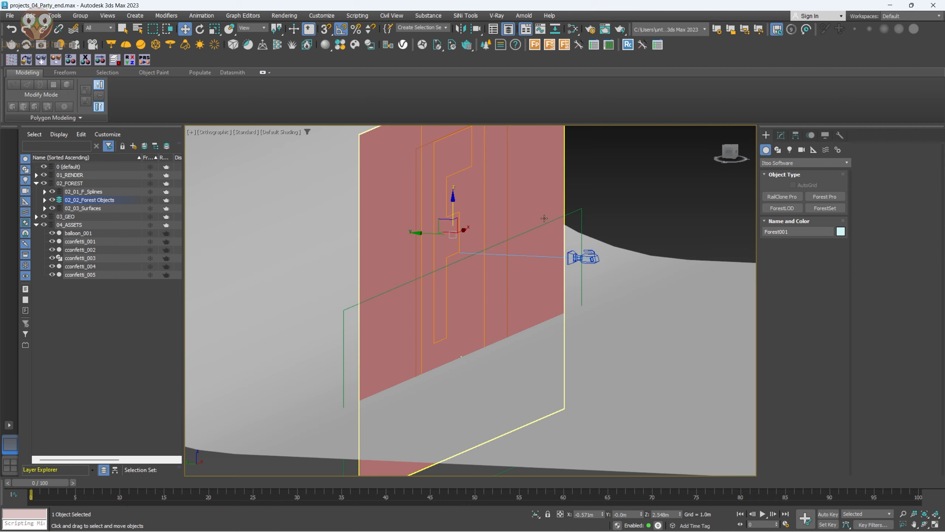
click(780, 137)
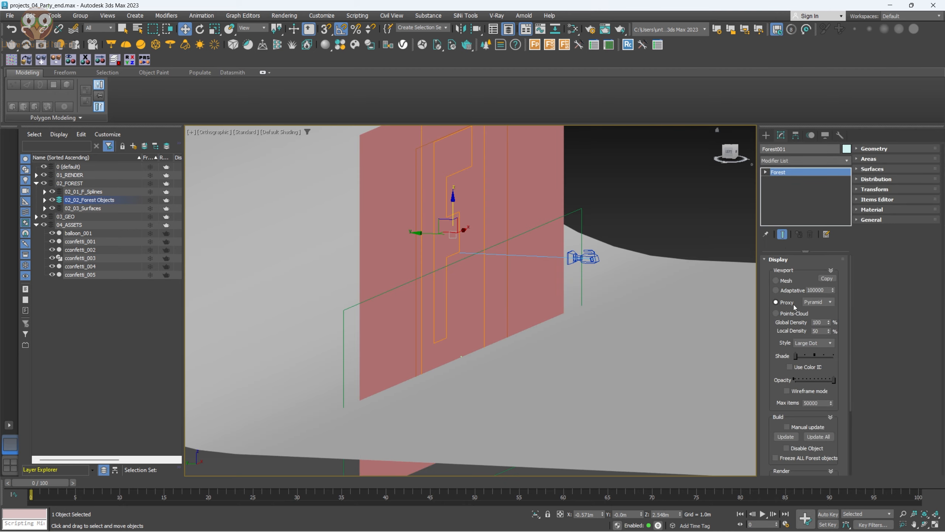
click(807, 260)
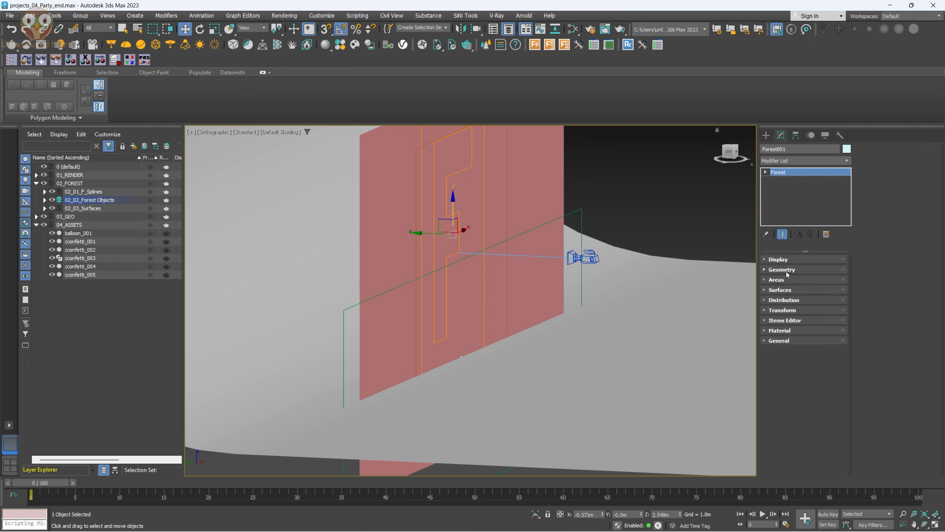
click(786, 272)
click(866, 209)
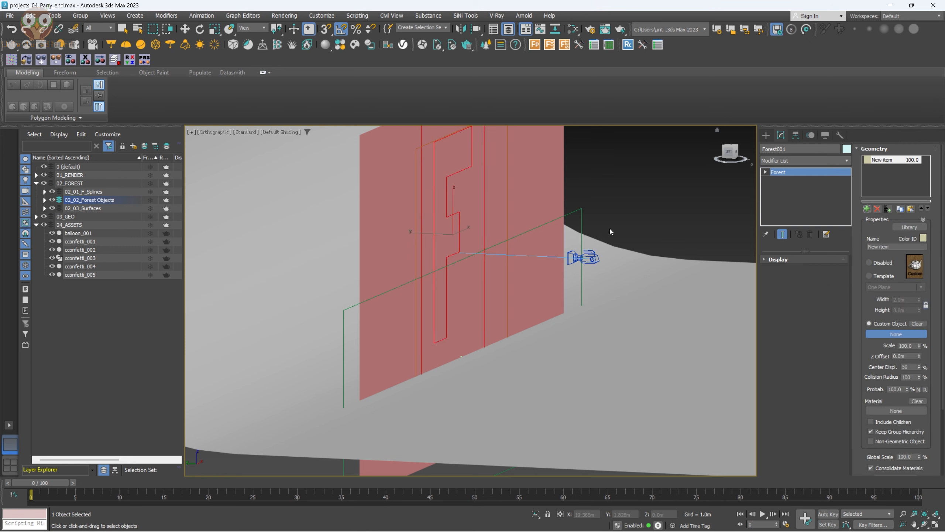
click(448, 375)
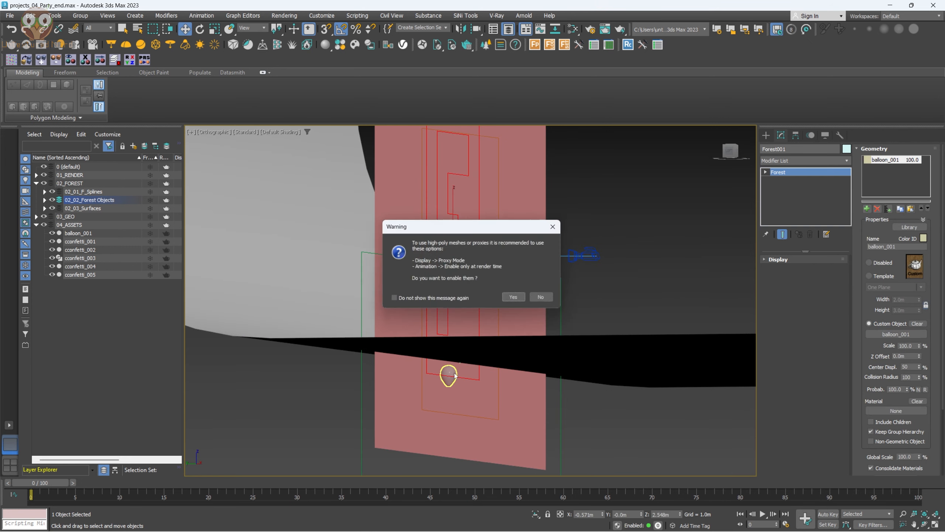
click(520, 298)
alt+middle_drag(584, 282, 568, 295)
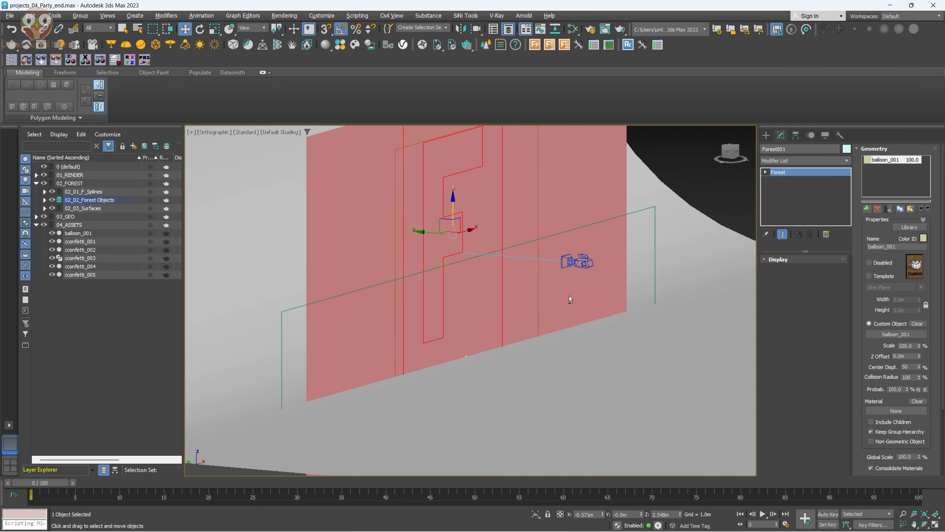
Add the pink plane F_surface_001 to the Forest object's surfaces
click(886, 149)
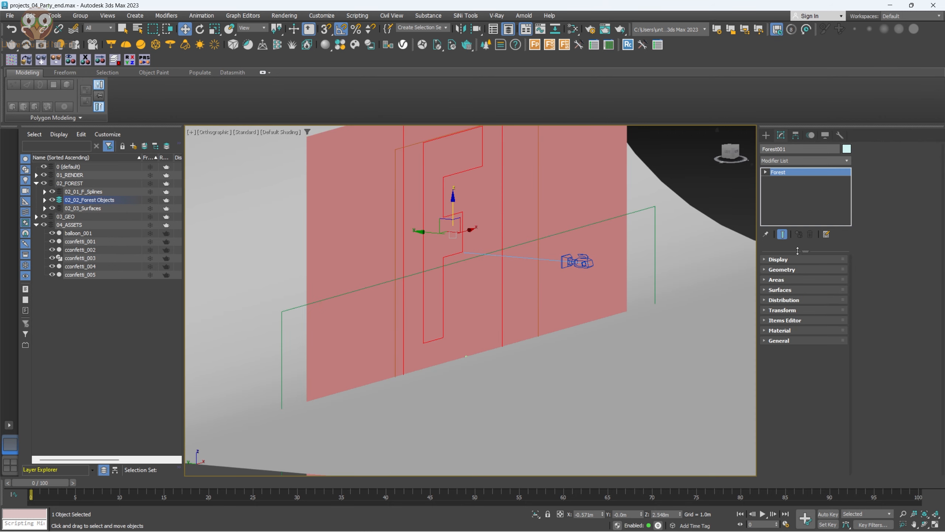
click(786, 290)
click(867, 204)
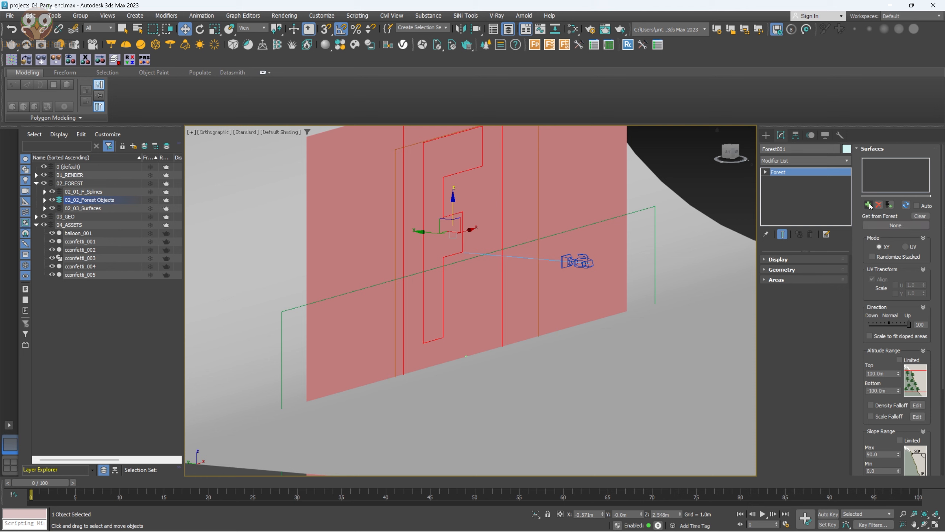
click(635, 223)
click(900, 149)
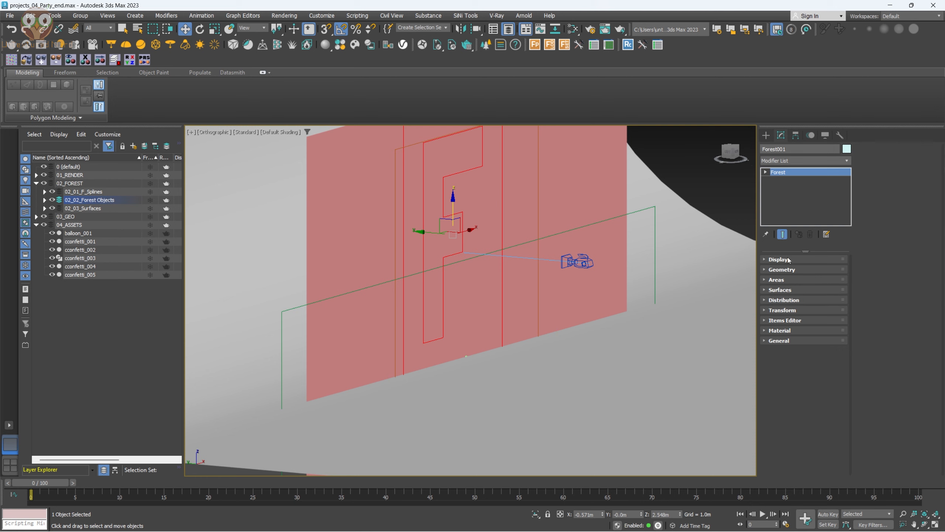
Set the X density units of the Forest object's Dense distribution map to 5 m
scroll(446, 279, down, 4)
alt+middle_drag(445, 287, 477, 305)
scroll(454, 281, up, 2)
scroll(451, 335, up, 5)
scroll(460, 332, down, 5)
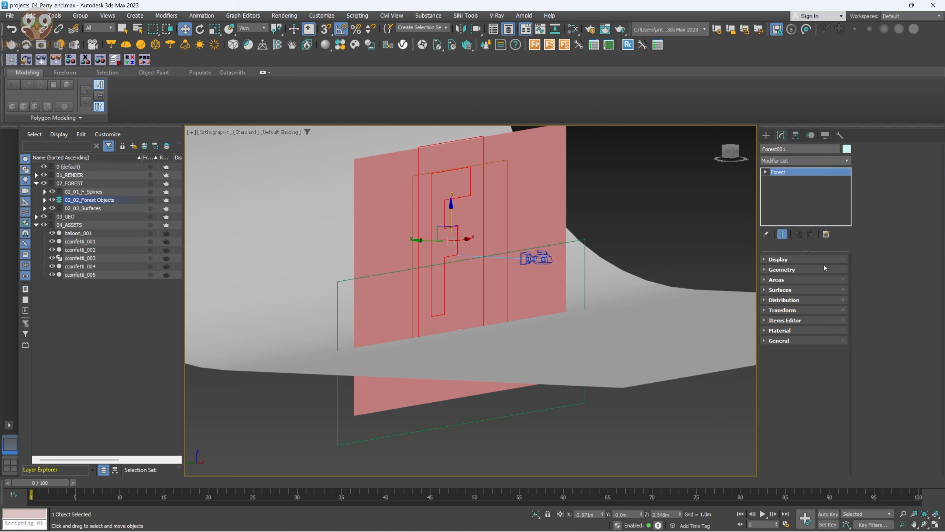
click(802, 301)
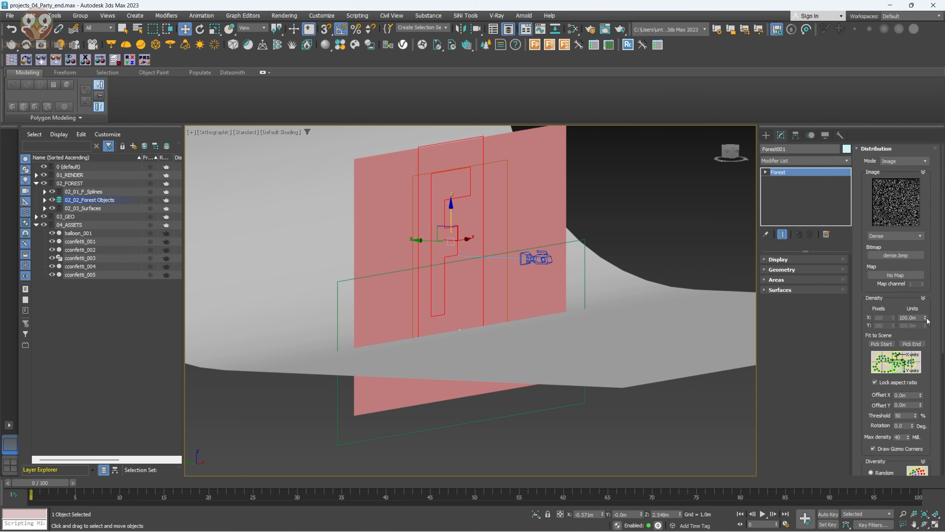
double_click(915, 317)
text(5)
click(864, 149)
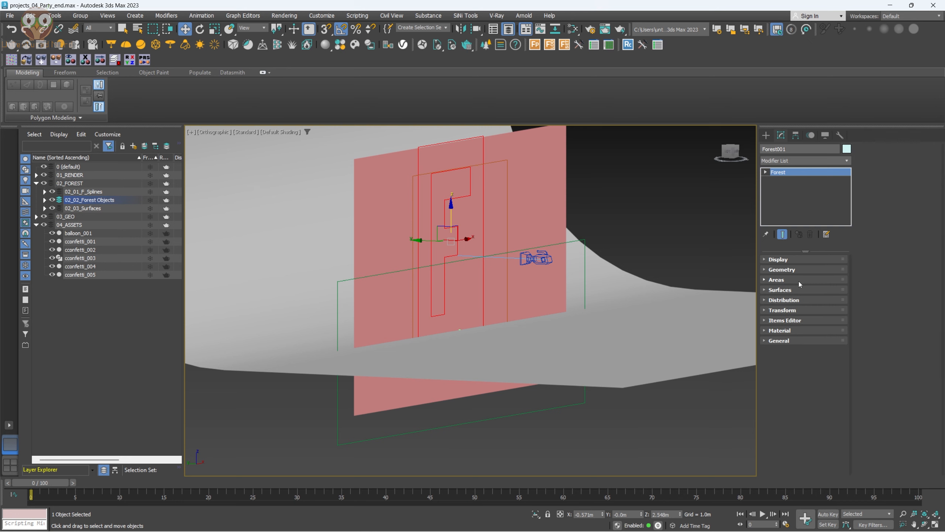
Turn on the Forest object's Surface Area and set its viewport display to Points-Cloud
click(798, 279)
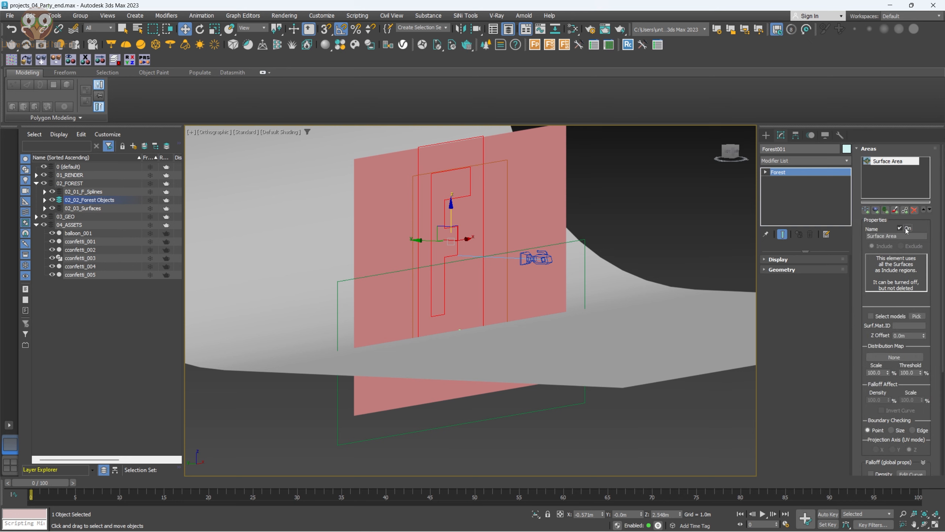
alt+middle_drag(456, 271, 465, 250)
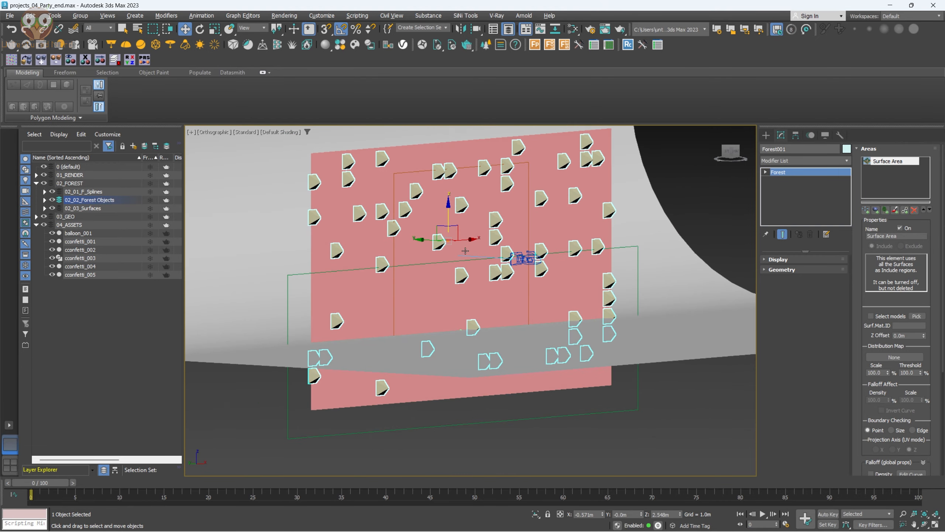
click(793, 262)
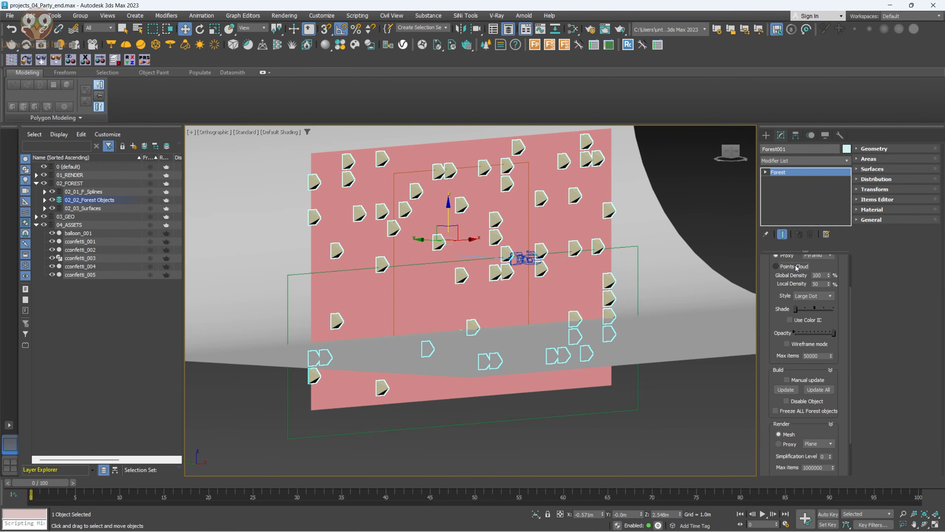
click(796, 267)
alt+middle_drag(446, 242, 505, 205)
Try rotating the source object balloon_001
alt+middle_drag(562, 245, 559, 287)
click(549, 308)
key(e)
drag(564, 280, 517, 275)
alt+middle_drag(551, 237, 457, 266)
scroll(456, 265, down, 2)
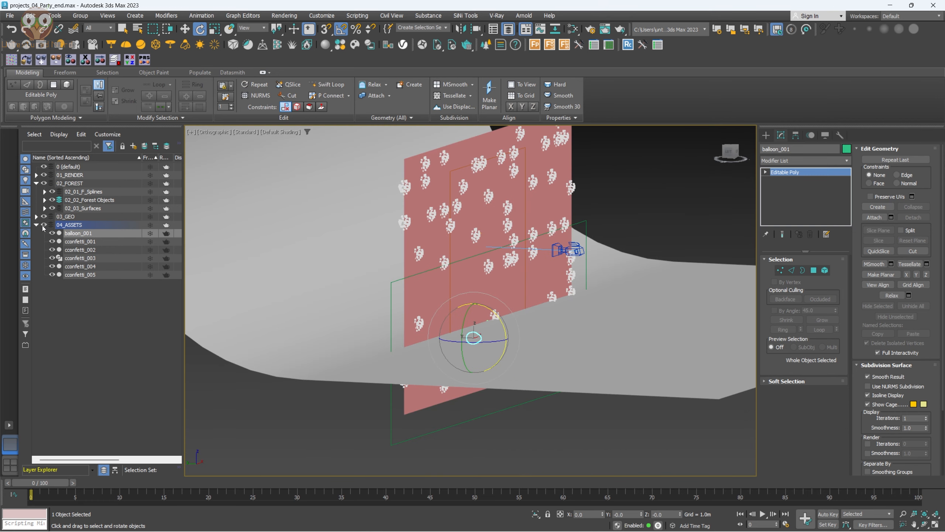
Hide the 04_ASSETS layer and the 03_GEO layer that holds the curved backdrop
click(43, 225)
click(365, 248)
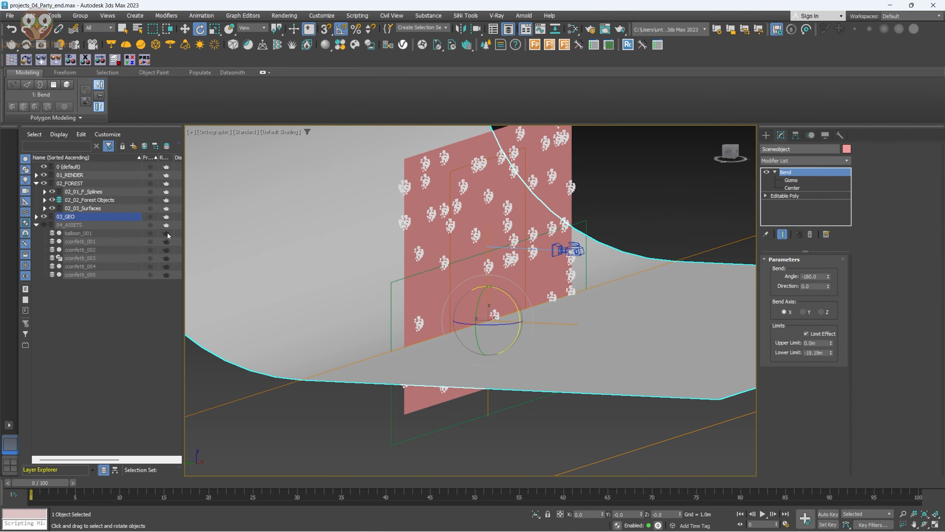
click(43, 216)
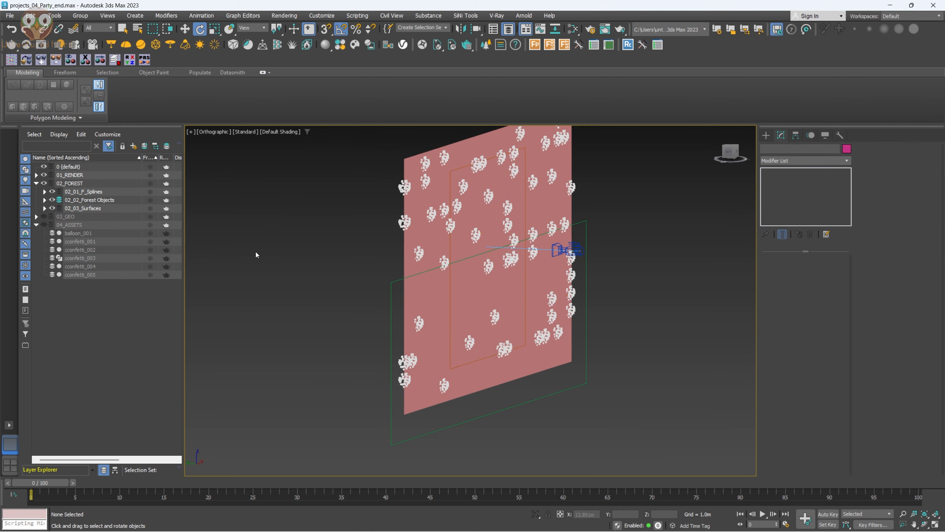
Select the balloon Forest object, restore the side-by-side camera and orthographic views, and open the object's distribution settings
alt+middle_drag(324, 260, 483, 241)
scroll(523, 256, up, 3)
scroll(535, 247, down, 4)
scroll(484, 241, up, 4)
click(515, 273)
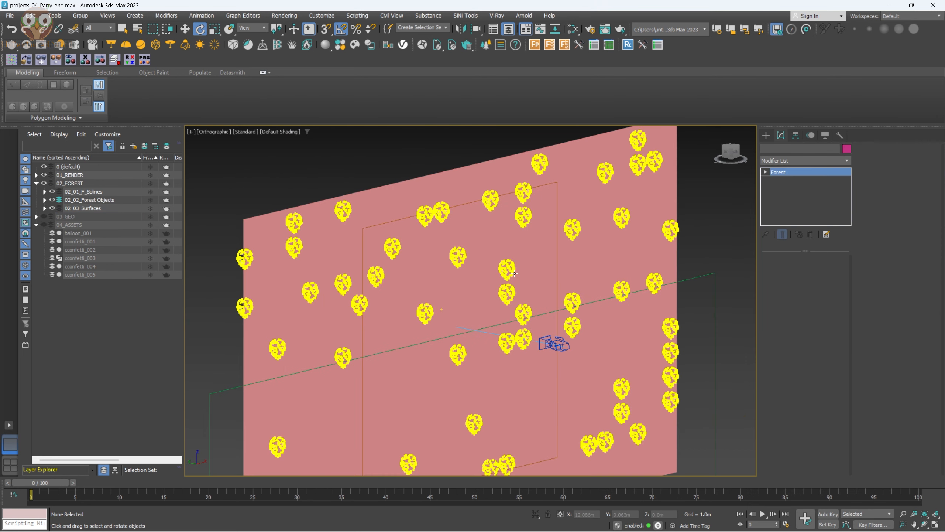
key(alt+w)
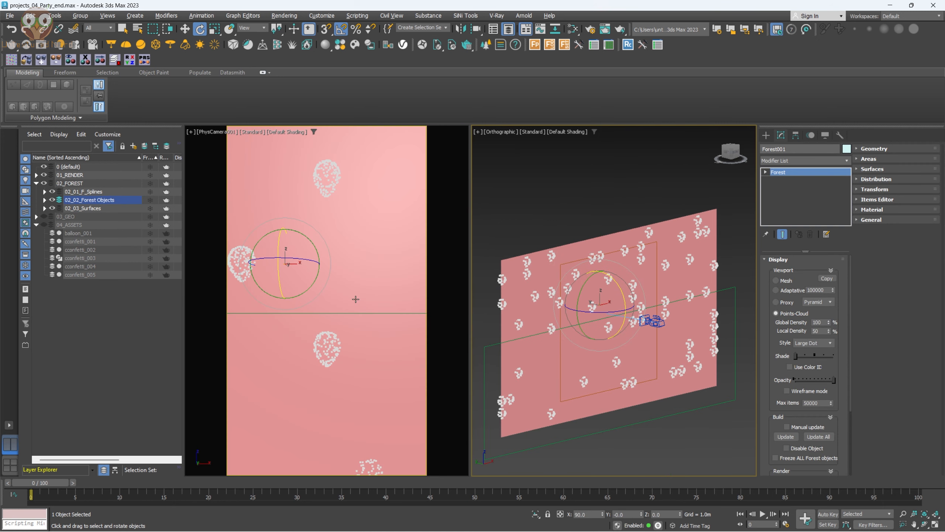
click(810, 261)
click(785, 300)
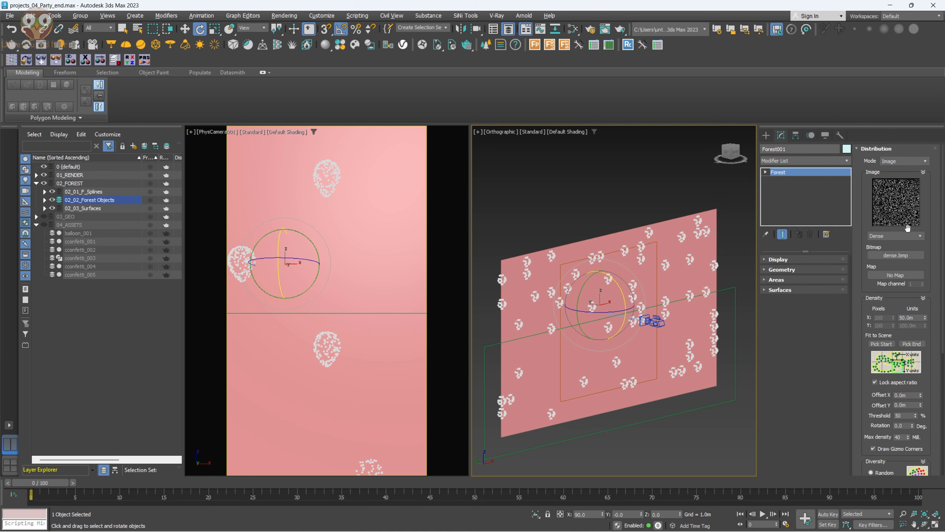
Try the Full distribution map on the Forest object with X density units of 31 m
click(900, 237)
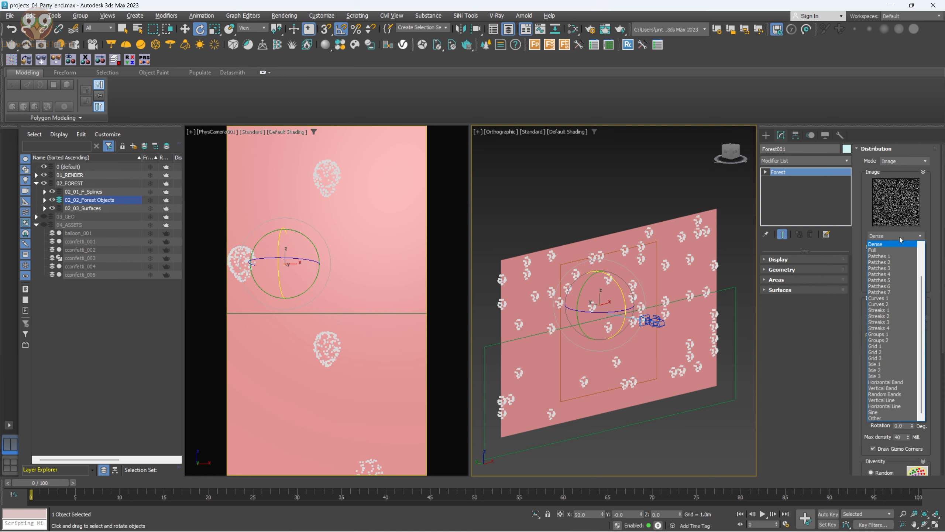
click(890, 248)
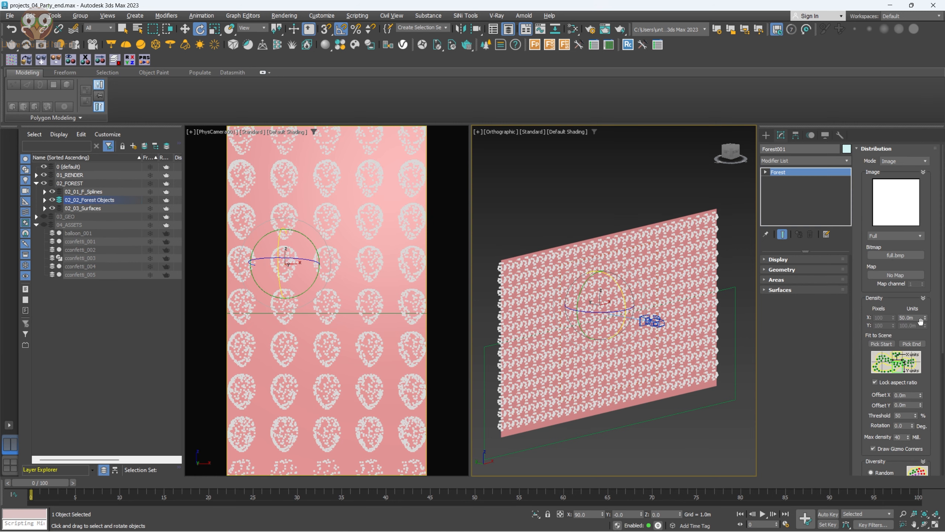
drag(925, 319, 926, 335)
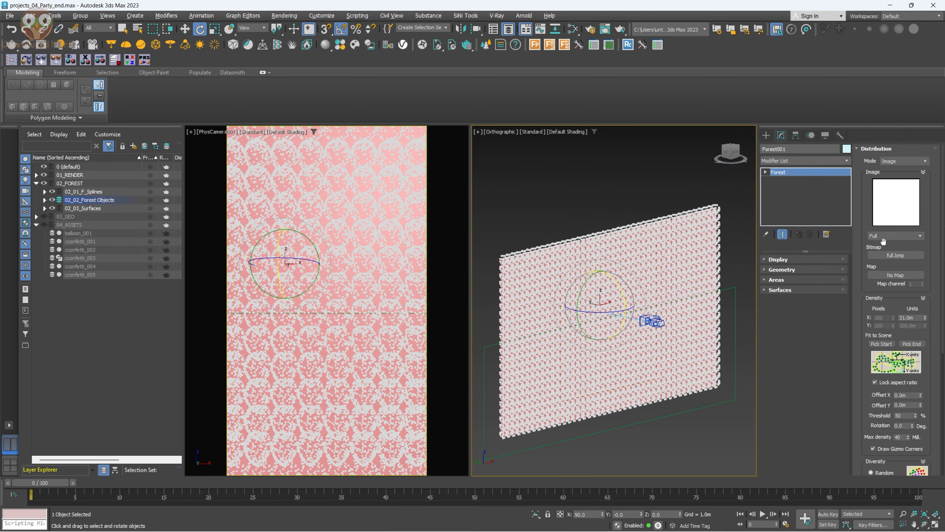
Switch the Forest object's distribution map back to Dense and set its X density units to 15.81 m
click(890, 238)
click(879, 245)
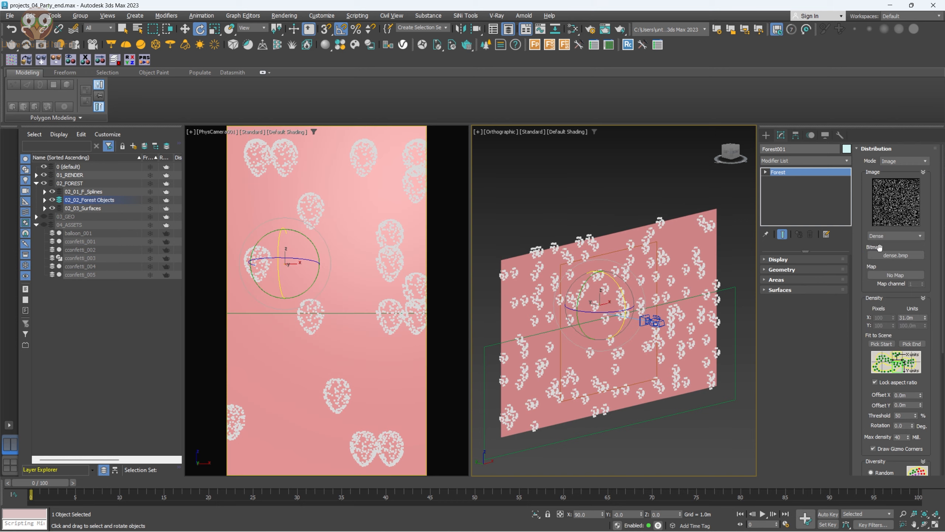
drag(927, 320, 926, 340)
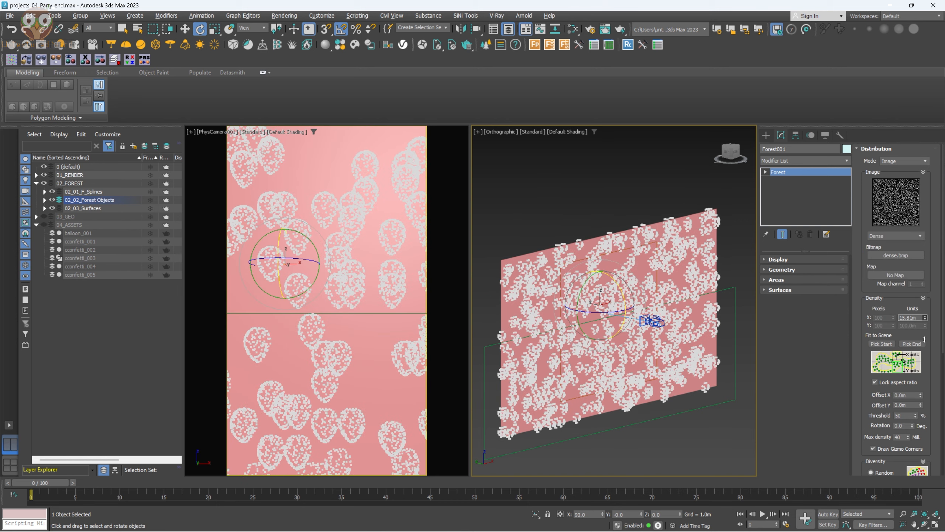
Render the camera view, inspect the overlapping balloons up close and as a whole, and close the V-Ray Frame Buffer
right_click(435, 248)
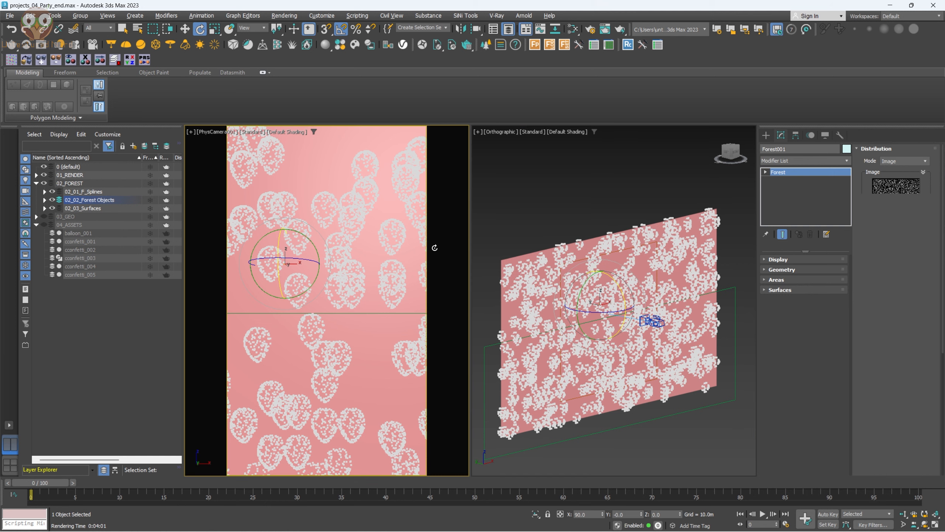
key(shift+q)
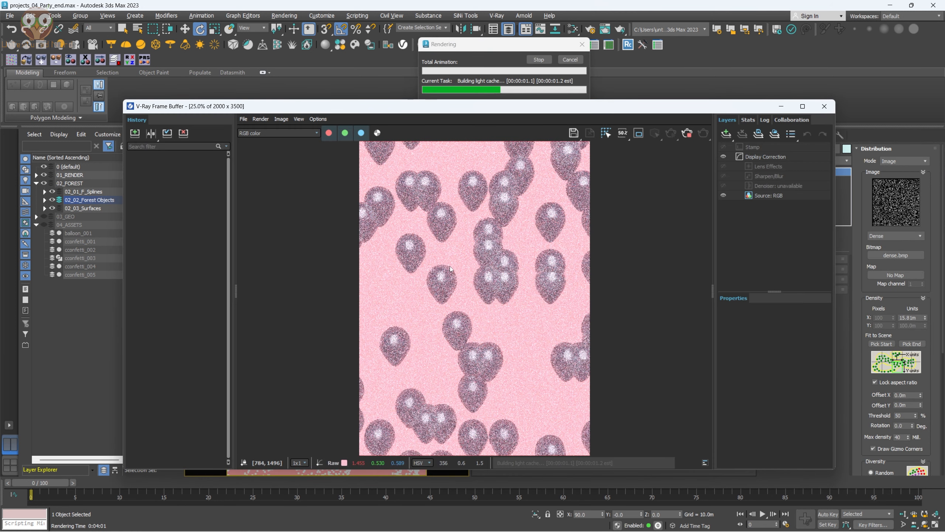
scroll(480, 275, up, 1)
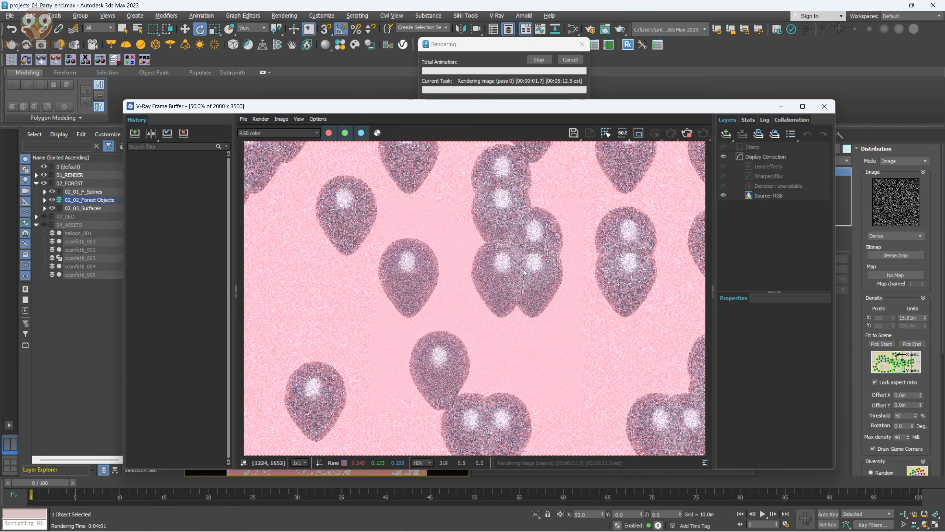
scroll(522, 278, up, 1)
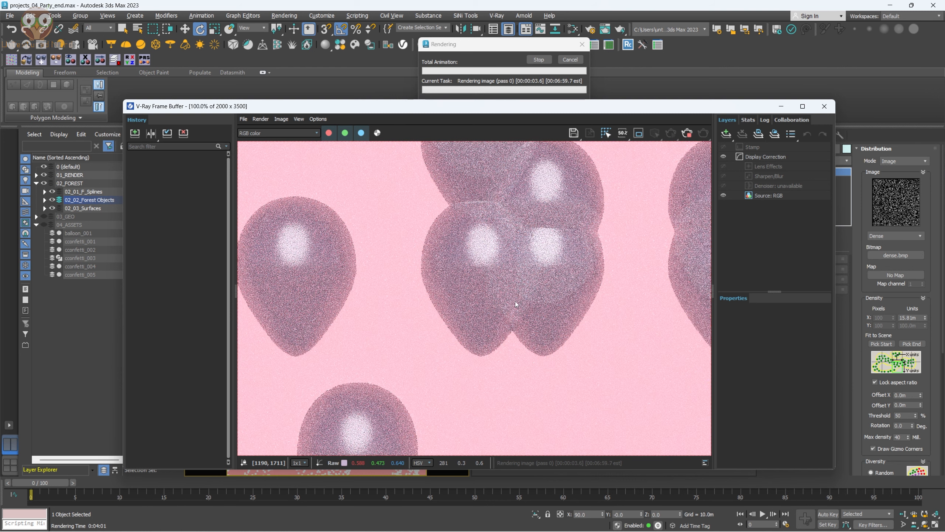
scroll(505, 298, down, 1)
scroll(505, 299, down, 1)
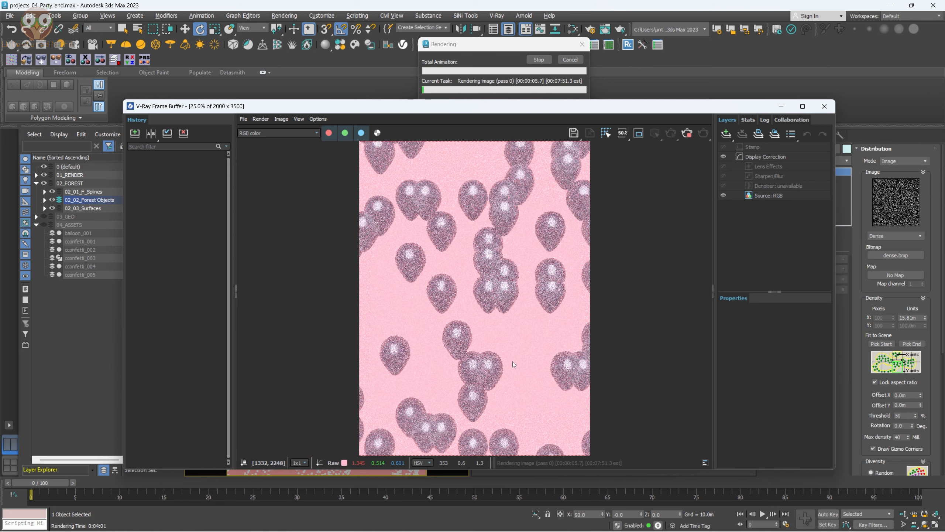
scroll(517, 297, up, 1)
scroll(507, 290, down, 1)
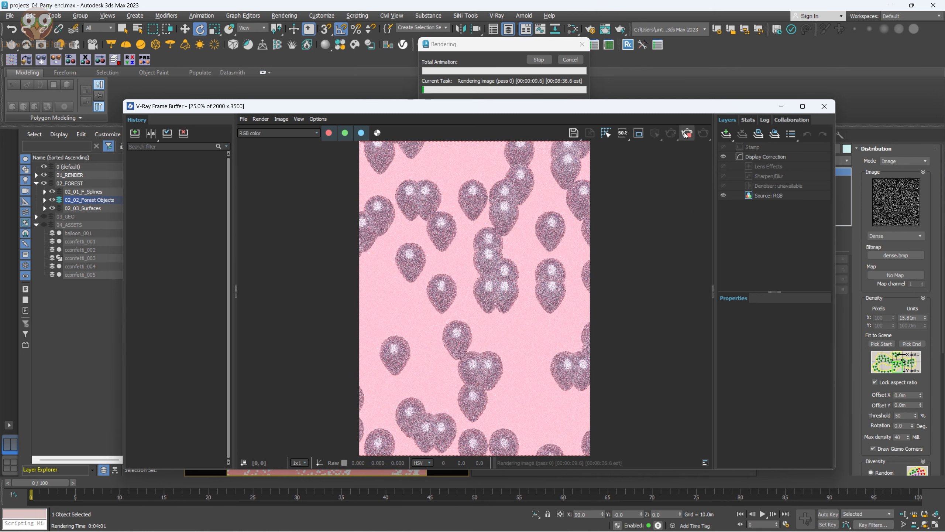
click(822, 107)
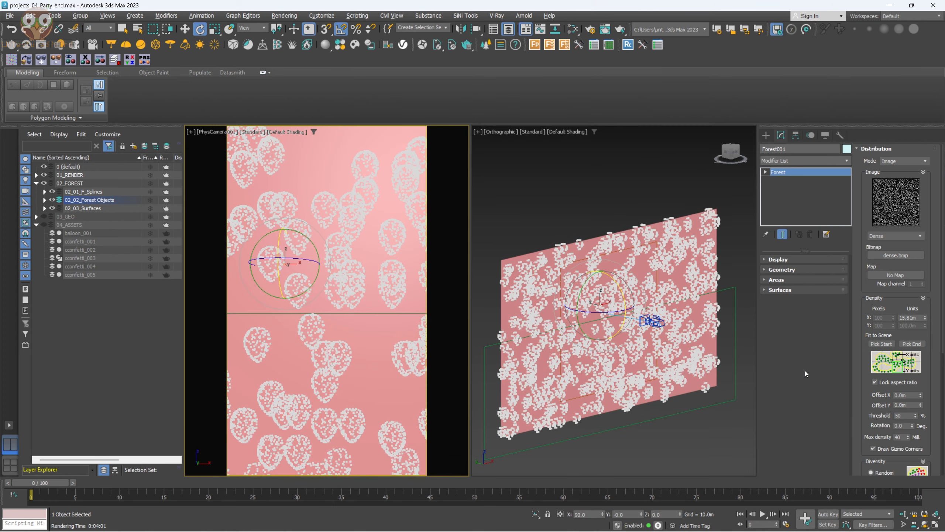
click(895, 149)
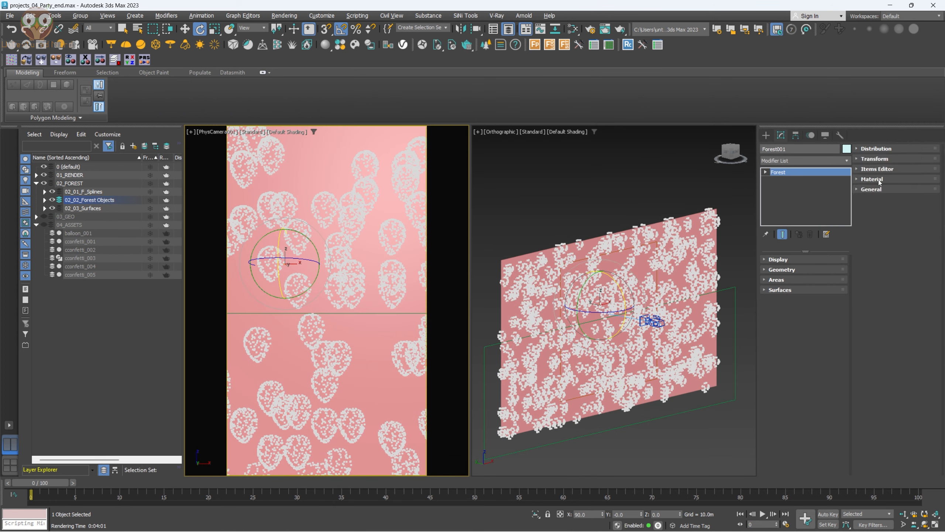
click(793, 289)
drag(863, 371, 864, 247)
scroll(860, 164, up, 5)
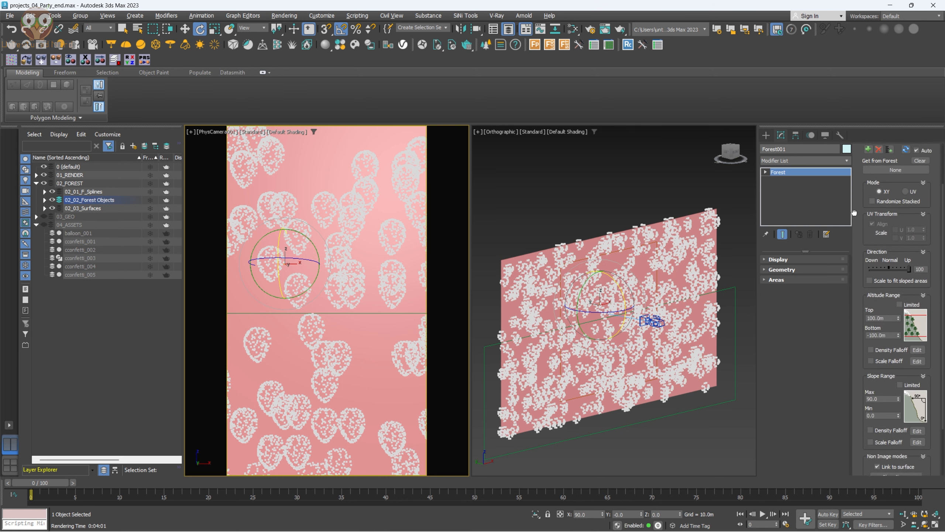
click(866, 150)
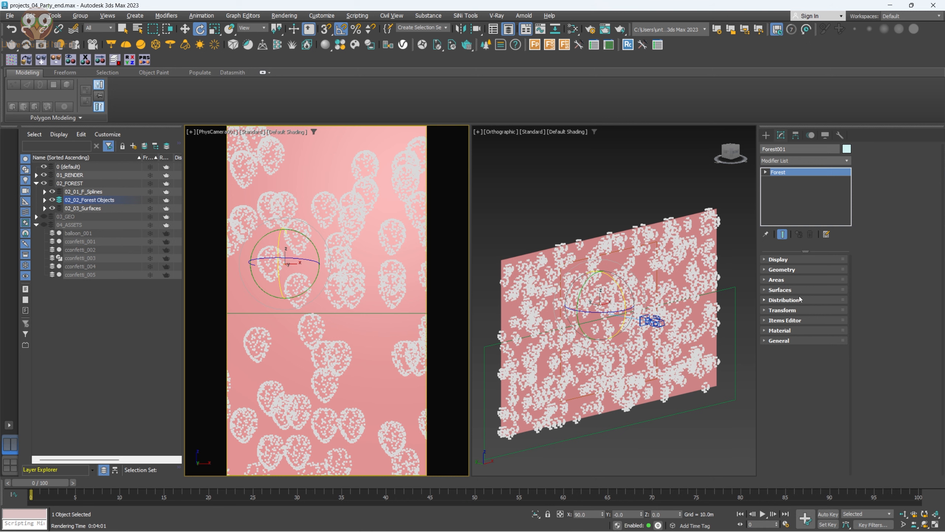
Enable Collisions in the Forest object's distribution settings
click(799, 296)
drag(866, 357, 864, 275)
scroll(860, 294, down, 5)
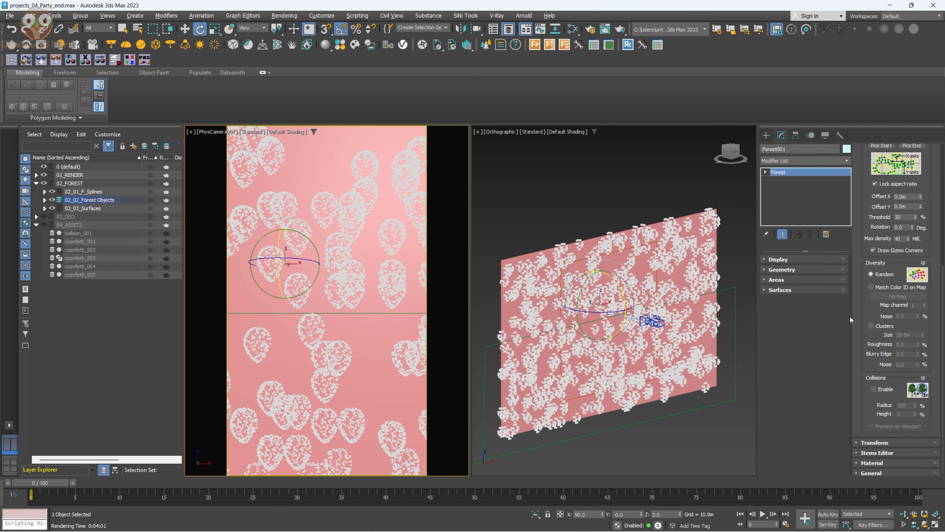
drag(855, 371, 855, 369)
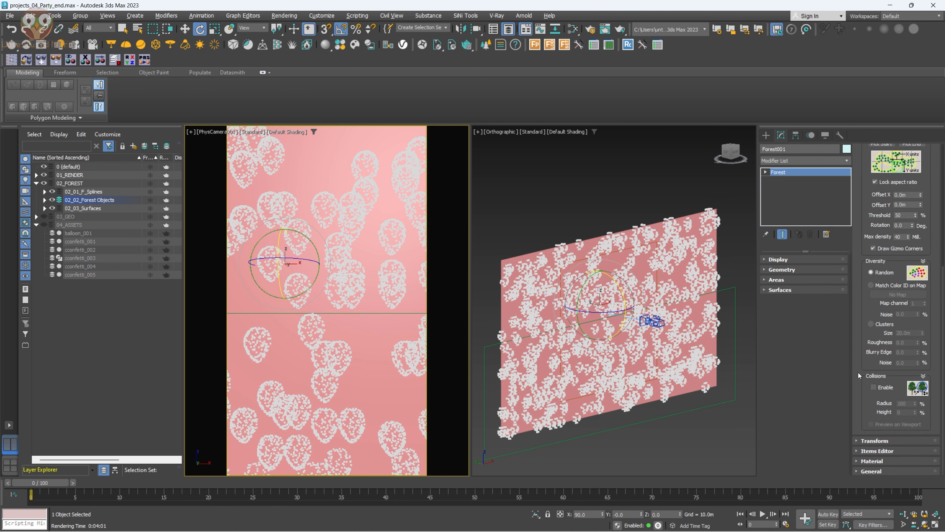
click(873, 388)
Add a spline area to the Forest object, set it to Exclude, and assign F_spline_exclude around the plane's lower half
click(790, 279)
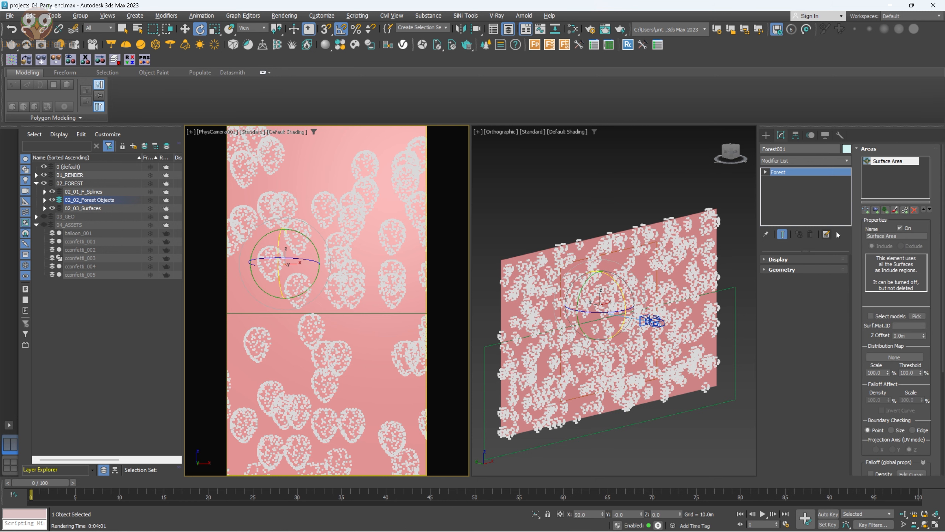
click(877, 211)
click(902, 245)
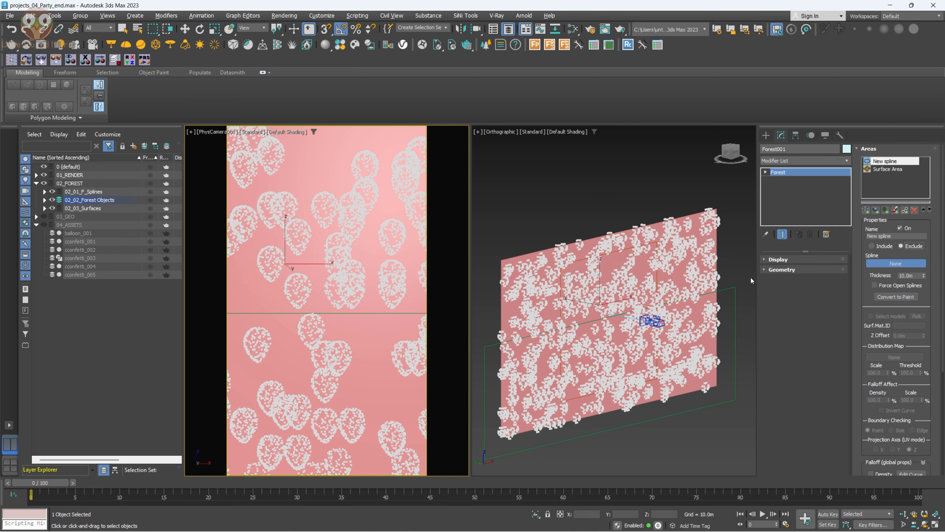
click(736, 288)
key(w)
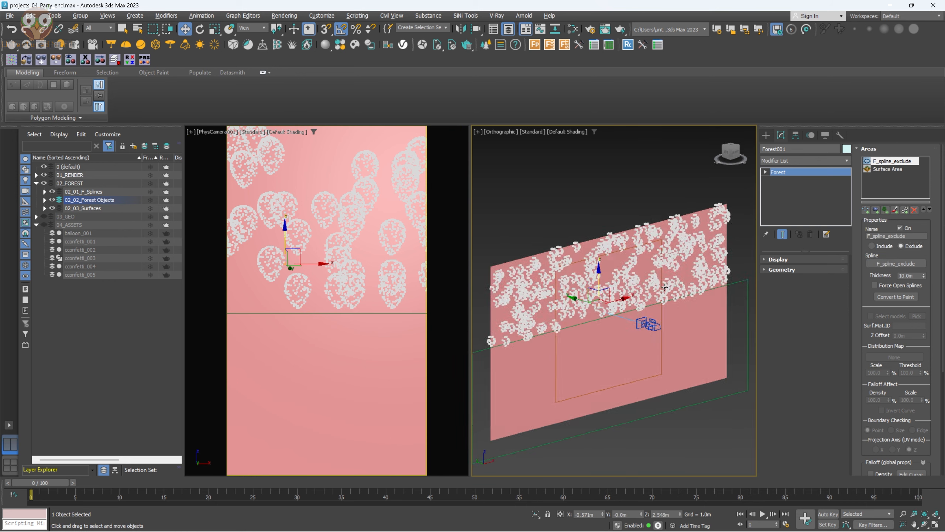
scroll(665, 286, up, 4)
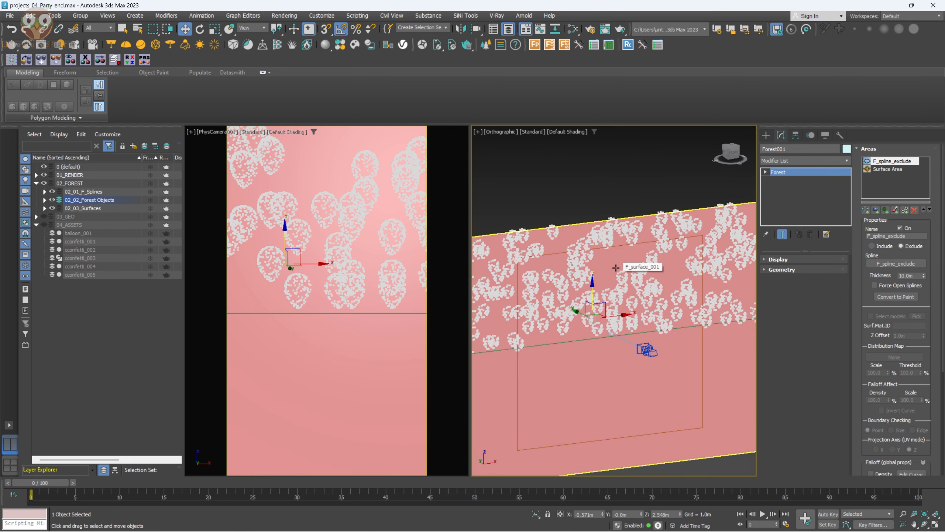
Set the X density units of the Forest object's Dense distribution map to 8 m
click(909, 147)
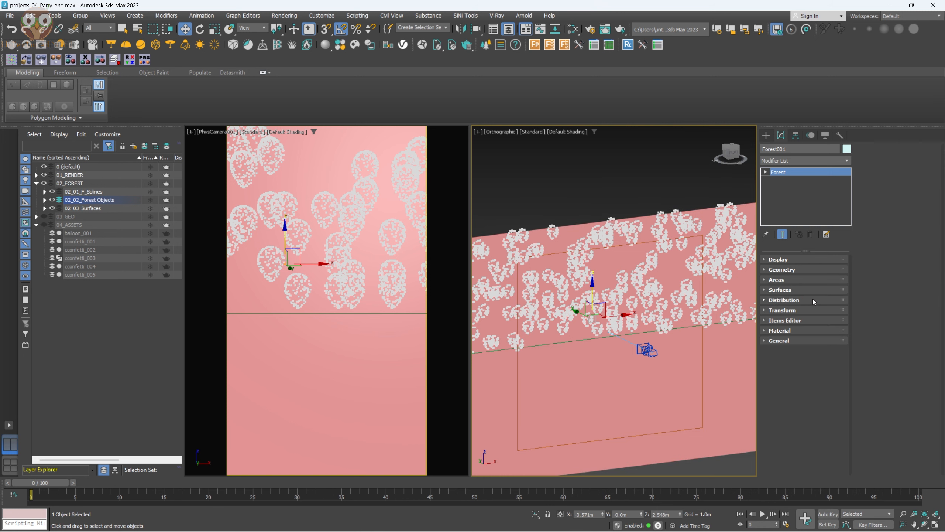
click(813, 300)
scroll(861, 342, down, 3)
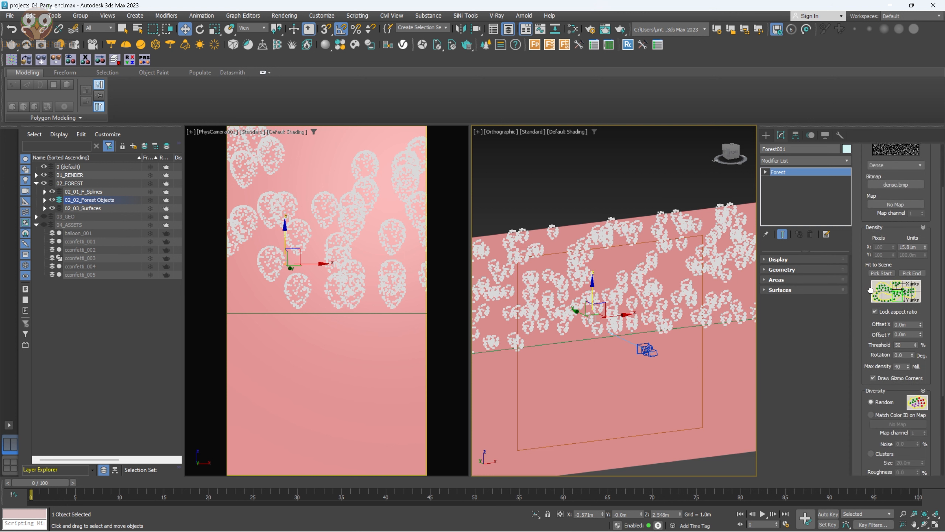
scroll(859, 395, up, 2)
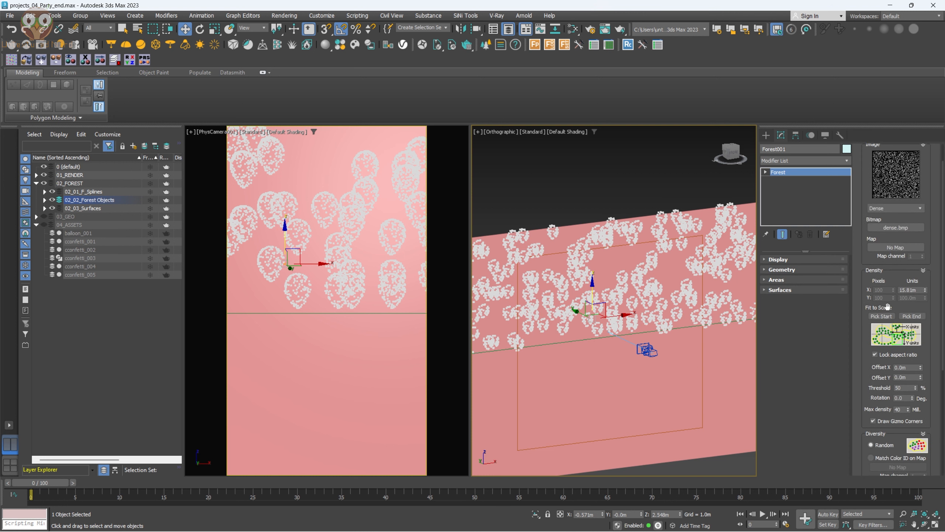
double_click(921, 292)
text(8)
key(Return)
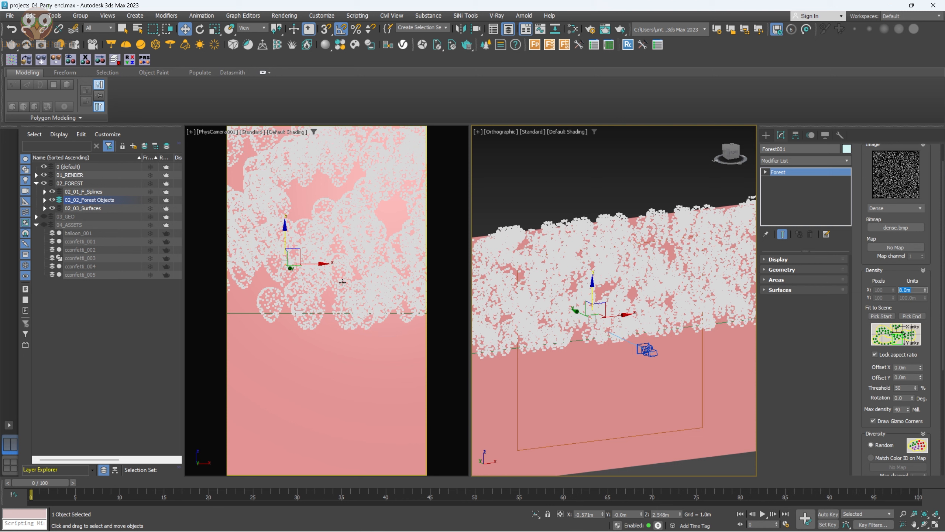
Set the balloons' collision radius to 124% and turn on the collision preview in the viewport
scroll(860, 397, down, 5)
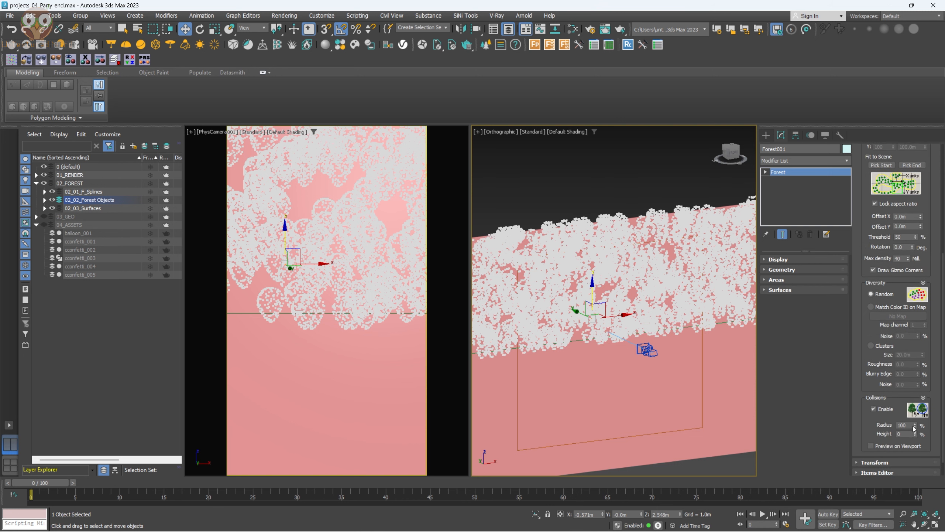
drag(915, 423, 917, 414)
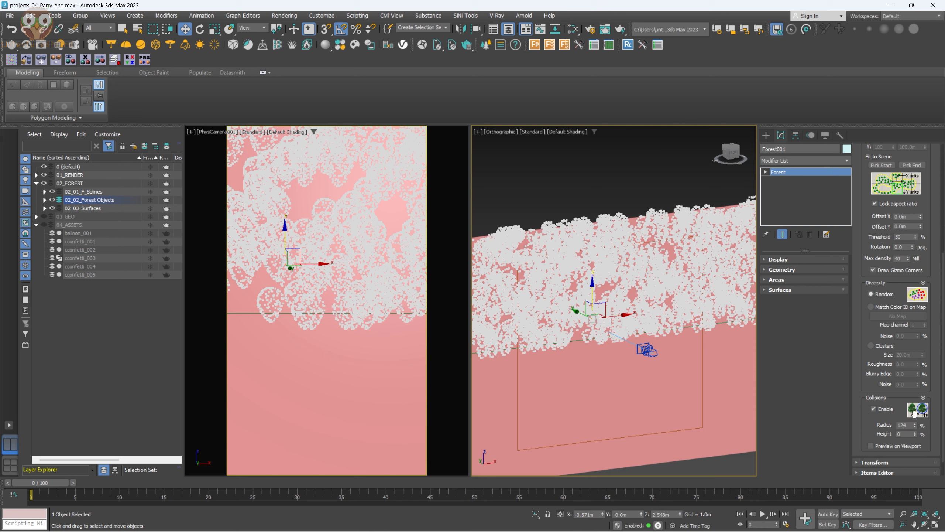
click(887, 446)
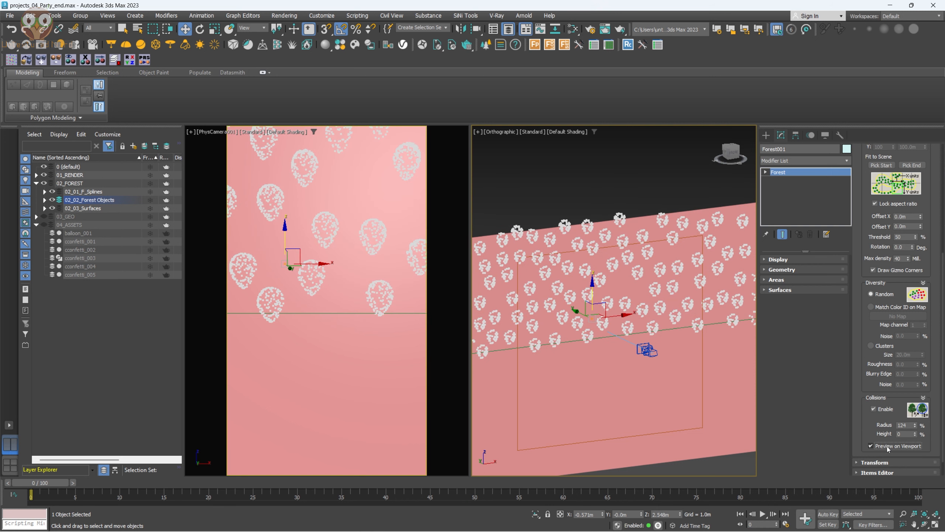
Lower the balloons' collision radius to 110% and step it down further to 101%
drag(912, 426, 889, 423)
text(110)
key(Return)
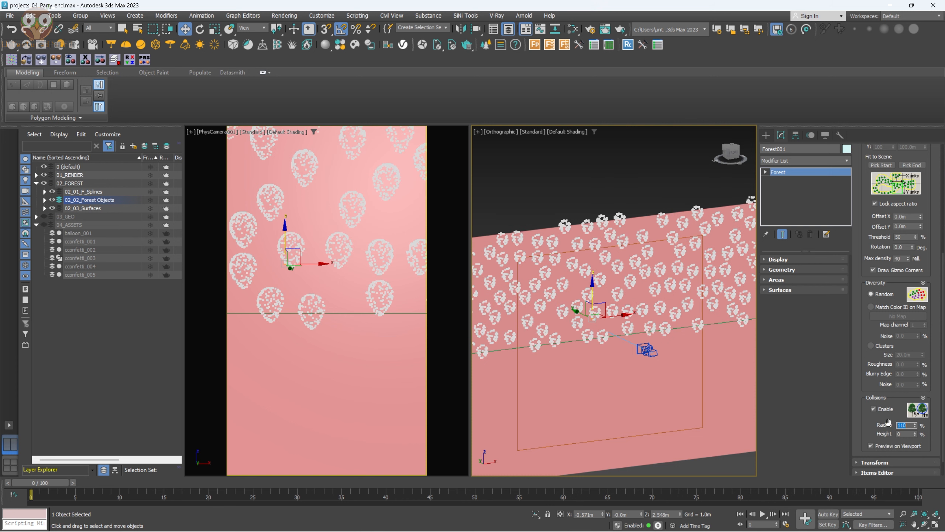
click(915, 428)
click(915, 428)
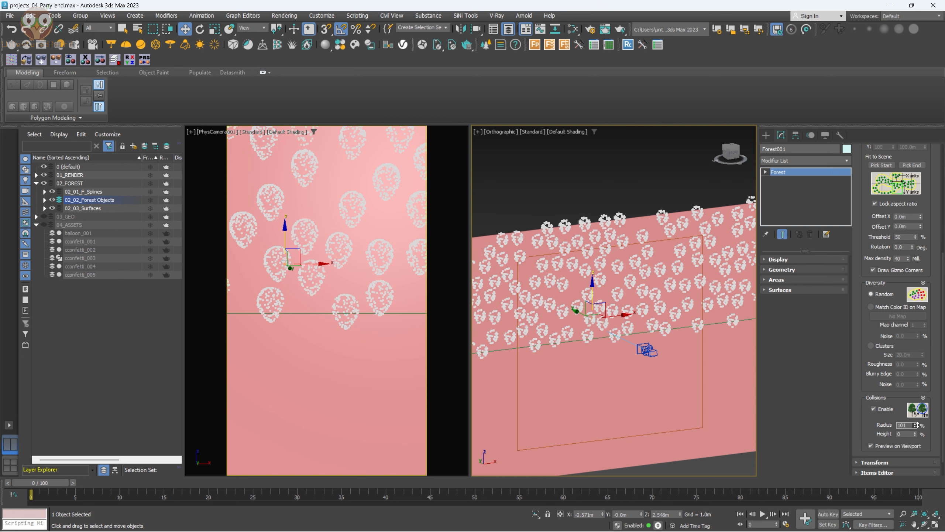
click(915, 428)
Set the X density units of the Forest object's Dense distribution map to 4 m
scroll(859, 236, up, 4)
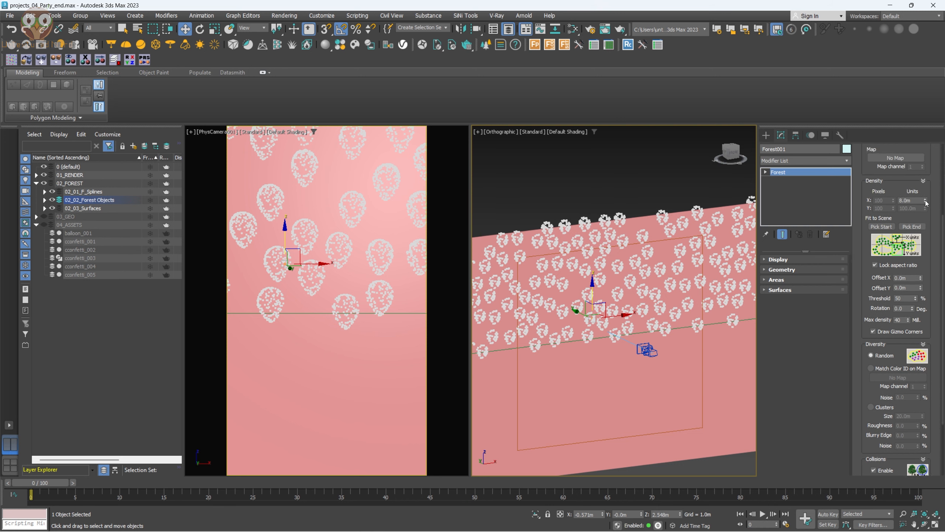
drag(915, 201, 885, 200)
text(4)
key(Return)
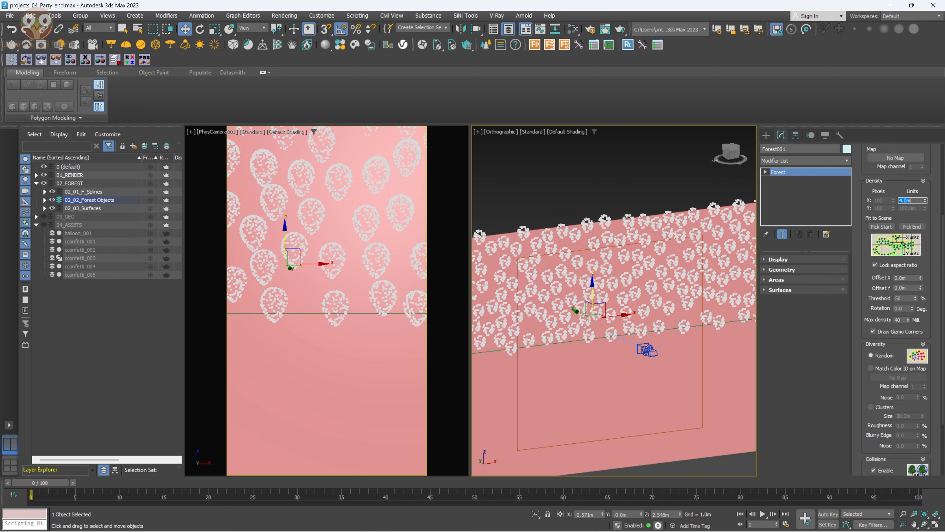
Set the Forest object's X density units to 16 m and switch its distribution map from Dense to Full
scroll(857, 253, up, 3)
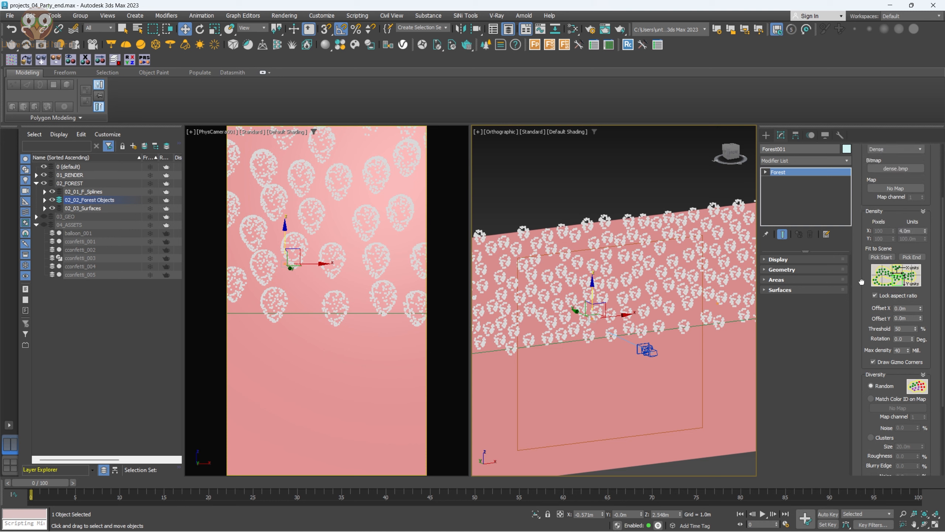
scroll(864, 284, down, 1)
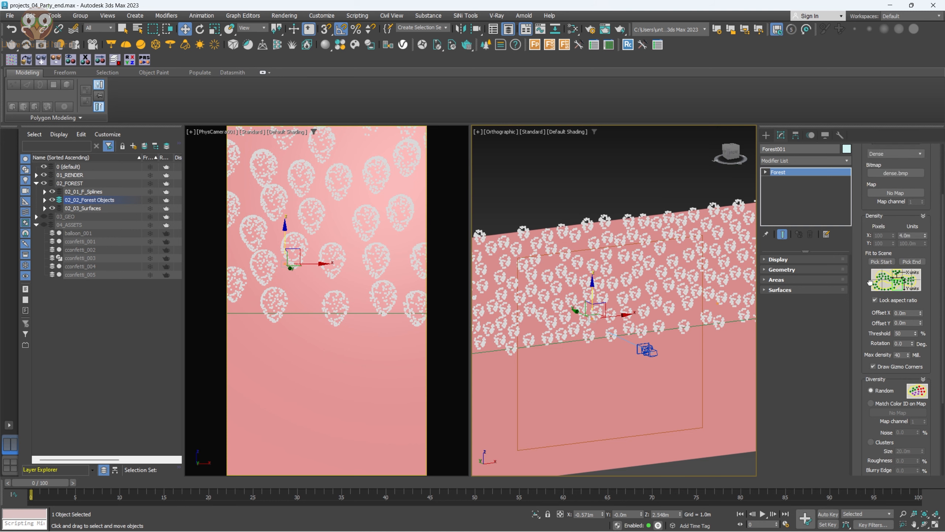
drag(917, 237, 870, 231)
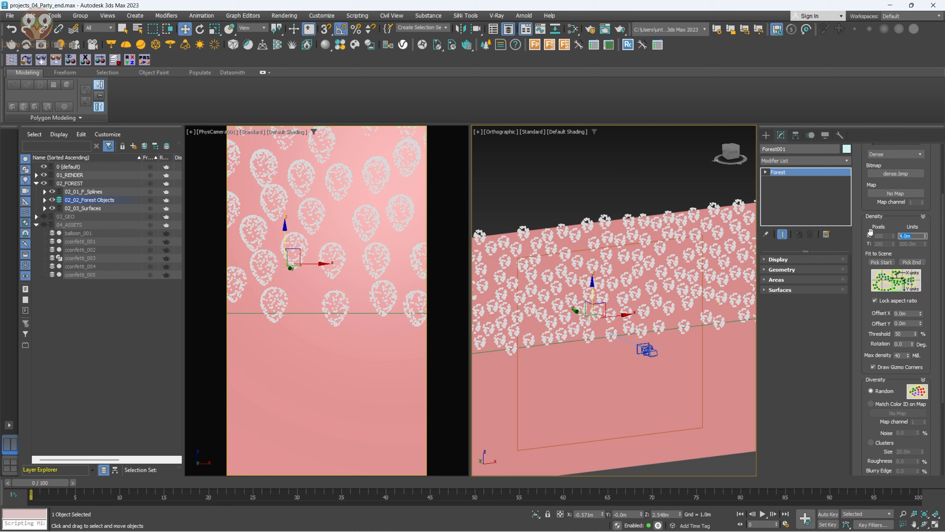
text(16)
key(Return)
scroll(862, 209, up, 3)
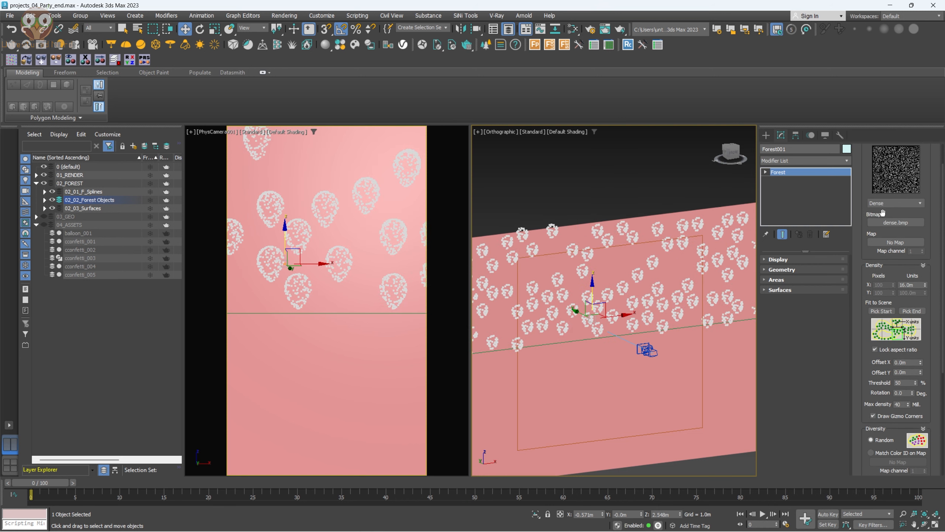
click(894, 203)
click(890, 222)
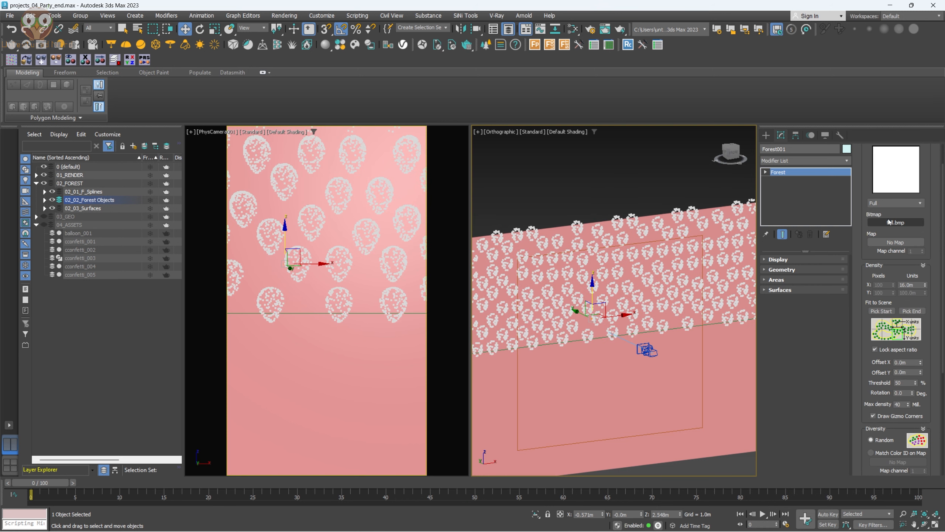
Set the Z Offset of the balloon_001 geometry item to 0.28 m to shift the balloons off the surface plane
scroll(858, 294, down, 5)
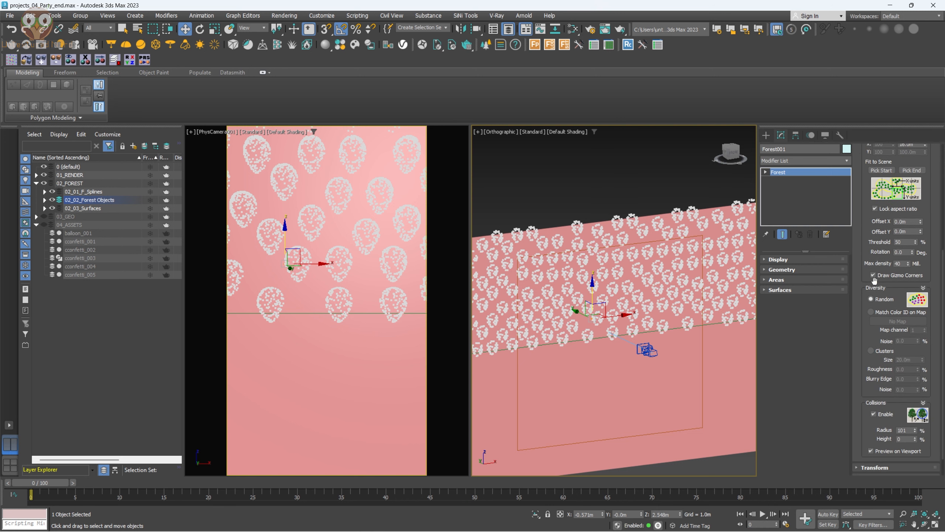
click(872, 442)
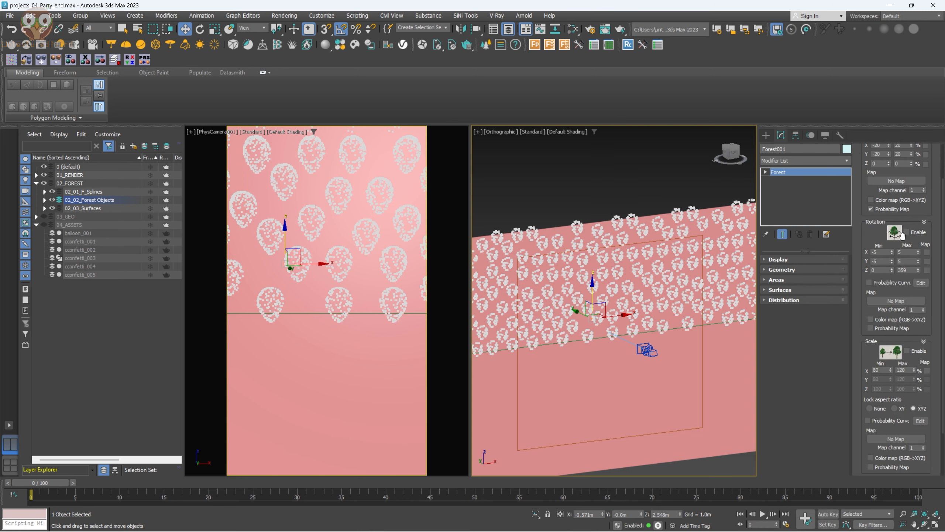
scroll(927, 196, up, 2)
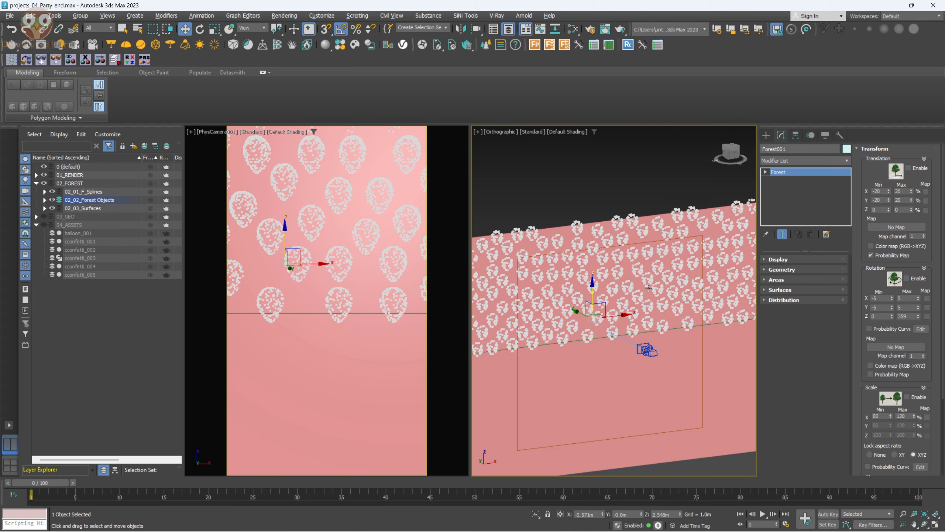
mouse_move(649, 288)
alt+middle_down()
mouse_move(608, 275)
mouse_move(655, 280)
alt+middle_up()
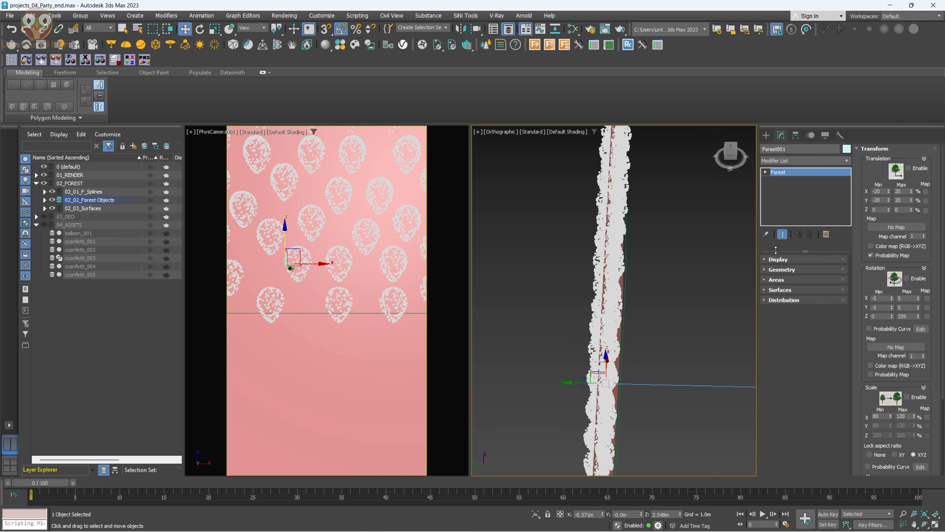
click(794, 270)
scroll(858, 347, down, 3)
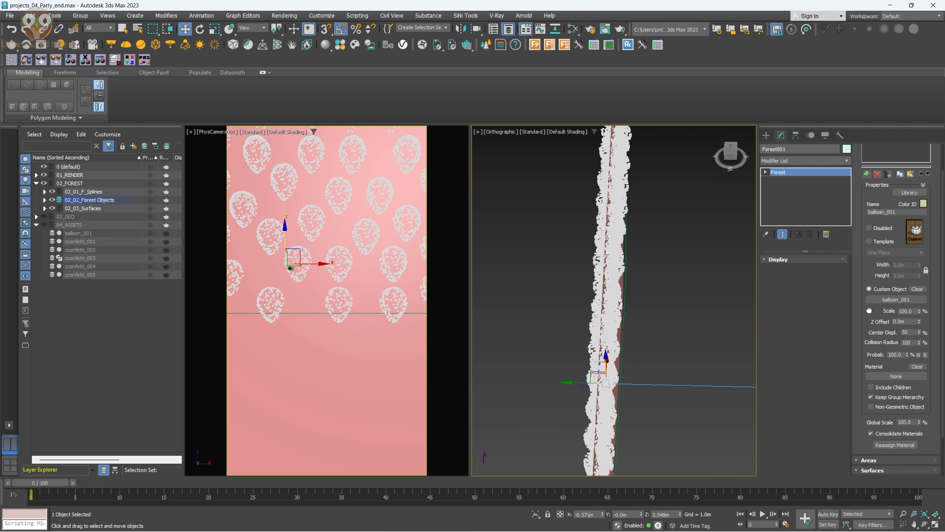
drag(919, 314, 922, 298)
alt+middle_drag(628, 366, 634, 347)
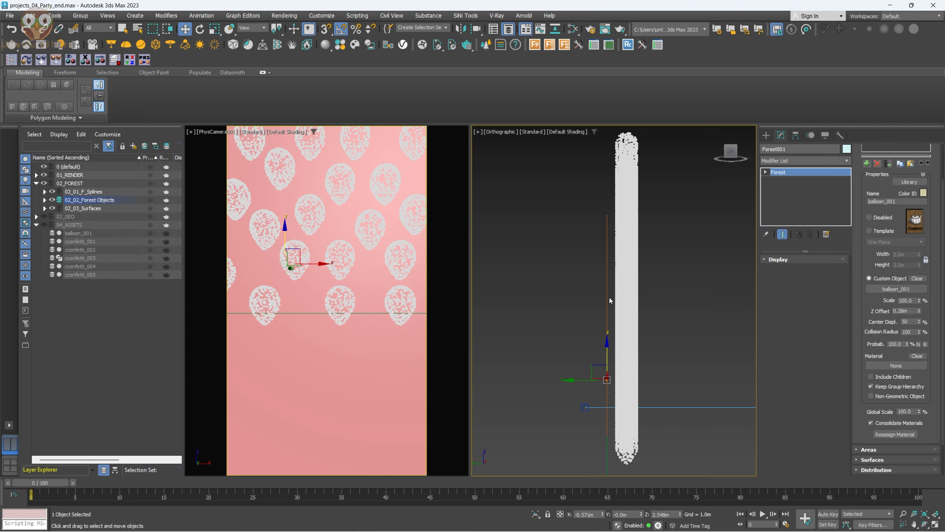
alt+middle_drag(610, 297, 685, 304)
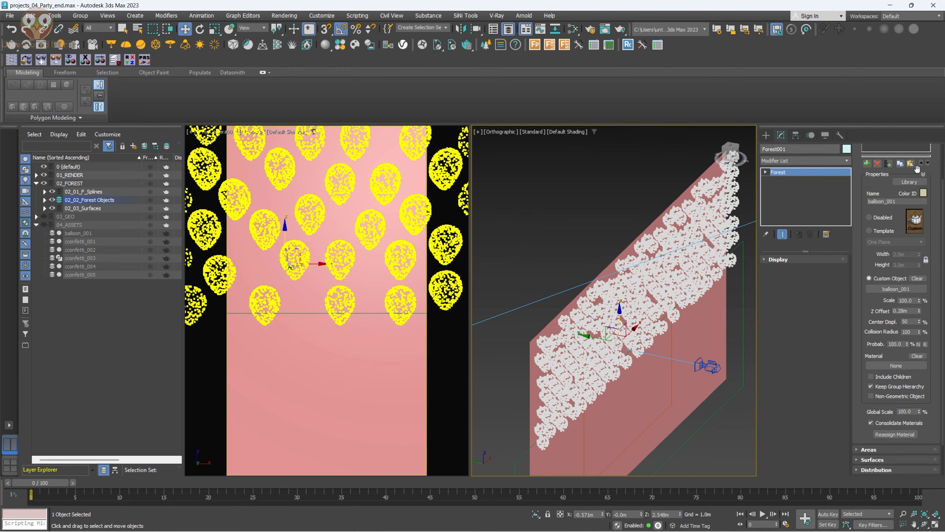
Enable random translation, rotation and scale for the scattered balloons in the Forest object's transform settings
scroll(863, 378, down, 2)
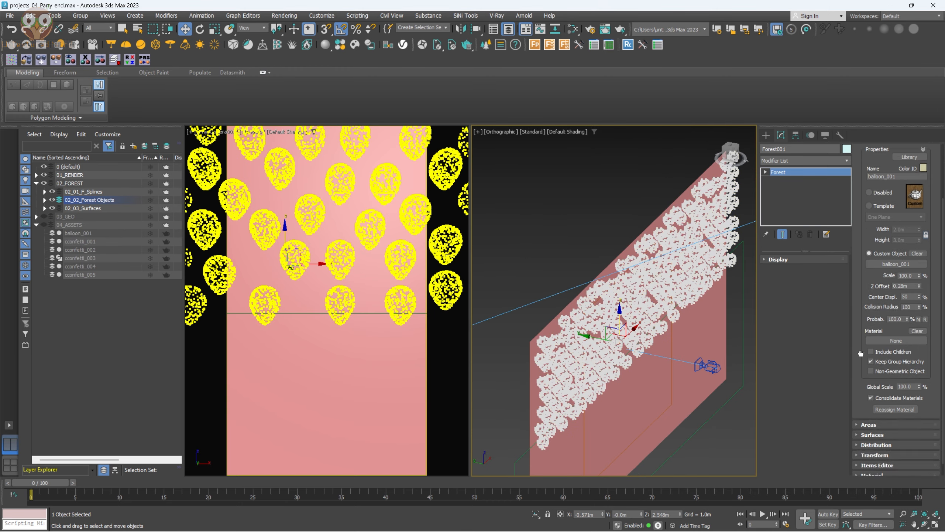
click(875, 455)
scroll(928, 227, up, 2)
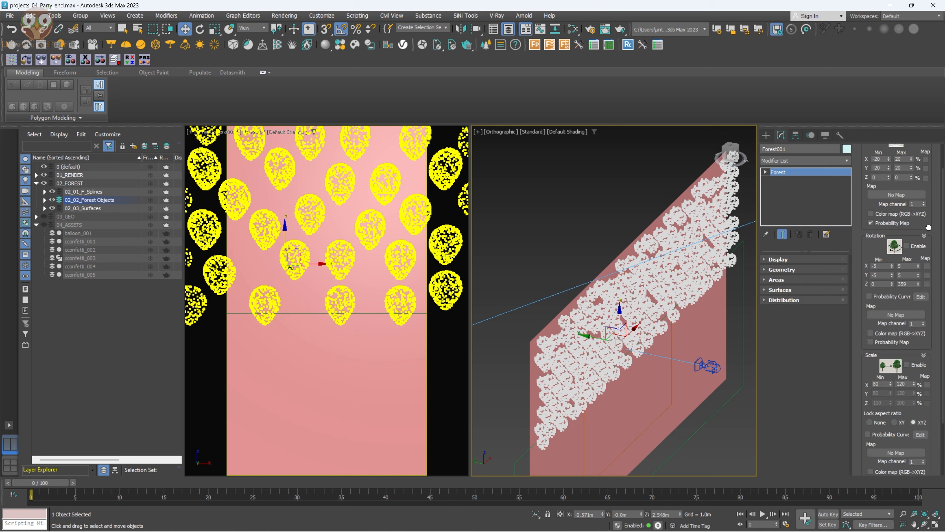
scroll(928, 227, up, 2)
click(924, 168)
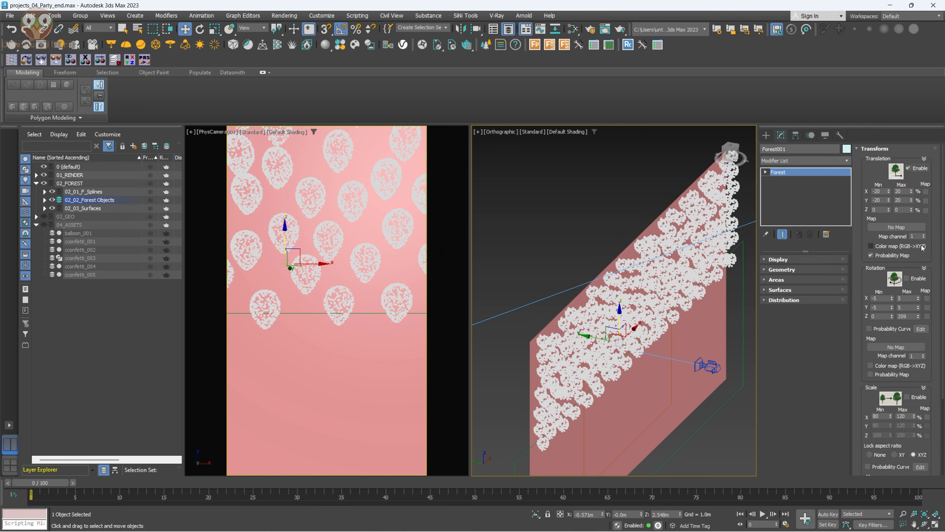
click(908, 278)
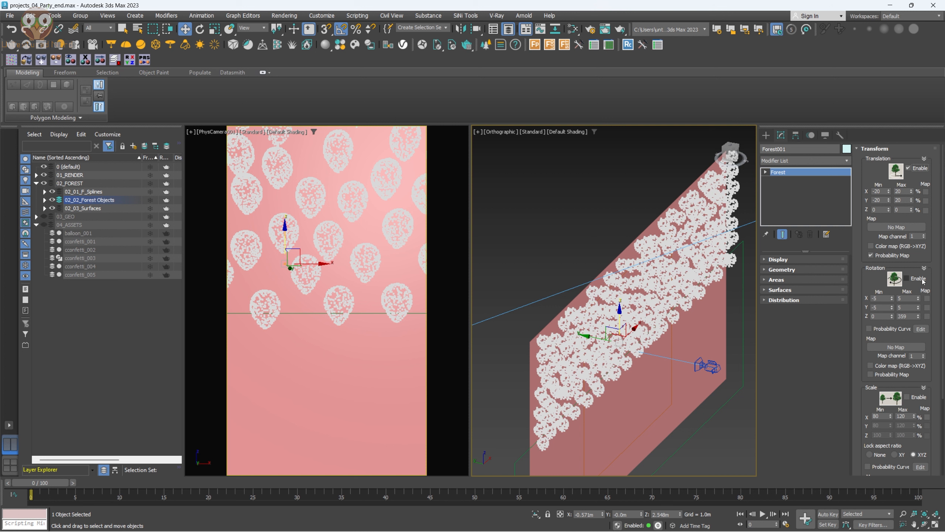
click(919, 398)
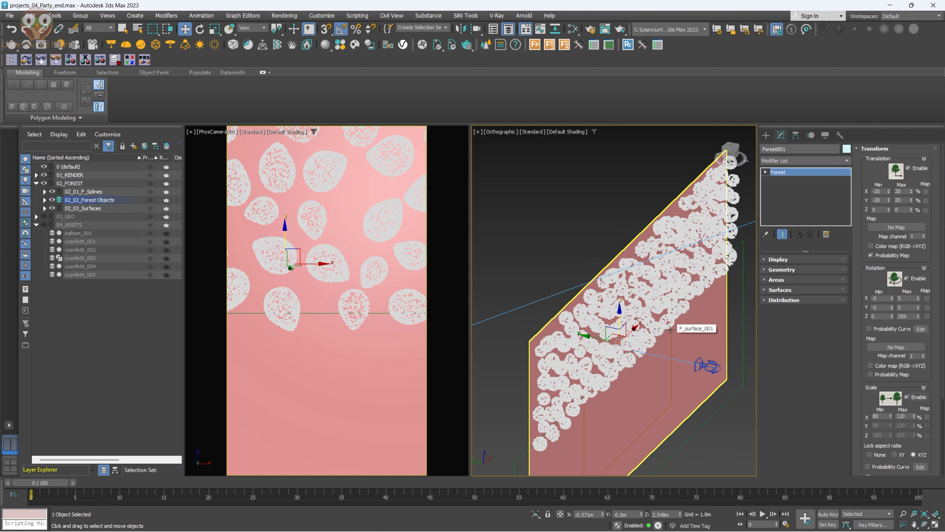
Set the maximum Z translation of the scattered balloons to 294% to spread them in depth
alt+middle_drag(653, 336, 640, 319)
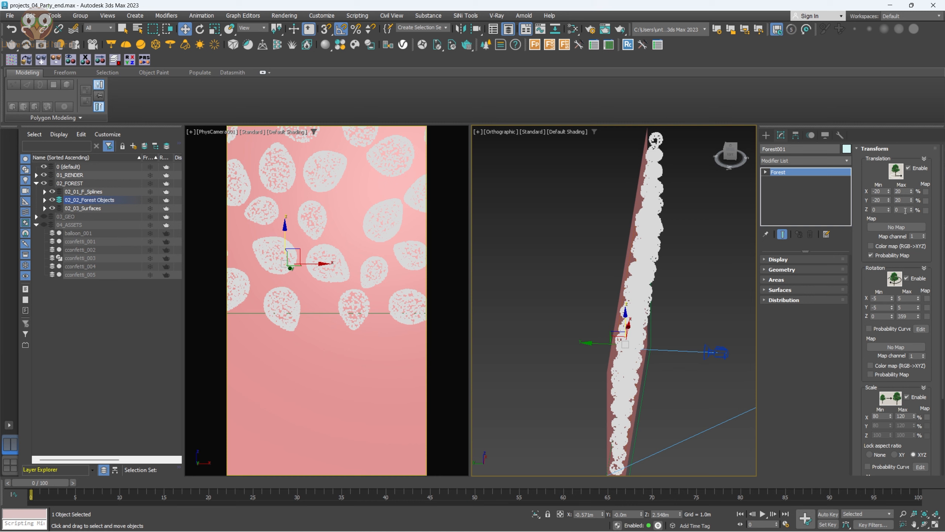
drag(914, 212, 907, 72)
alt+middle_drag(670, 295, 657, 316)
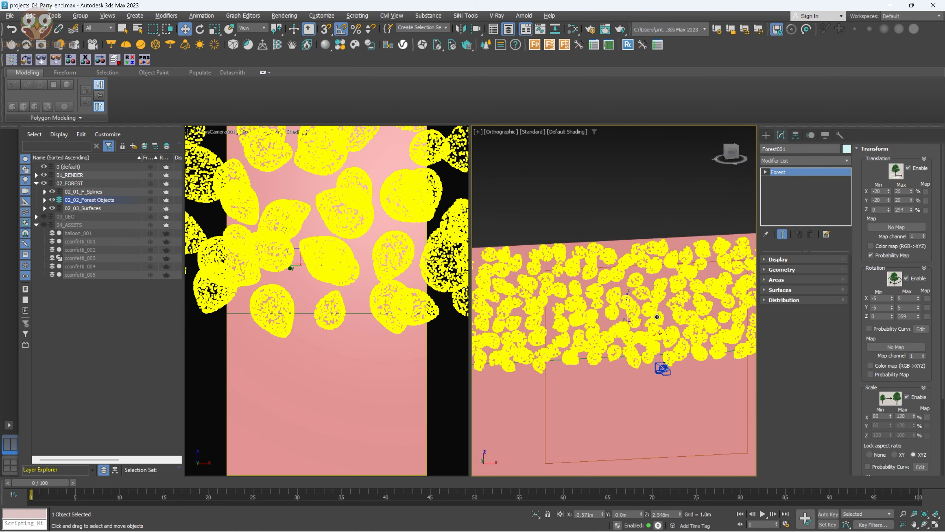
Set the collision radius of the scattered balloons to 100% in the Forest object's distribution settings
click(876, 150)
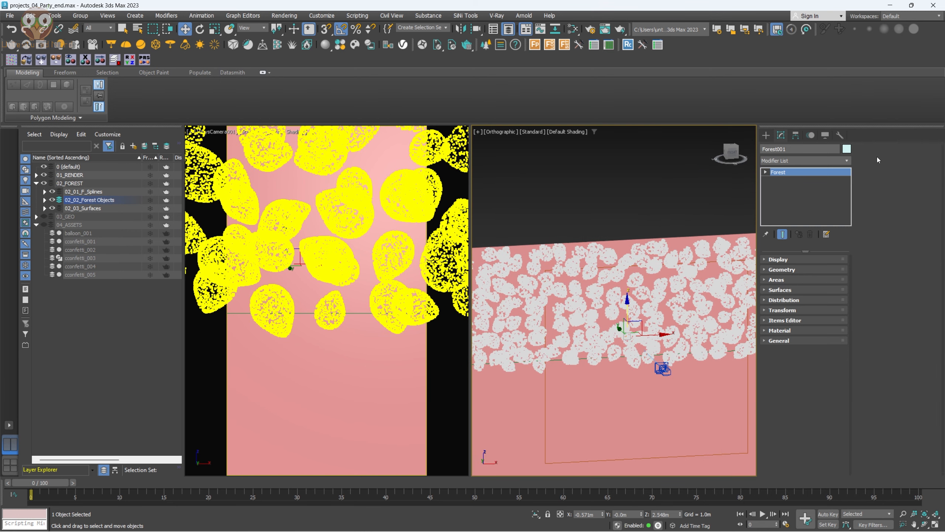
click(785, 300)
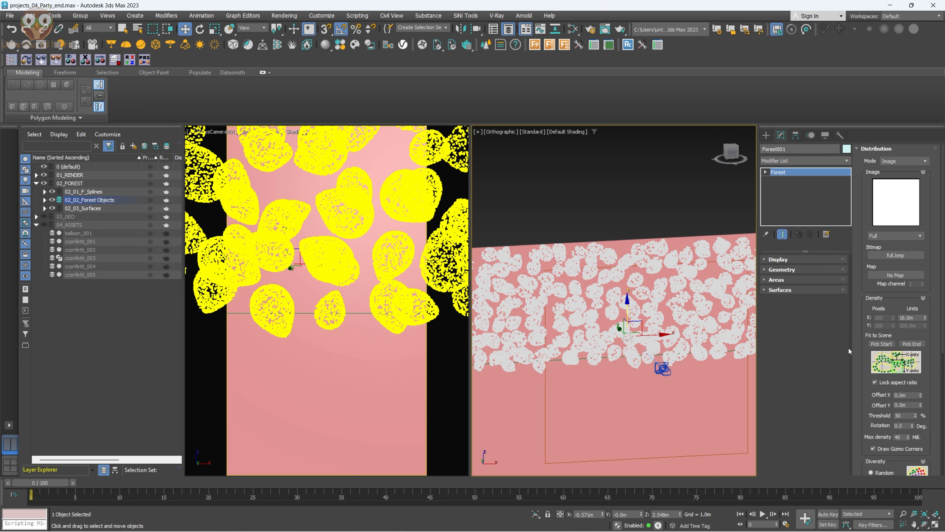
scroll(862, 373, down, 5)
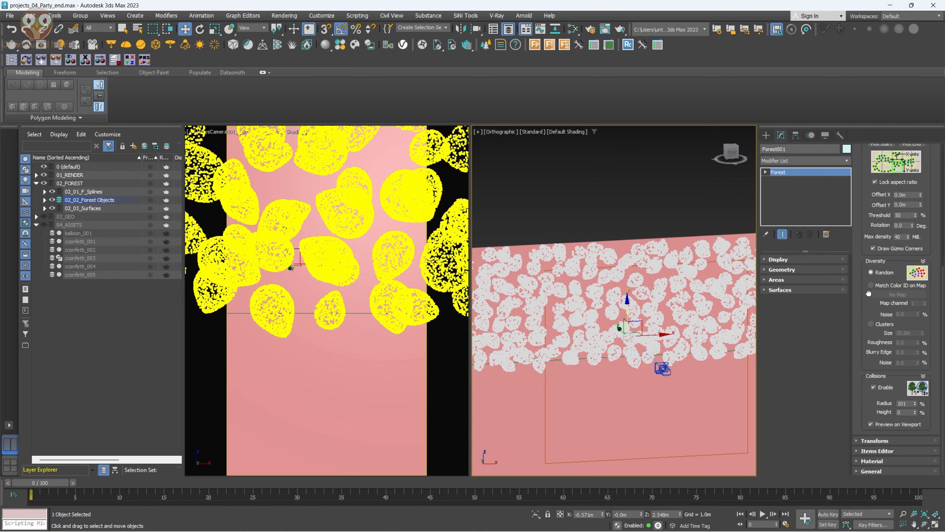
drag(908, 404, 881, 403)
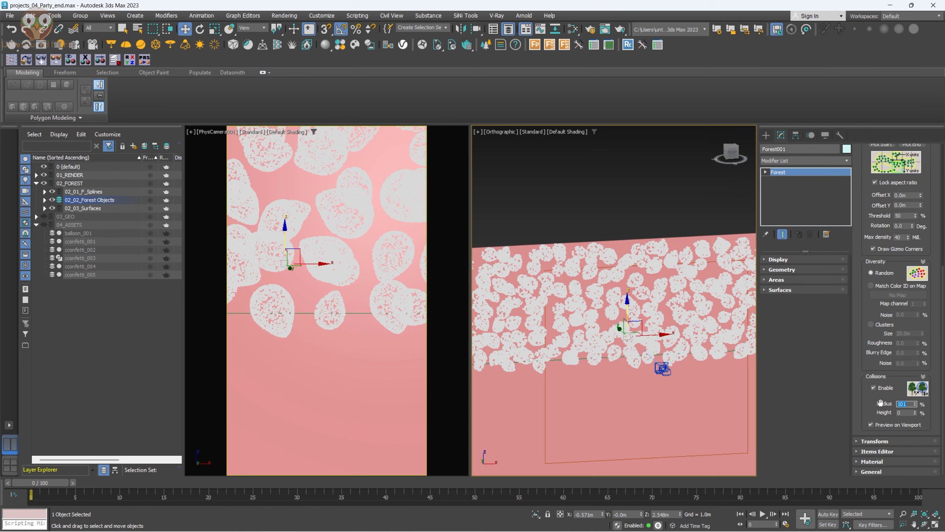
text(100)
key(Return)
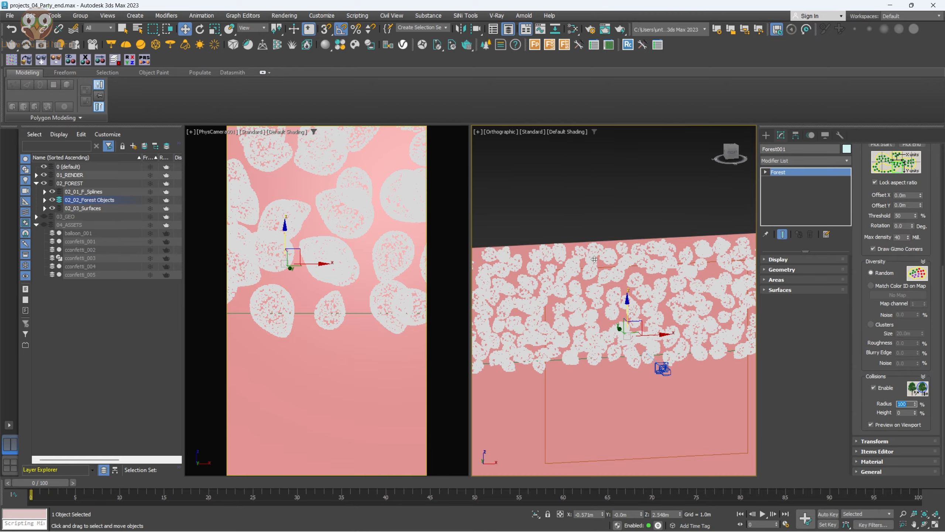
Check the balloons up close and raise their collision radius to 102%
scroll(595, 259, up, 5)
alt+middle_drag(648, 264, 702, 281)
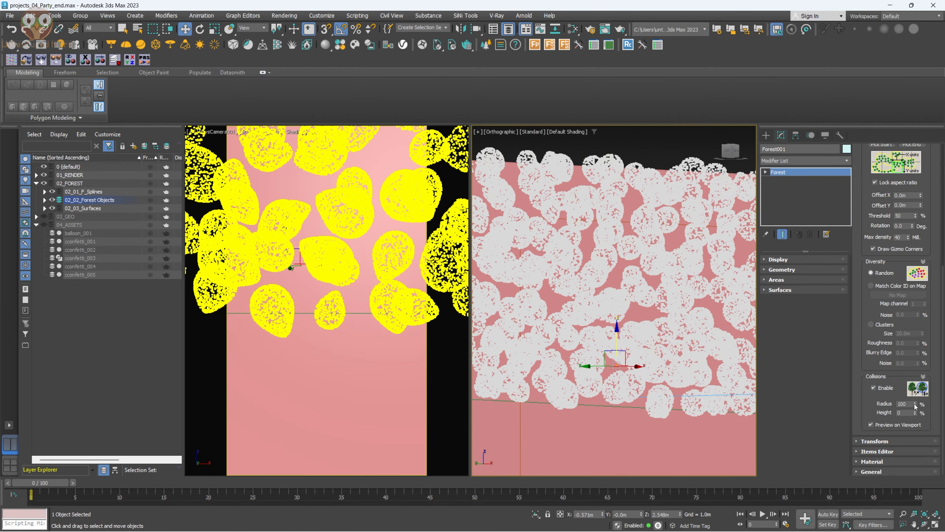
mouse_move(916, 404)
mouse_down()
mouse_move(916, 390)
mouse_move(908, 410)
mouse_up()
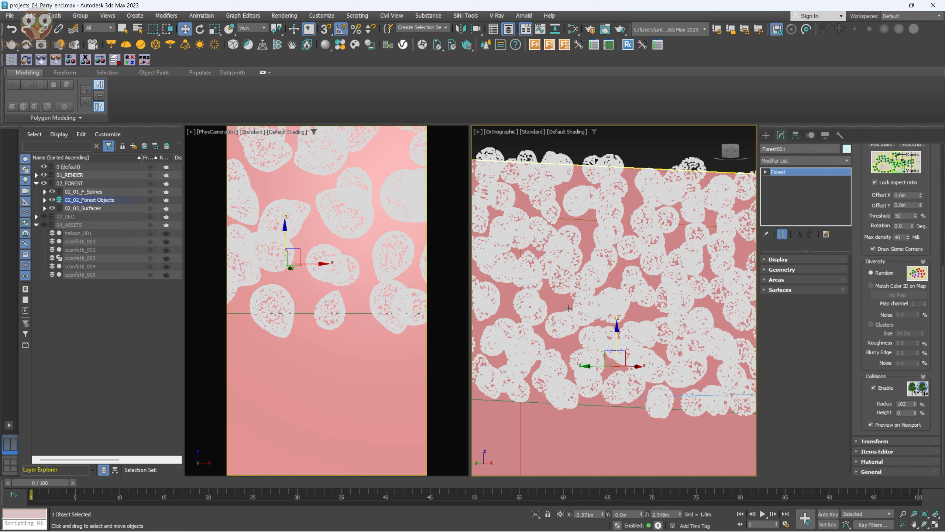
Render the camera view, examine the balloons for overlaps up close, and stop the render
click(314, 270)
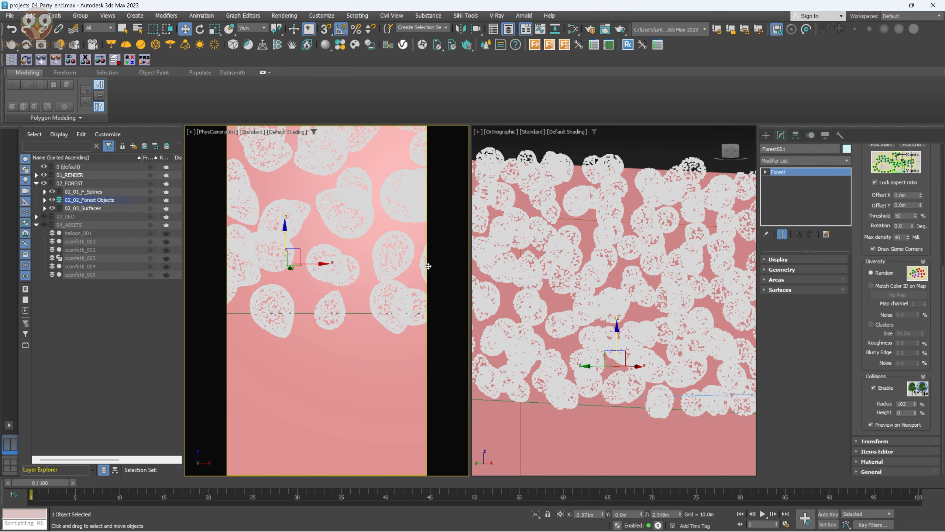
key(shift+q)
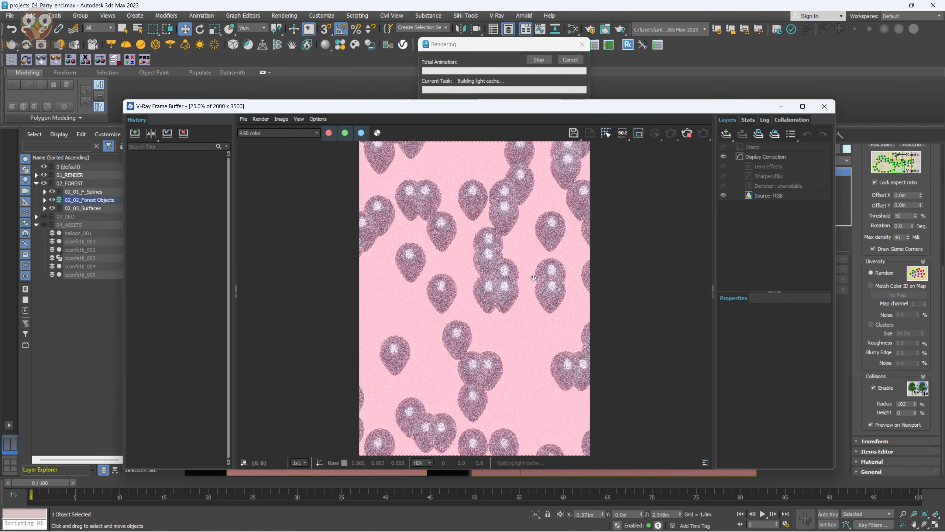
scroll(438, 226, up, 2)
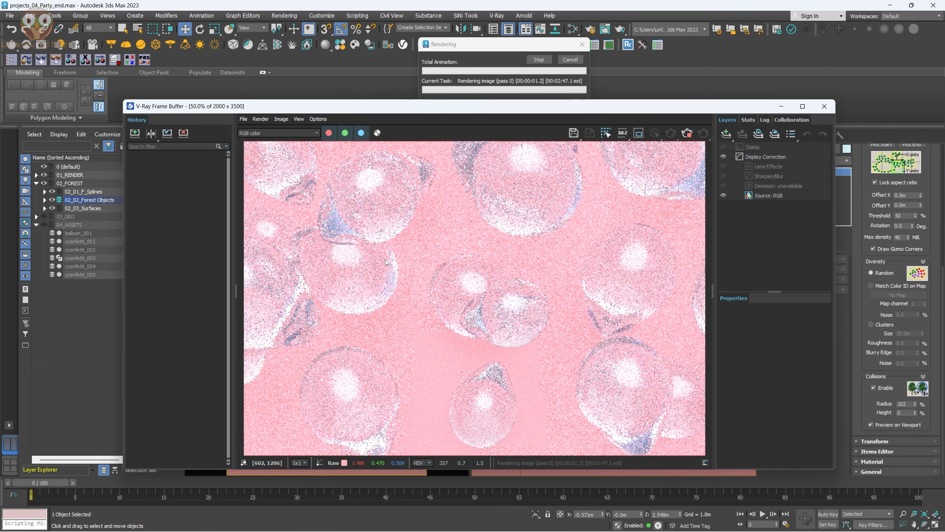
scroll(491, 309, down, 2)
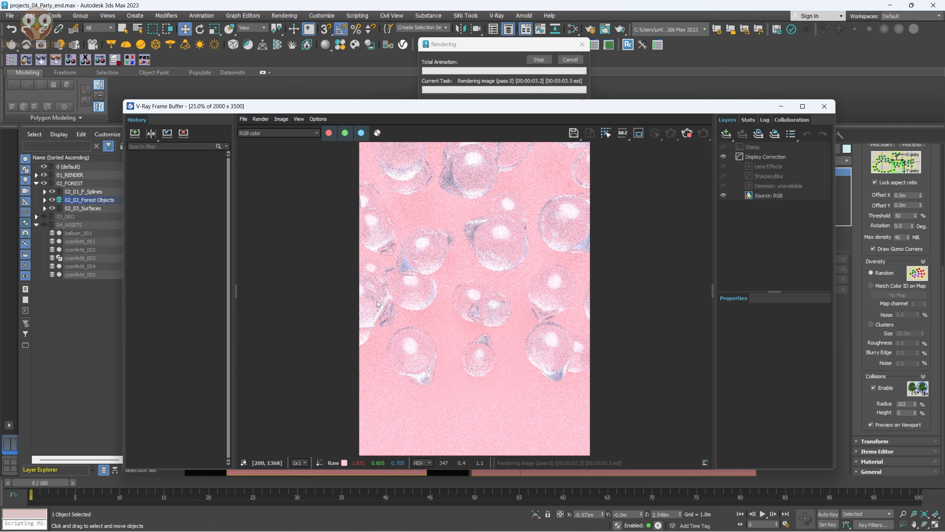
scroll(480, 327, up, 2)
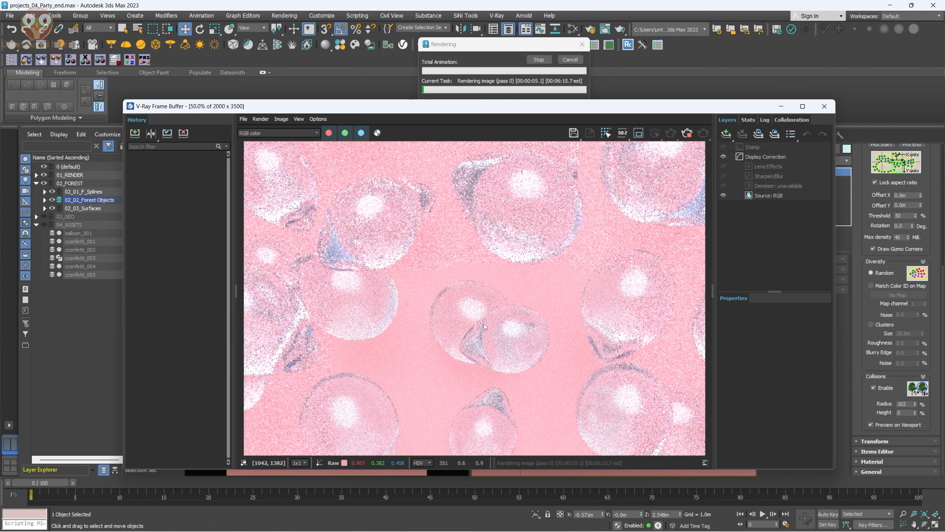
click(688, 134)
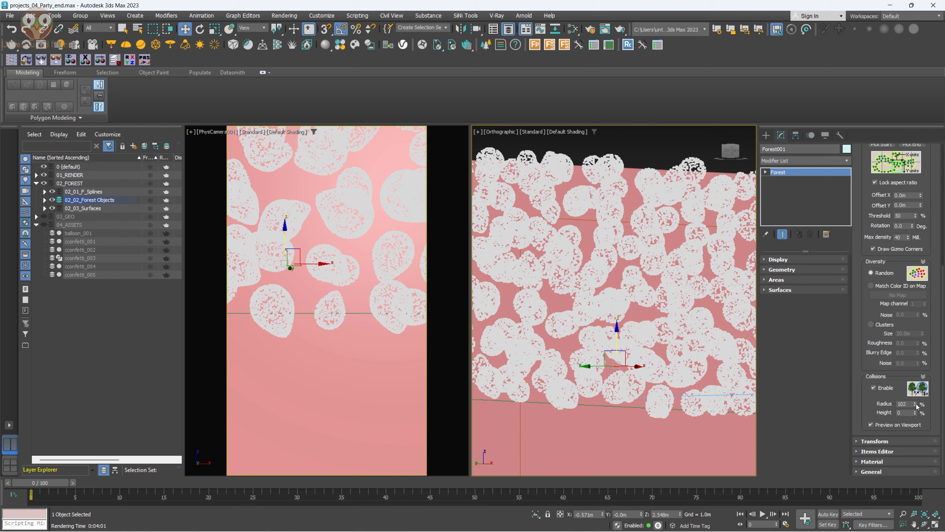
Raise the balloons' collision radius to 122% and set the distribution map's X density units to 8 m
drag(916, 406, 917, 395)
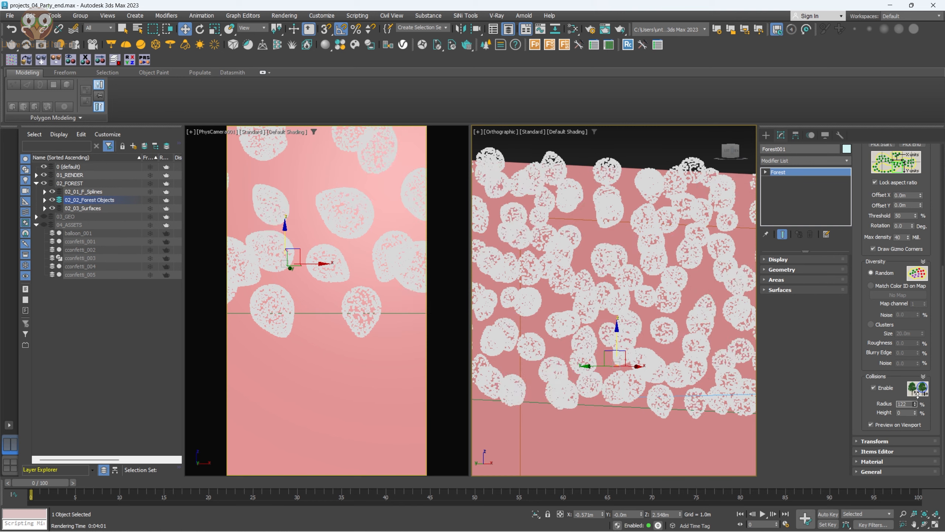
drag(865, 179, 861, 248)
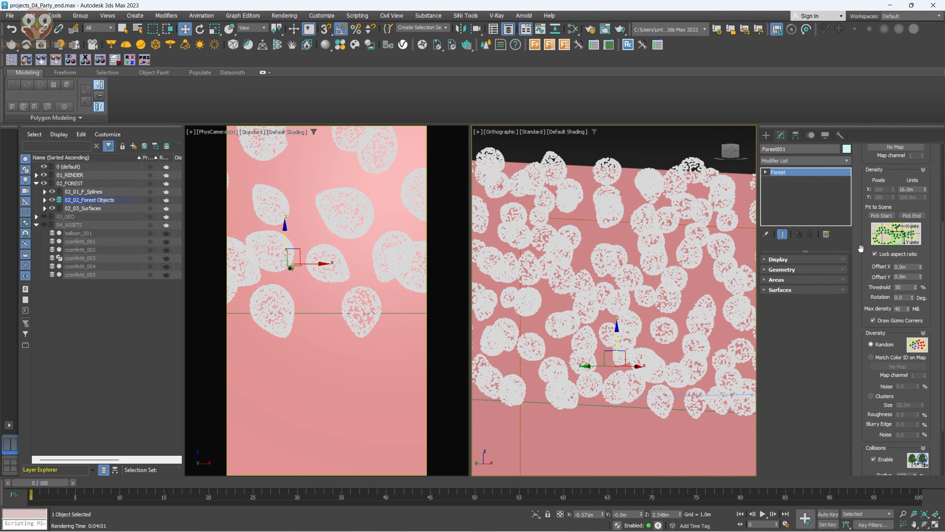
double_click(908, 189)
text(8)
key(Return)
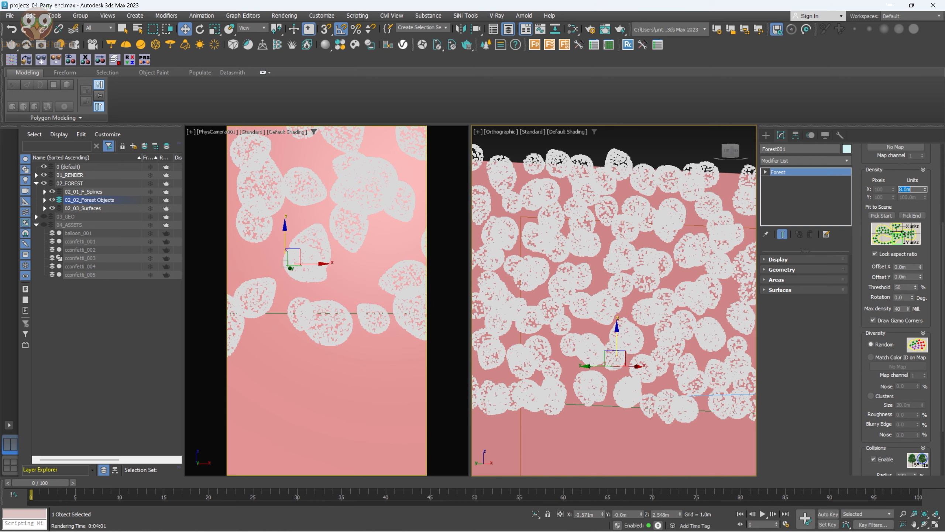
Render the camera view, examine the spacing of the larger balloon scatter up close, and close the frame buffer
click(388, 246)
key(shift+q)
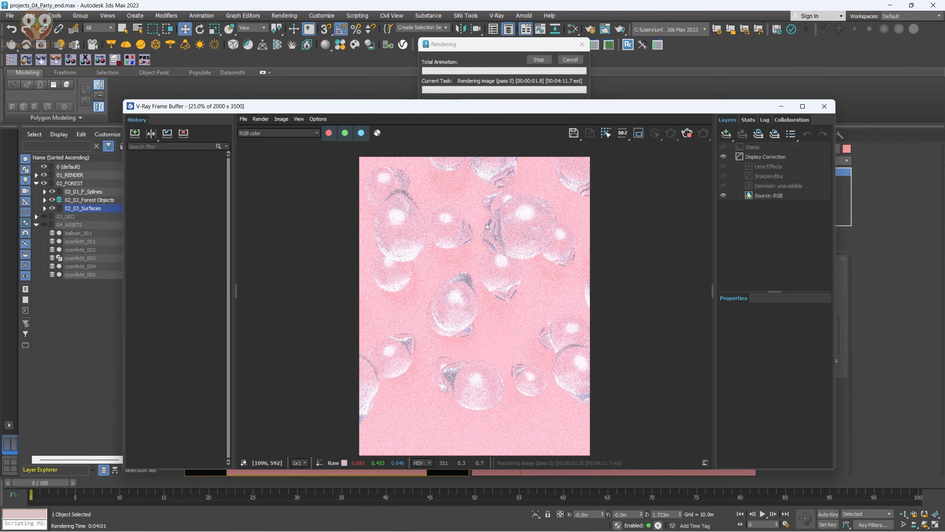
scroll(452, 327, up, 2)
scroll(452, 327, down, 2)
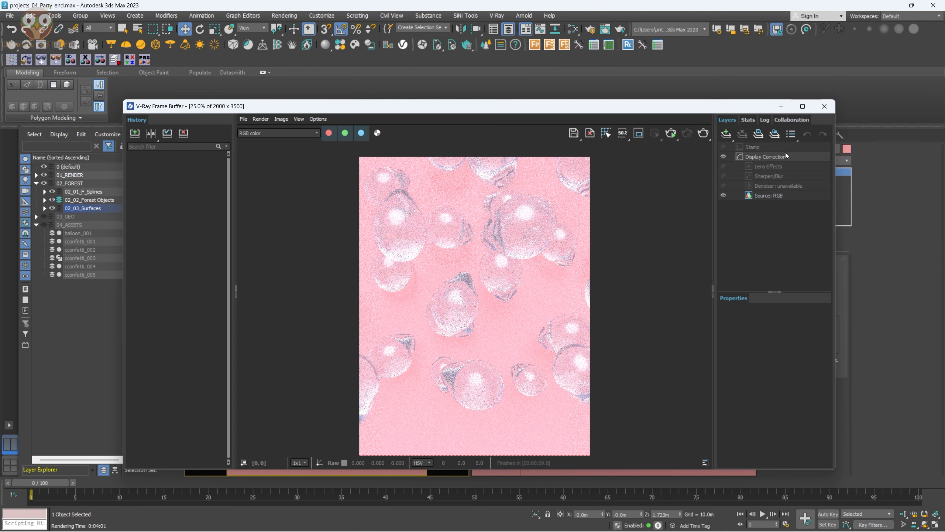
click(824, 106)
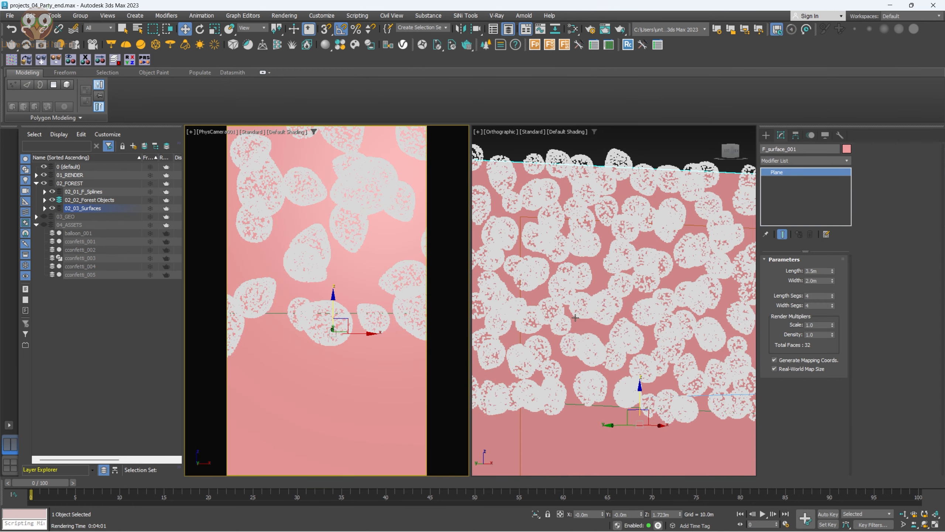
Set the X density units of the balloon Forest object's distribution map to 5 m and inspect the scatter from several angles
click(583, 275)
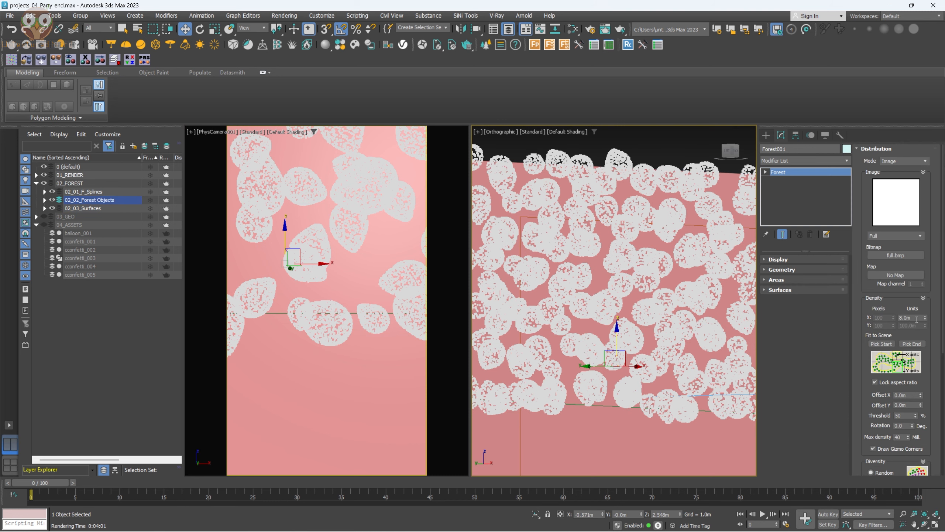
drag(917, 319, 871, 310)
text(5)
key(Return)
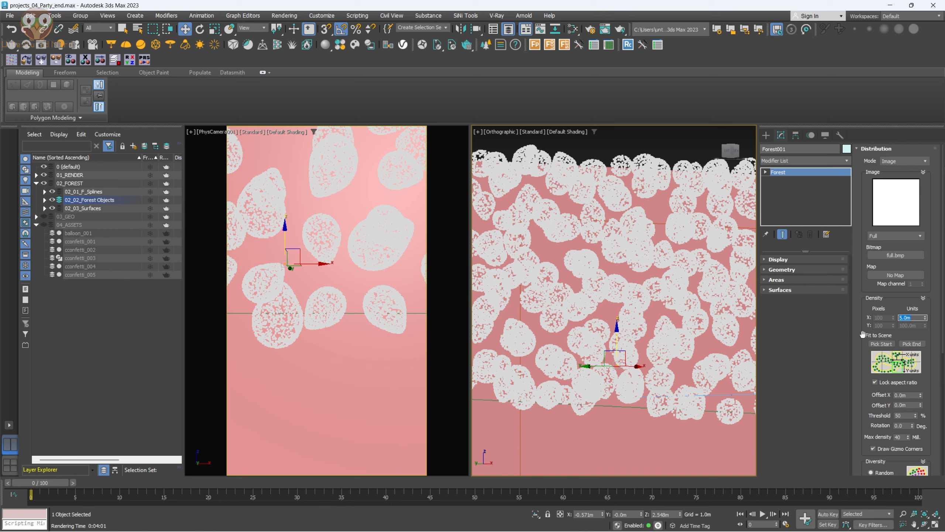
scroll(862, 337, down, 2)
scroll(560, 324, down, 3)
alt+middle_drag(651, 330, 594, 314)
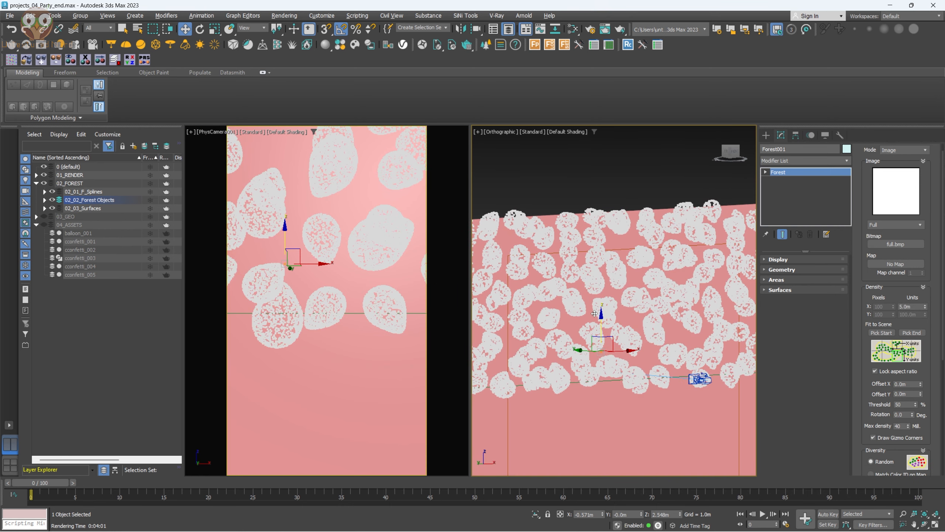
alt+middle_drag(665, 334, 573, 265)
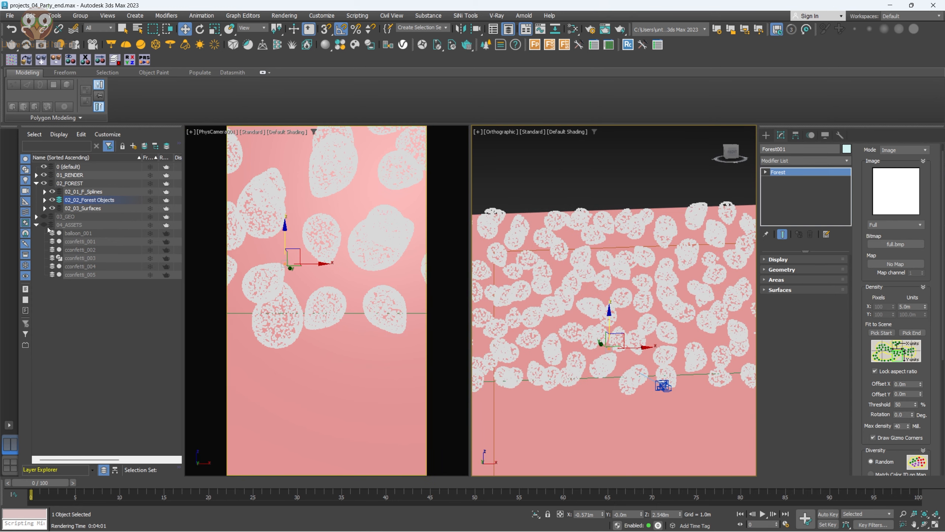
Create a second Forest Pro object in icon mode on the lower part of the plane in the front view and open its settings
click(534, 45)
key(f)
middle_drag(615, 378, 592, 367)
scroll(592, 367, up, 2)
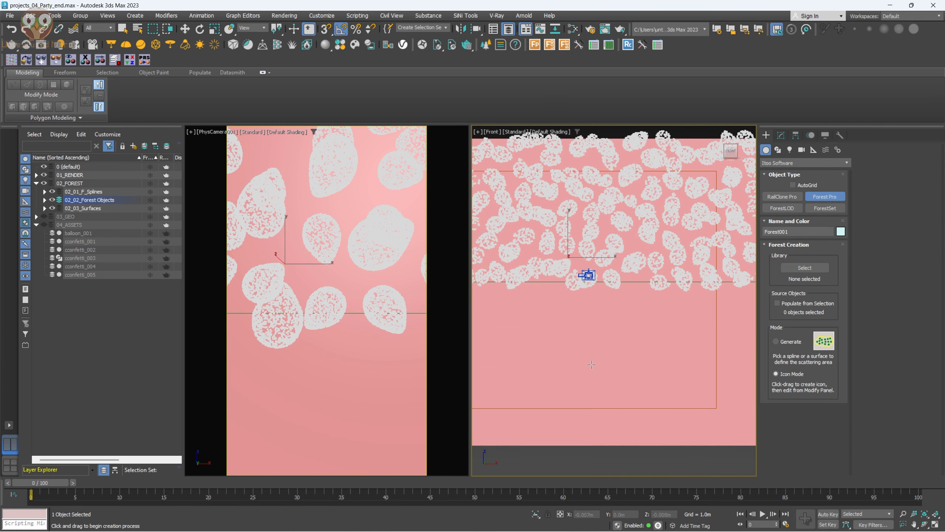
drag(578, 337, 621, 395)
key(w)
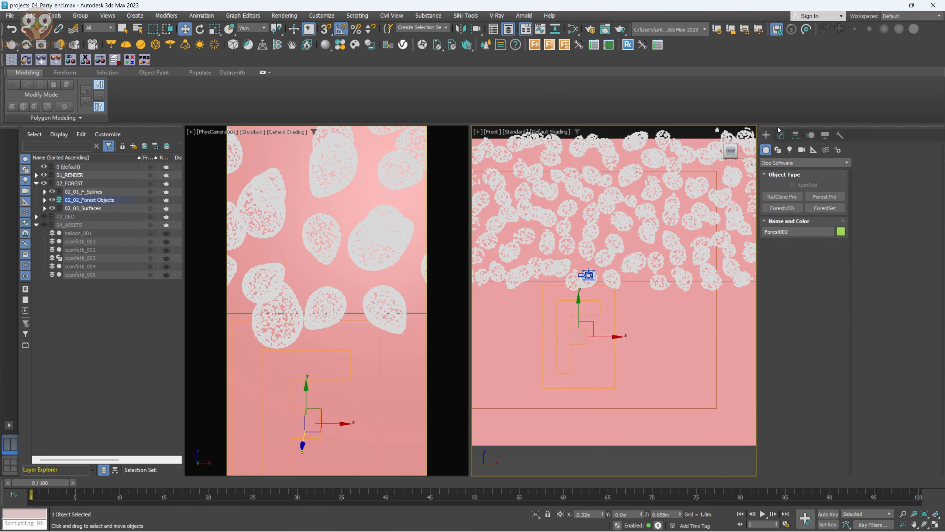
click(780, 137)
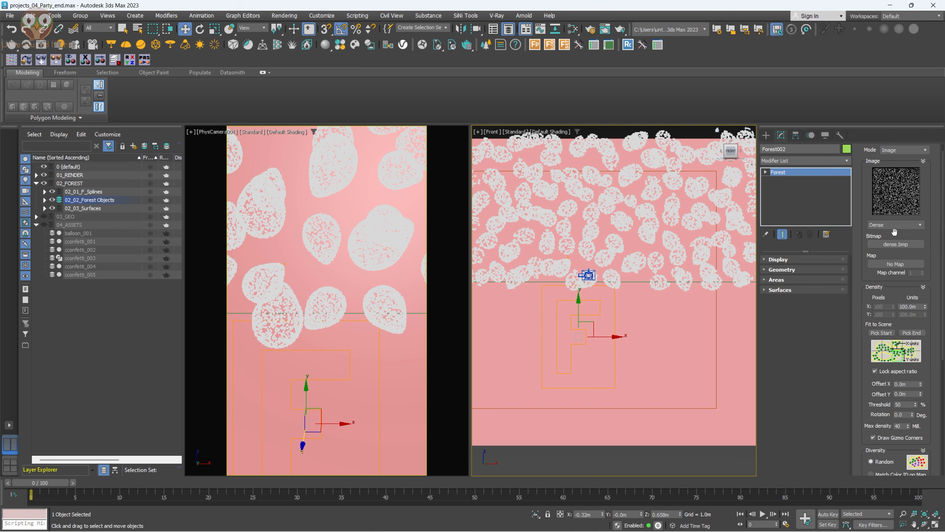
Unhide the 04_ASSETS layer and add cconfetti_001 through cconfetti_005 to the new Forest object's geometry list
click(803, 270)
click(887, 209)
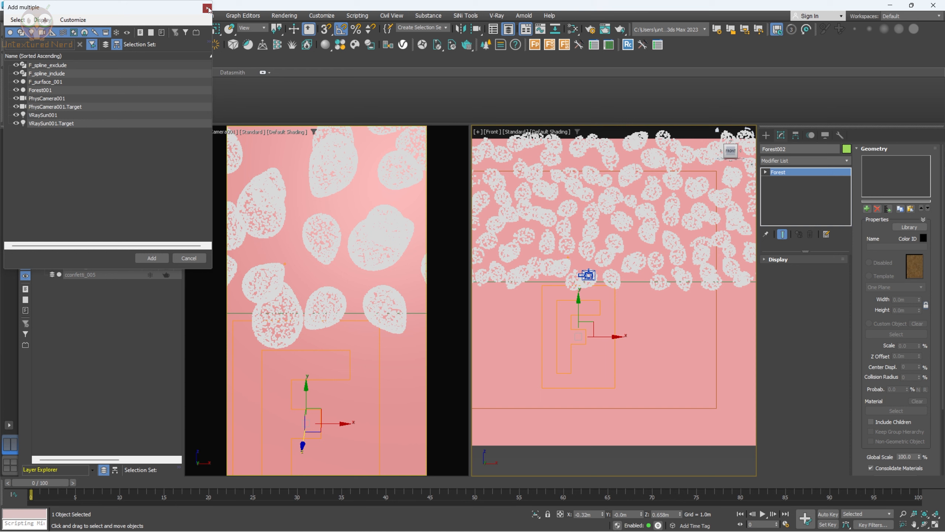
click(207, 8)
click(44, 225)
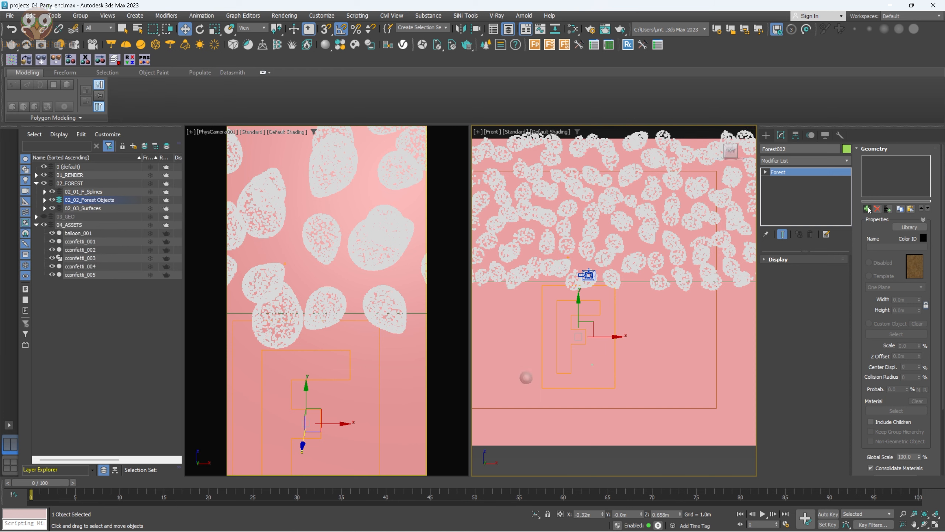
click(887, 210)
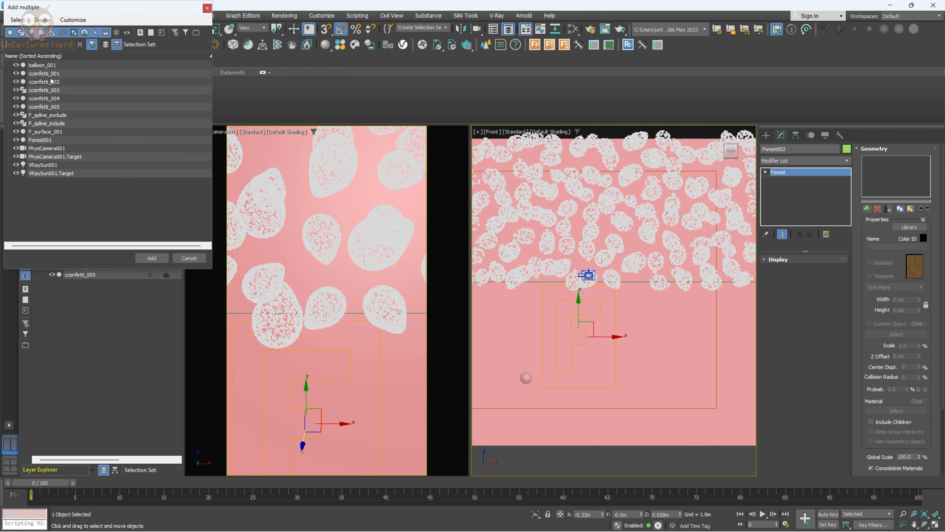
click(44, 73)
shift+click(56, 106)
click(163, 260)
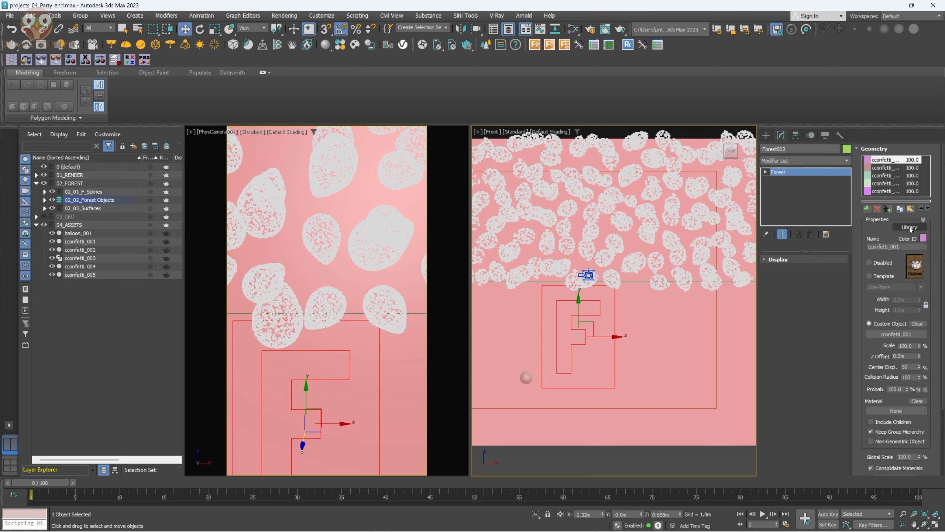
Assign the plane F_surface_001 as the scattering surface of the confetti Forest object
click(887, 150)
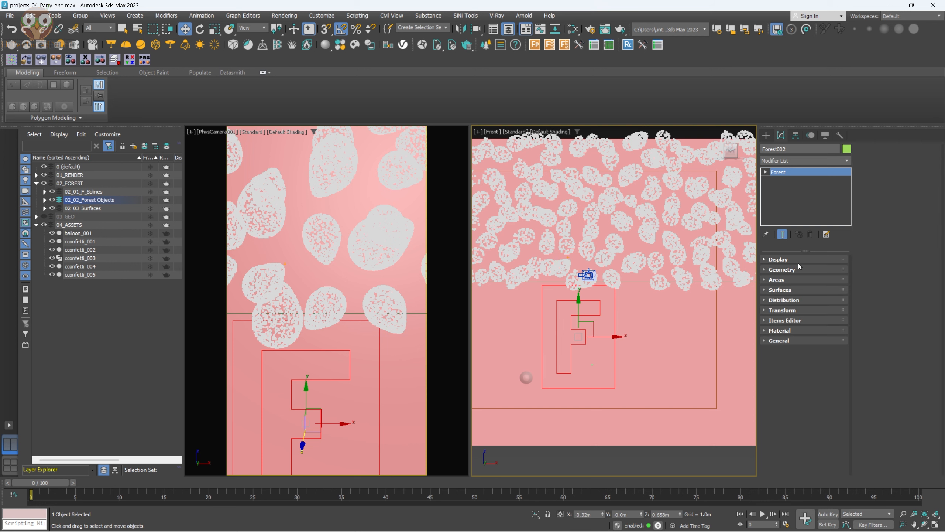
click(807, 290)
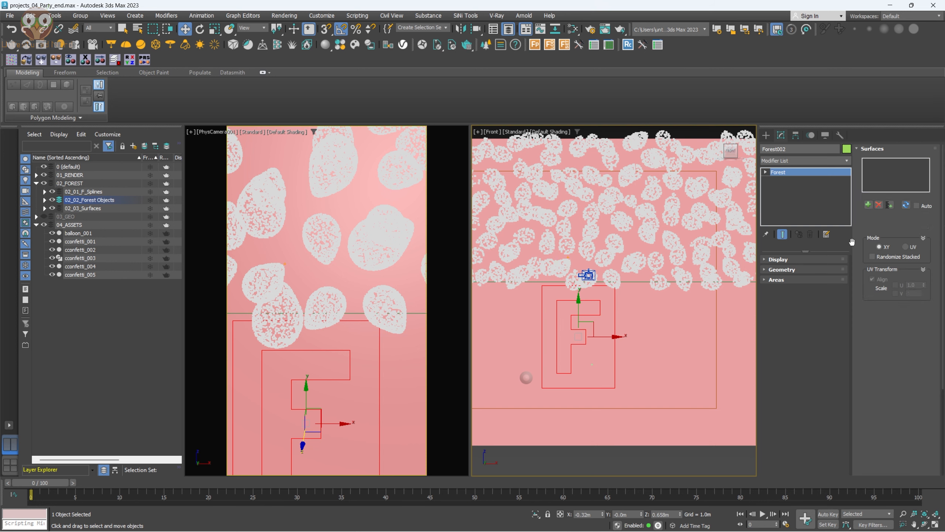
click(868, 206)
click(743, 317)
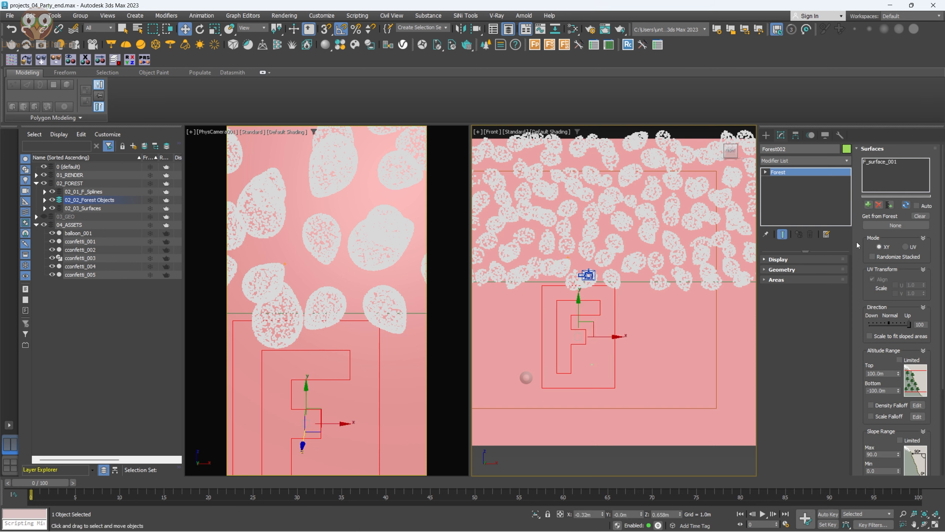
Add a spline area to the confetti Forest object using F_spline_include as the include boundary
click(810, 280)
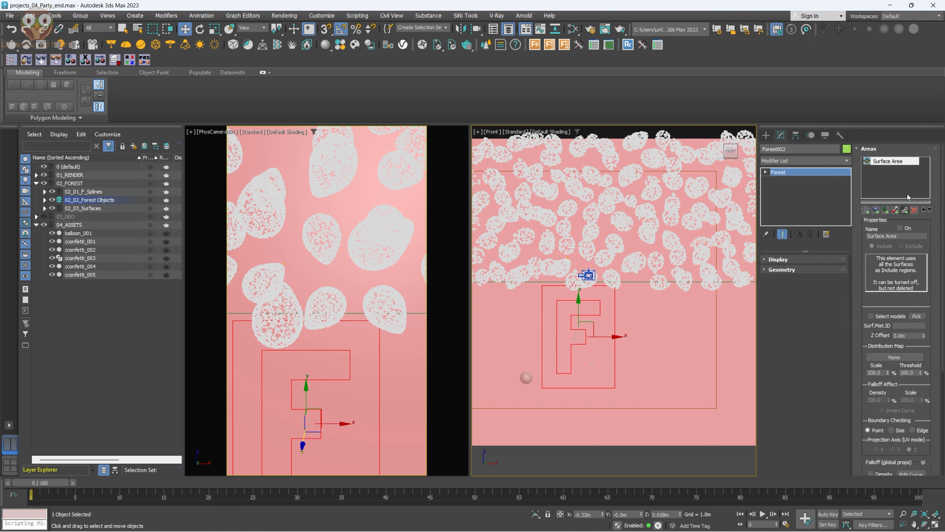
click(867, 210)
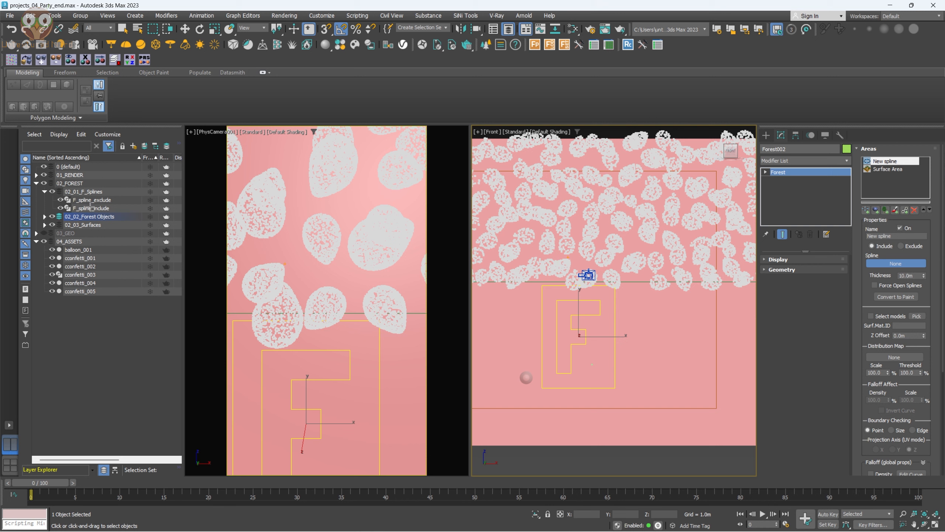
click(92, 208)
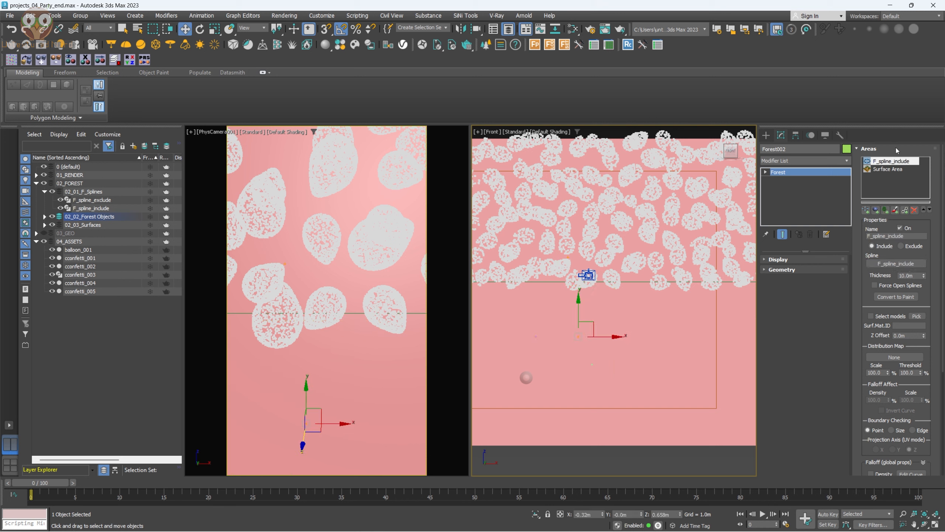
click(896, 149)
Set the confetti Forest object's distribution map to Full
click(784, 299)
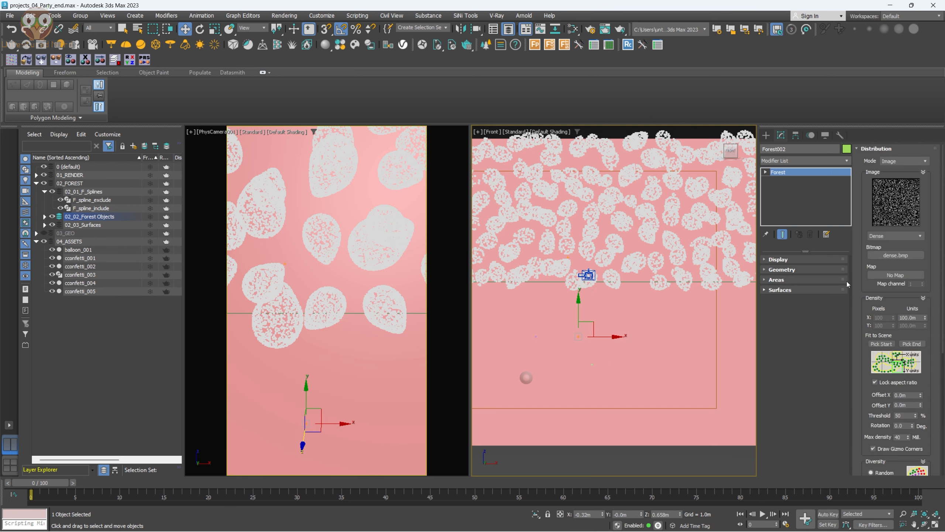
click(914, 235)
click(893, 244)
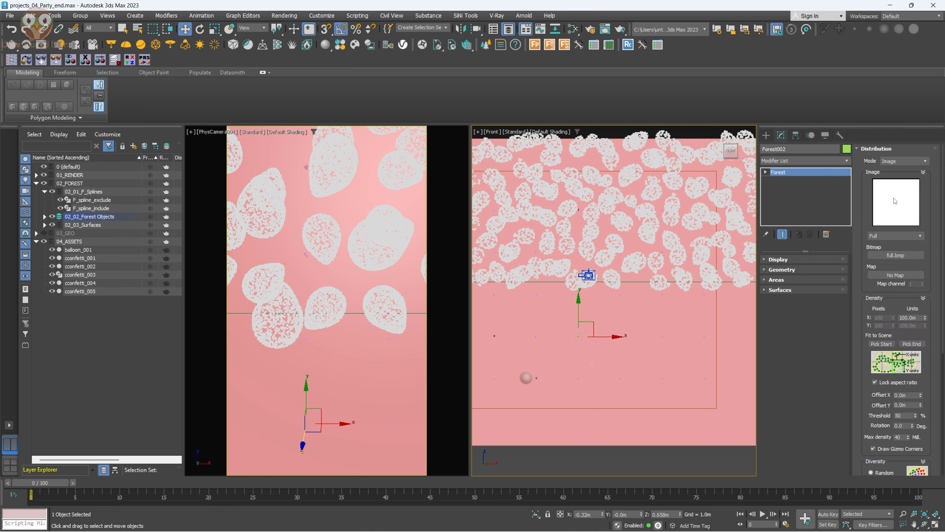
click(904, 150)
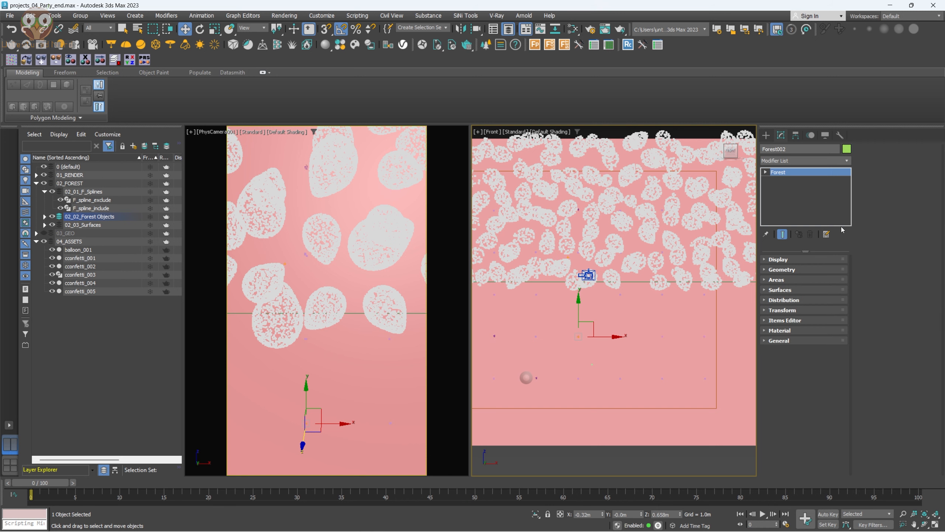
Enable random translation, rotation and scale for the confetti in the Forest transform settings
click(802, 312)
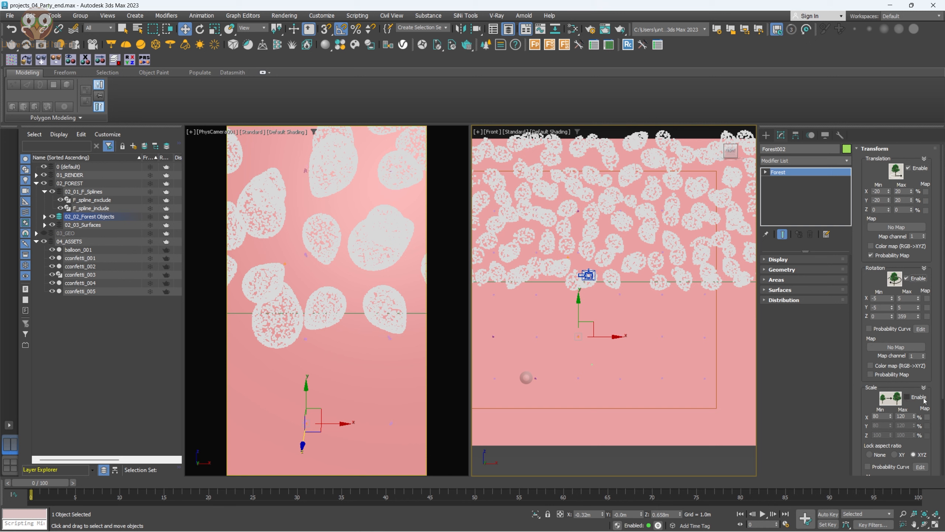
click(907, 398)
click(899, 150)
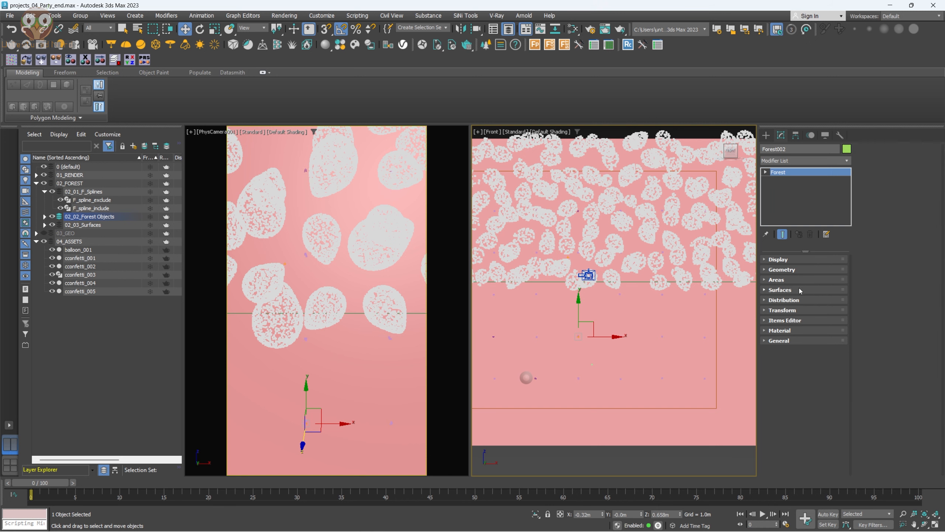
Set the X density units of the confetti distribution map to 16 m
click(801, 304)
scroll(590, 327, up, 3)
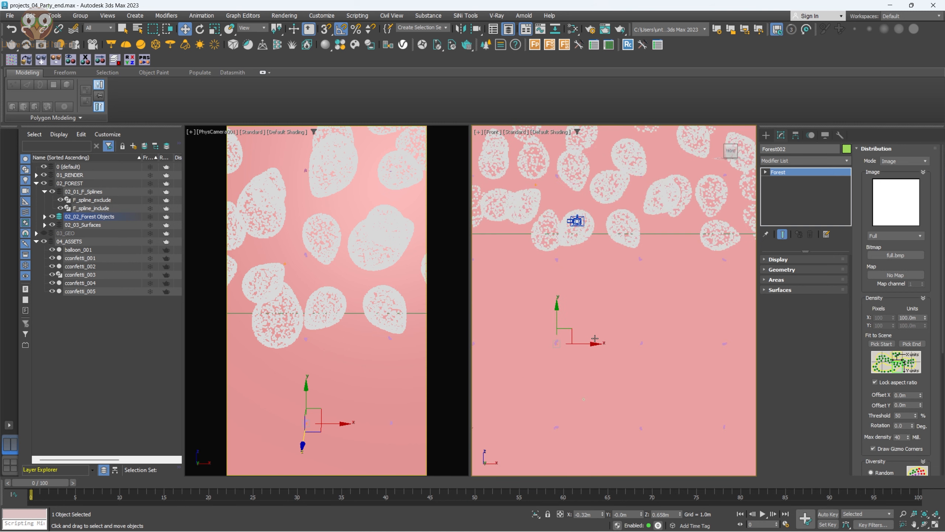
double_click(921, 318)
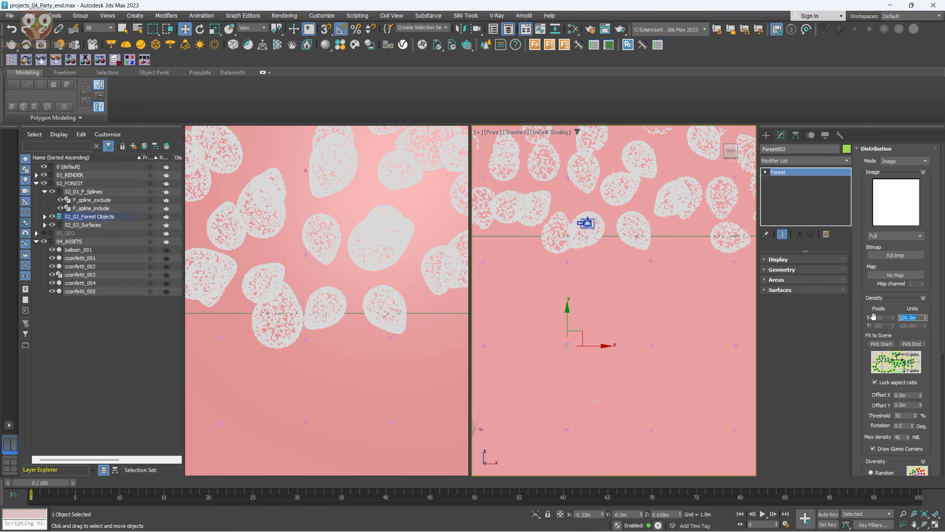
text(16)
key(Return)
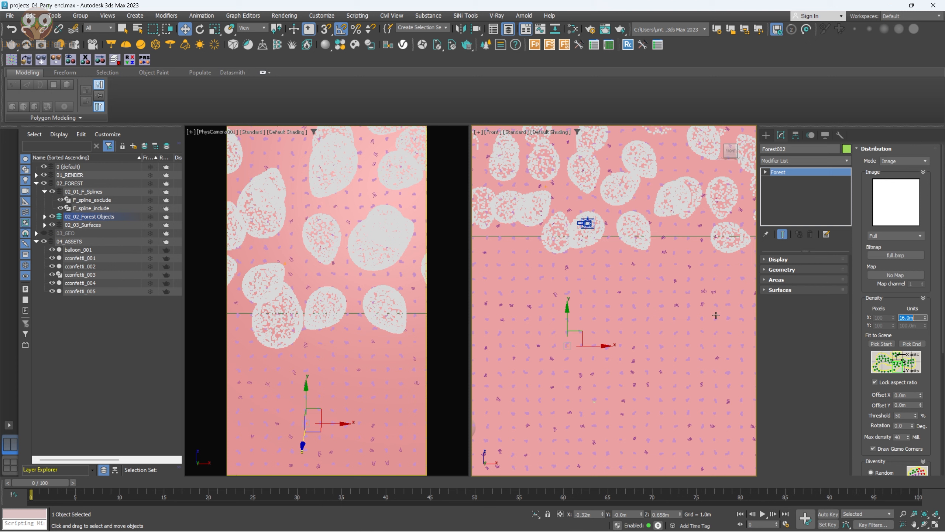
Try the Dense distribution map on the confetti and switch back to Full
click(895, 236)
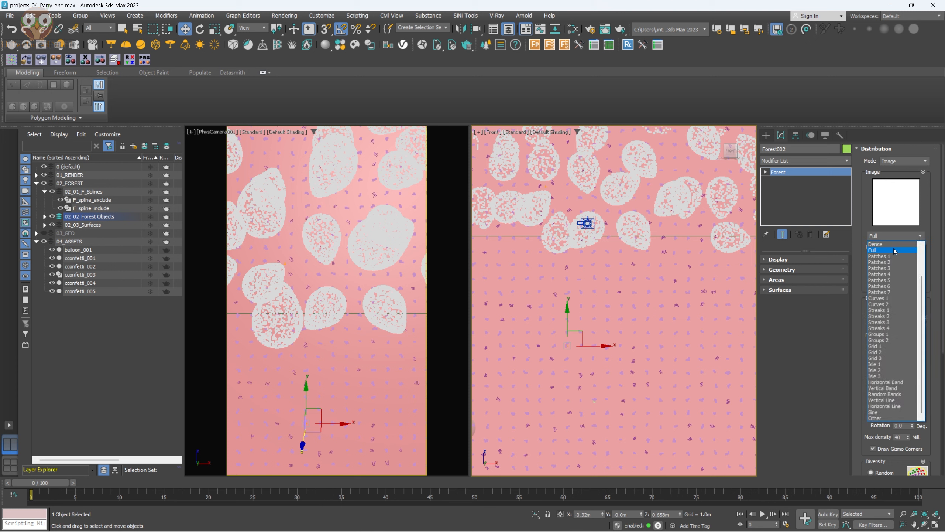
click(893, 245)
click(894, 235)
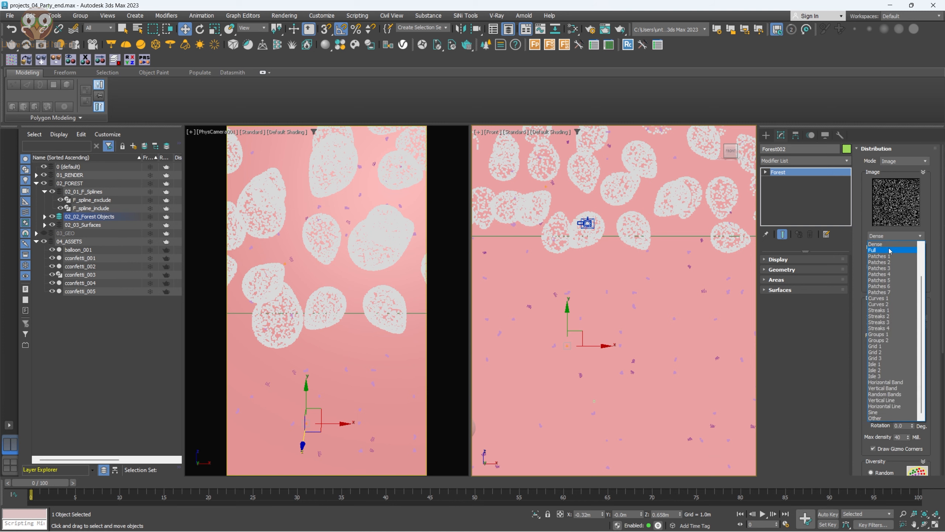
click(887, 242)
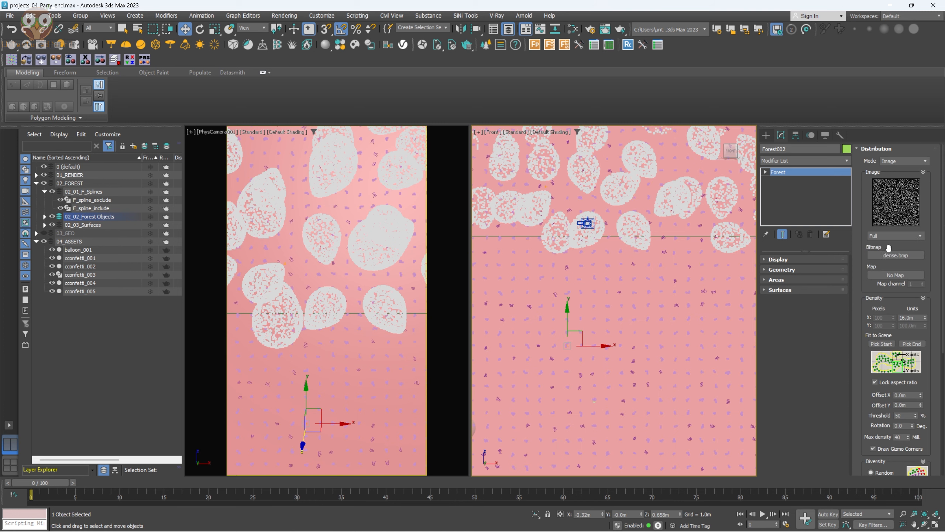
click(900, 148)
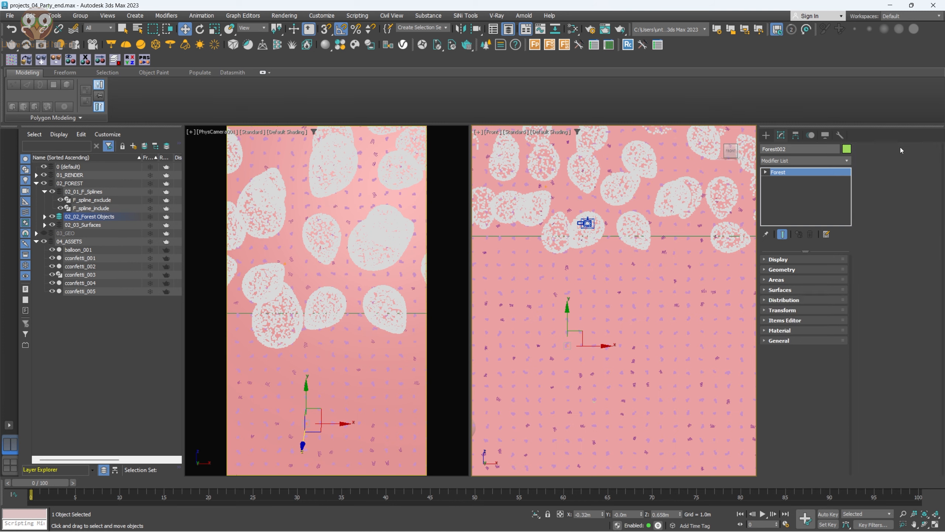
click(796, 300)
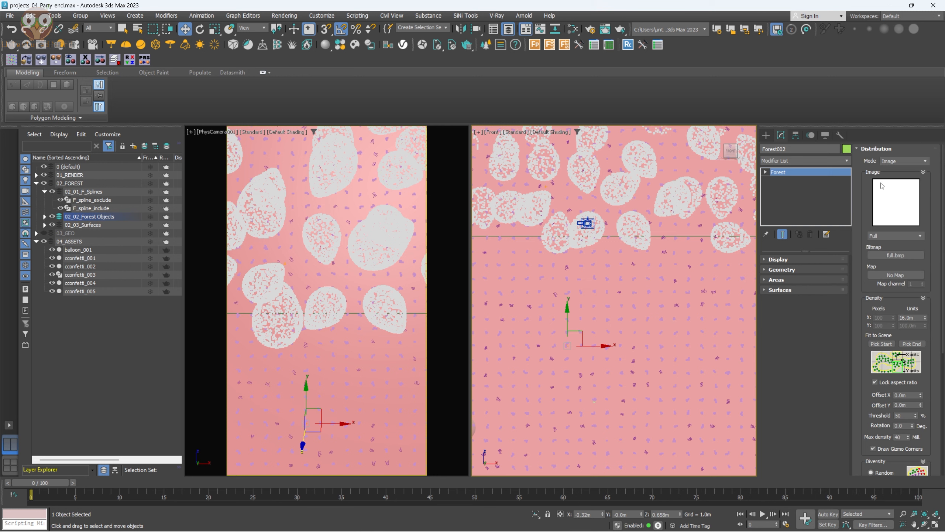
Raise the maximum Z translation of the confetti to 98% and check its depth spread from an angled view
click(895, 149)
click(800, 310)
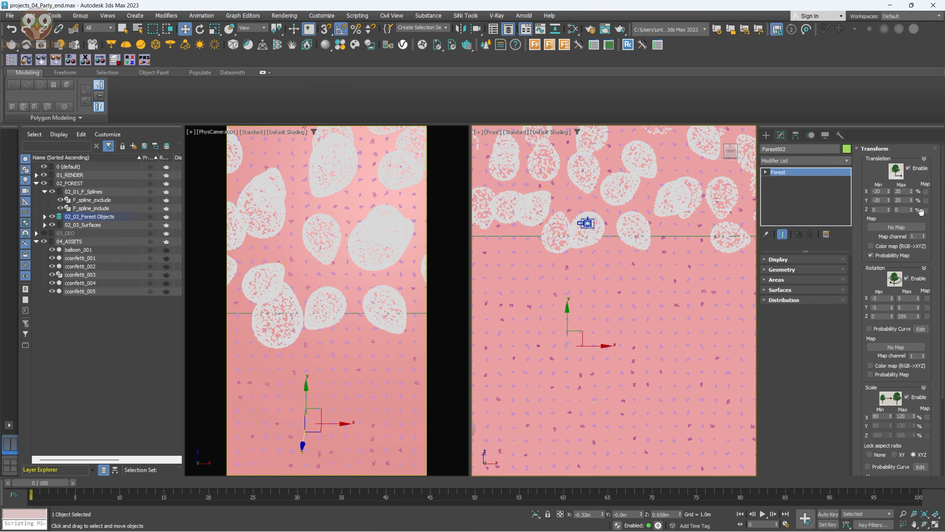
drag(911, 211, 911, 175)
alt+middle_drag(576, 283, 655, 300)
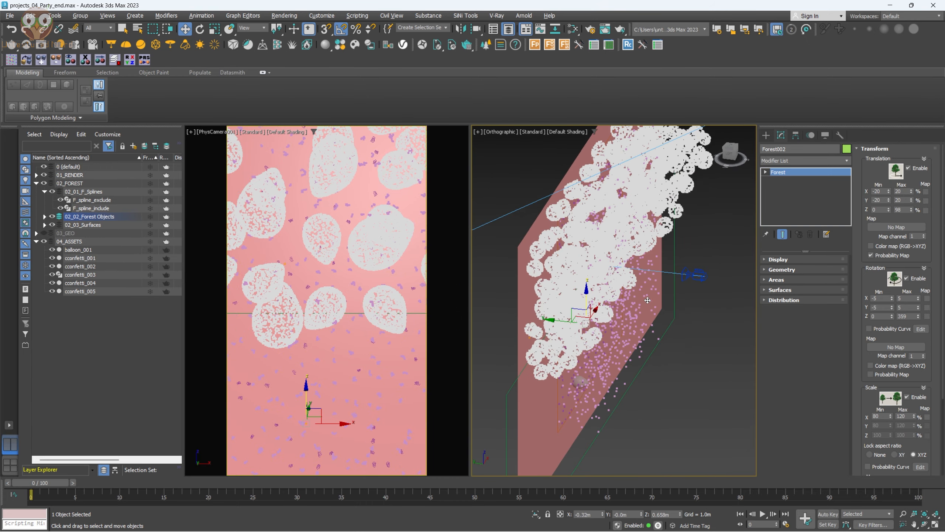
Raise the maximum Z translation of the confetti to 236% and inspect the result in a test render of the camera view
drag(912, 212, 913, 146)
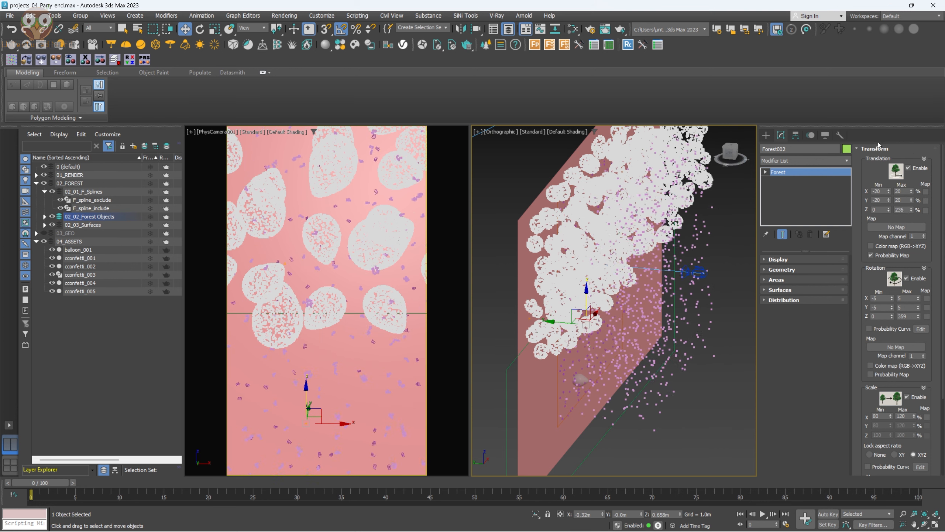
click(378, 216)
key(shift+q)
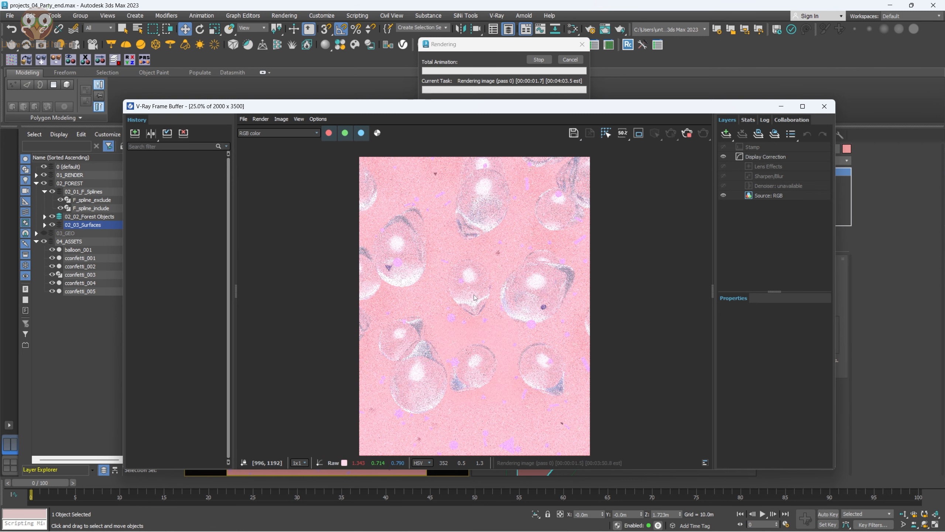
scroll(560, 366, up, 1)
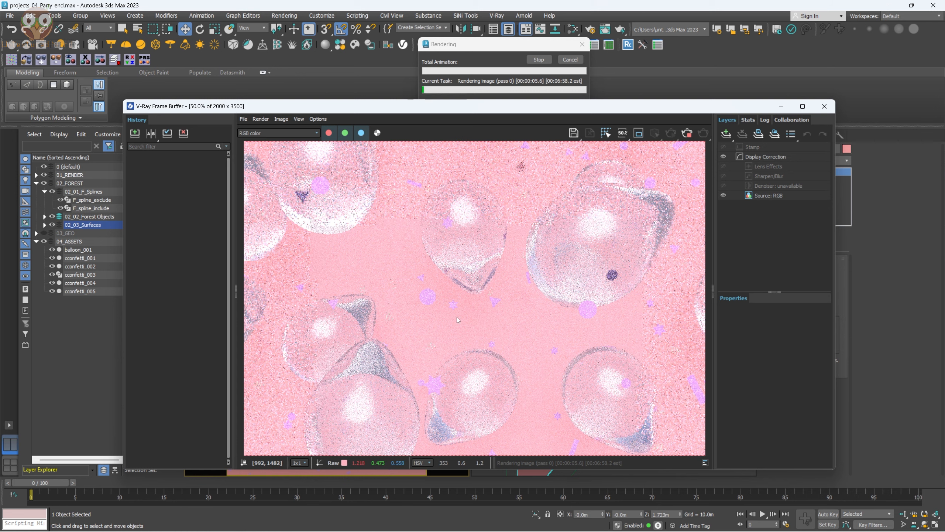
scroll(435, 312, up, 1)
scroll(434, 310, down, 2)
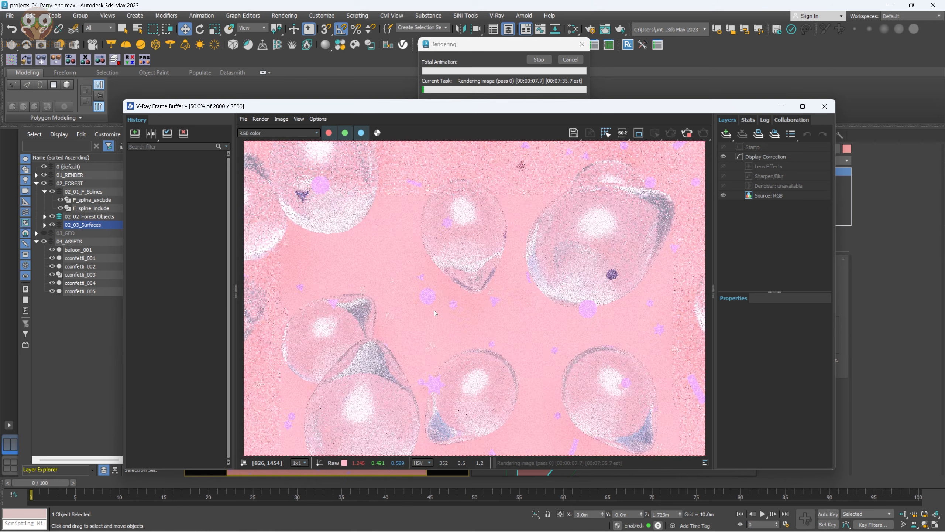
click(824, 106)
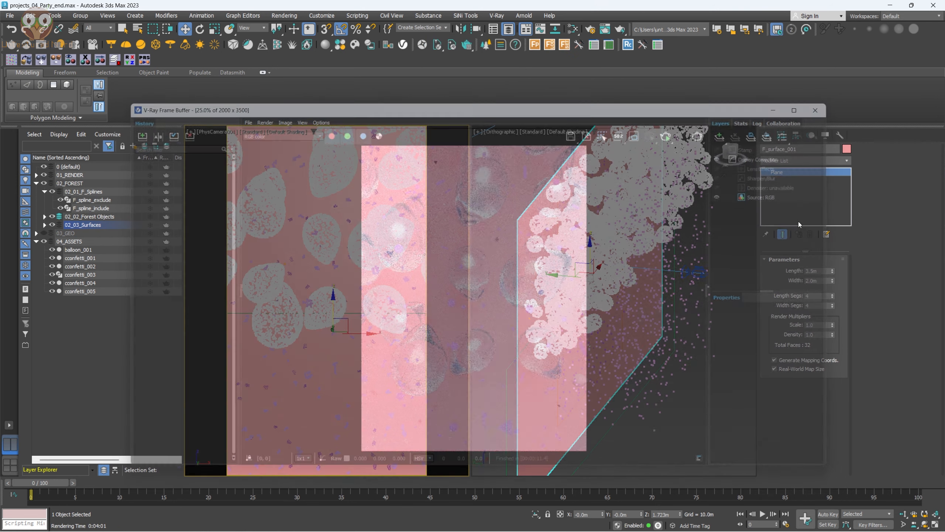
Set the Z Offset of all five confetti models in the confetti Forest's geometry list to 0.3 m
alt+middle_drag(627, 270, 701, 250)
click(681, 244)
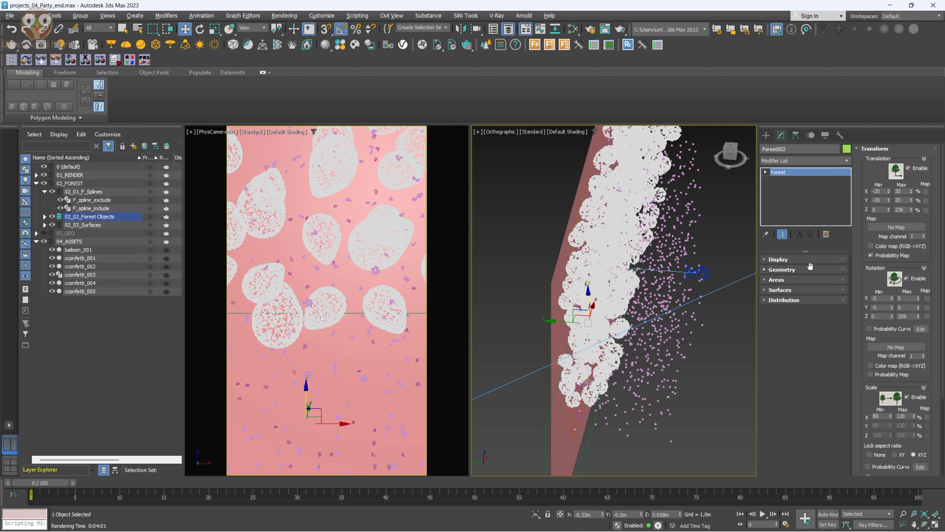
click(811, 268)
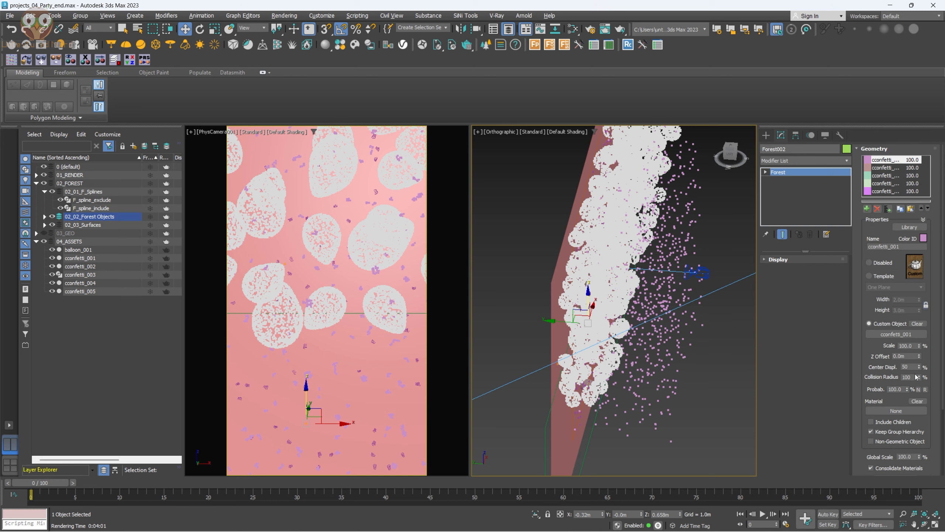
drag(920, 357, 920, 351)
alt+middle_drag(675, 355, 695, 349)
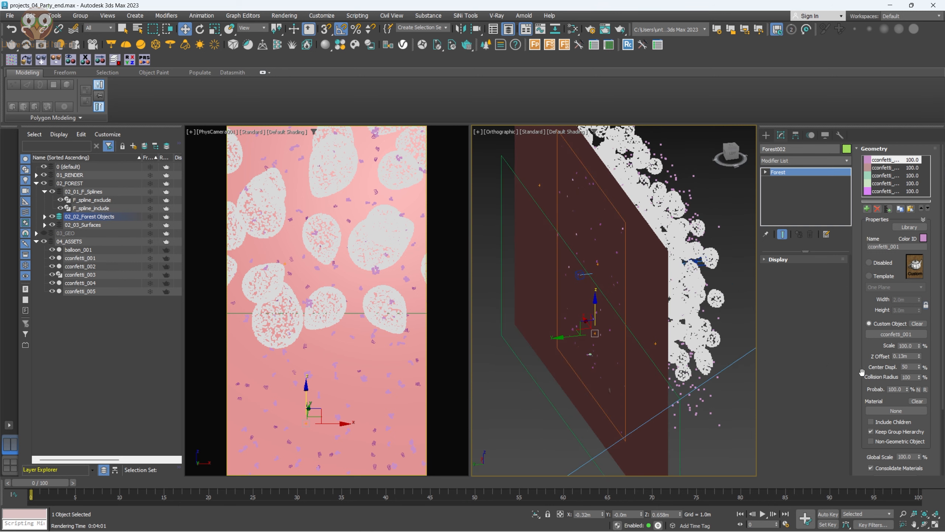
shift+click(887, 190)
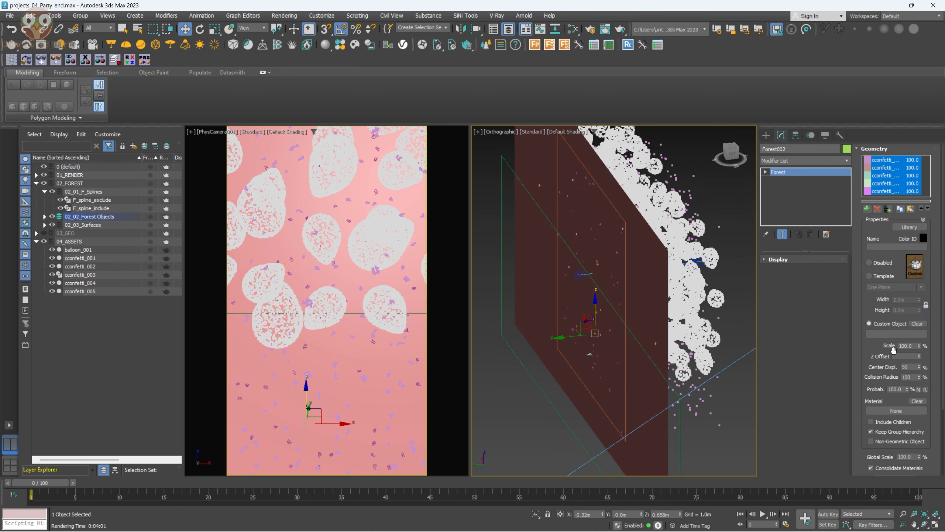
drag(921, 357, 921, 353)
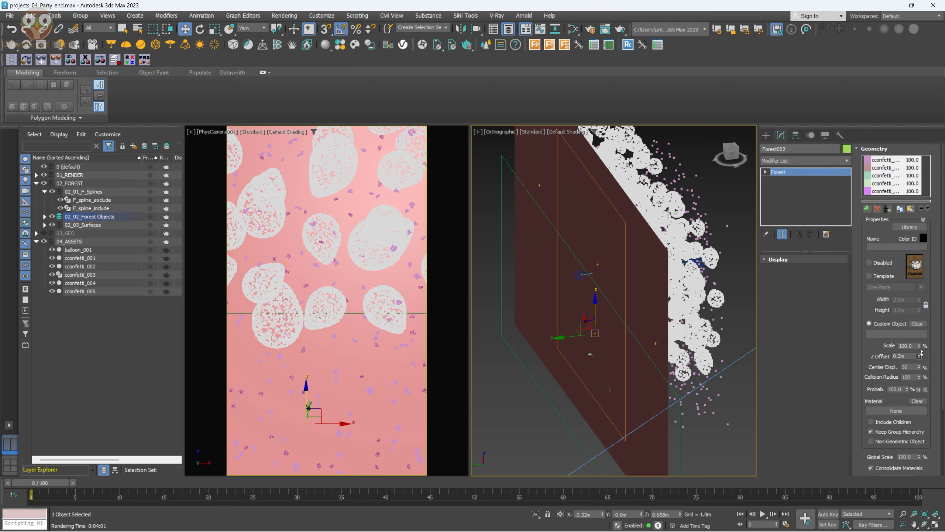
alt+middle_drag(717, 281, 626, 218)
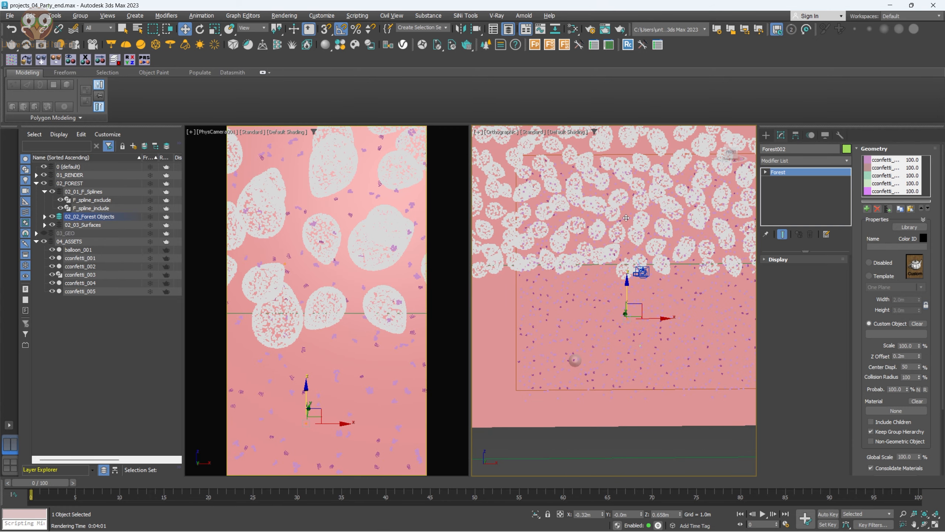
Move the F_spline_exclude rectangle slightly upward so the balloon-free area covers more of the plane
right_click(368, 232)
click(293, 231)
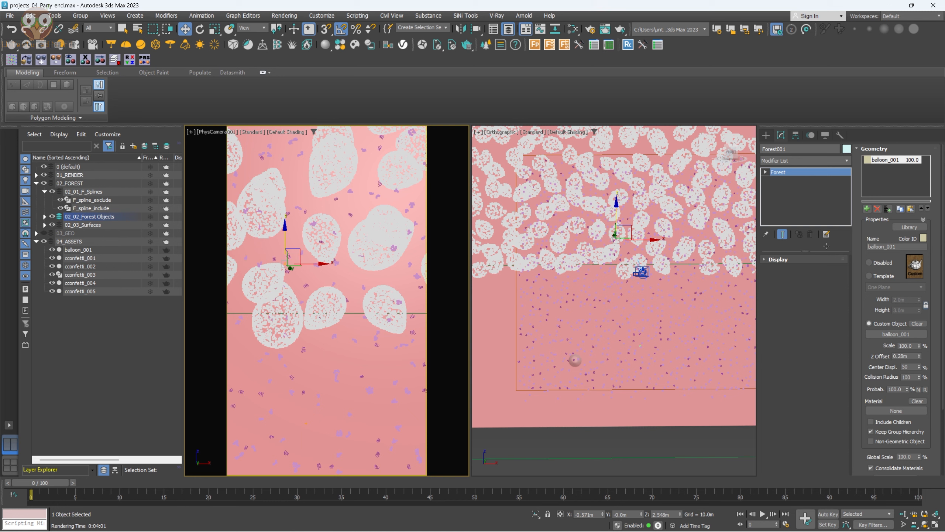
middle_drag(608, 284, 493, 290)
scroll(646, 273, down, 3)
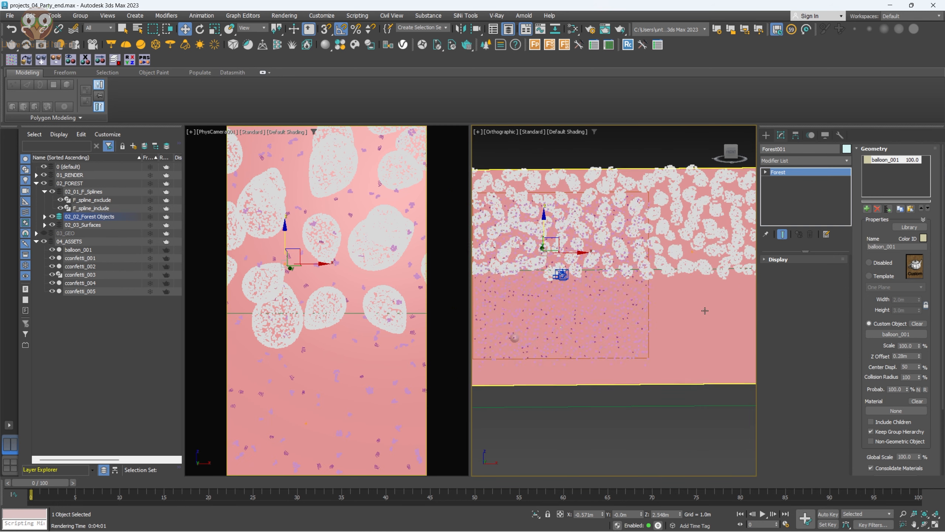
scroll(705, 311, down, 3)
middle_drag(705, 311, 610, 305)
scroll(637, 306, up, 3)
click(666, 294)
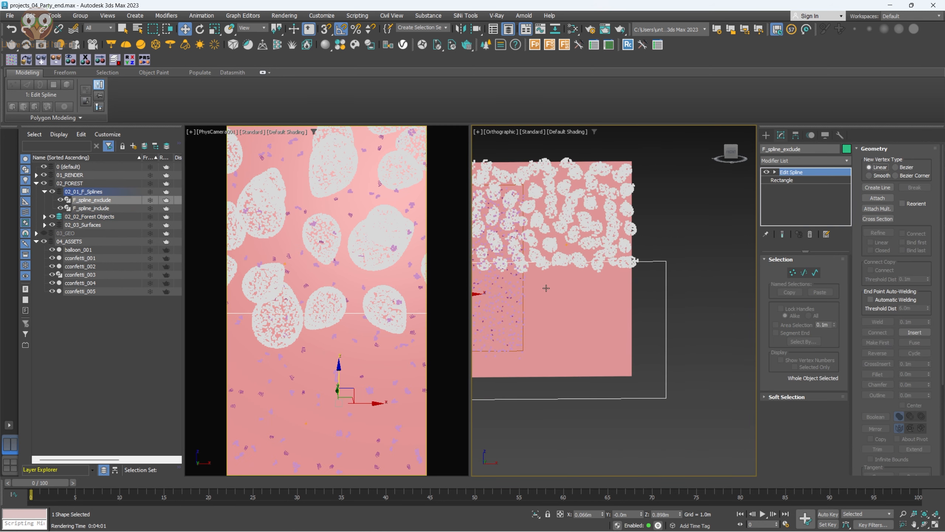
middle_drag(547, 287, 658, 306)
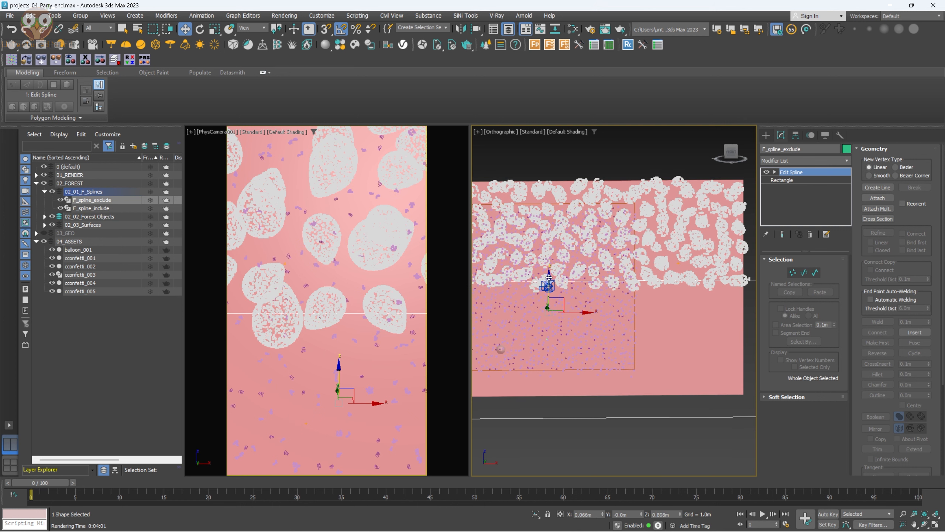
drag(549, 278, 551, 264)
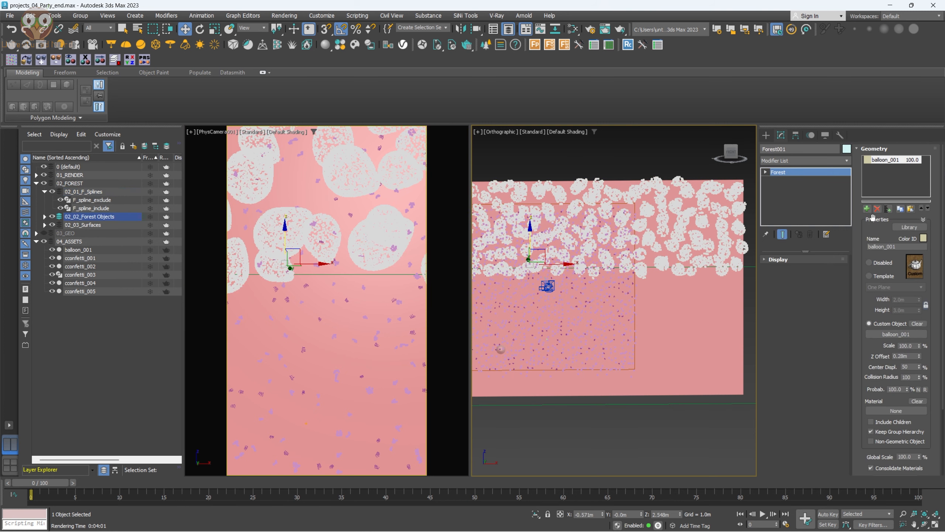
Set the X density units of the balloon Forest's distribution map to 2.5 m and check the new spread
drag(881, 151, 788, 274)
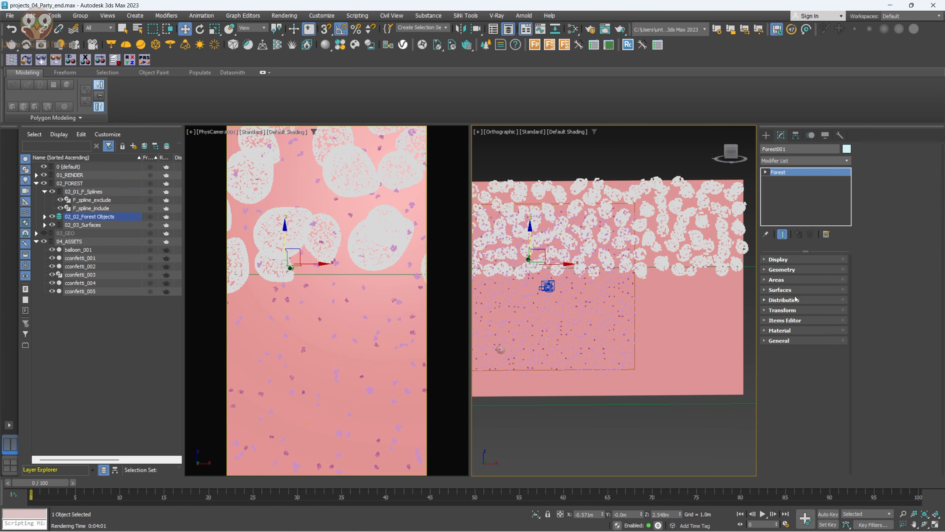
click(782, 300)
click(913, 318)
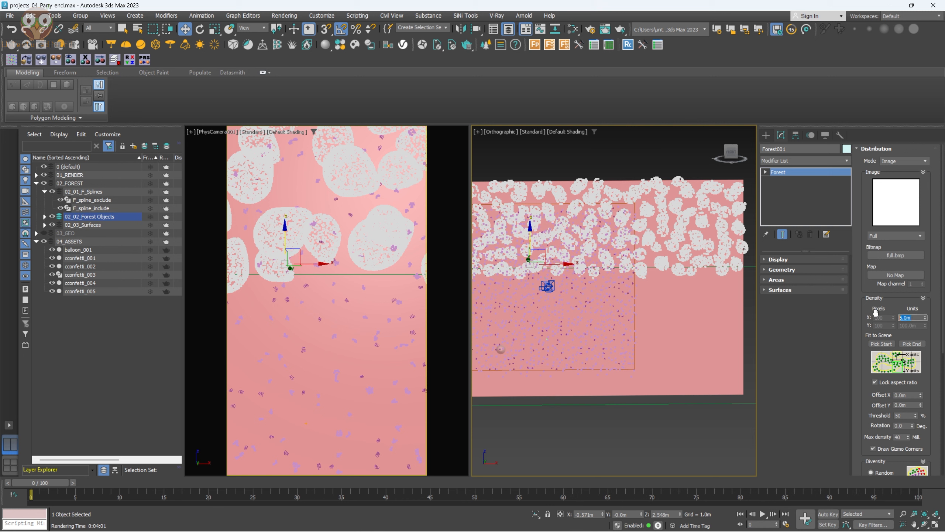
text(2.5)
key(Return)
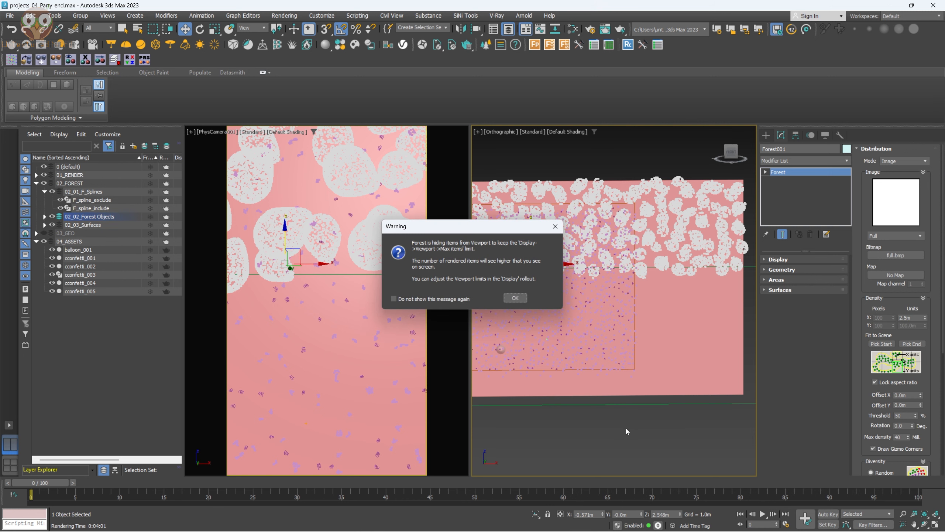
click(515, 298)
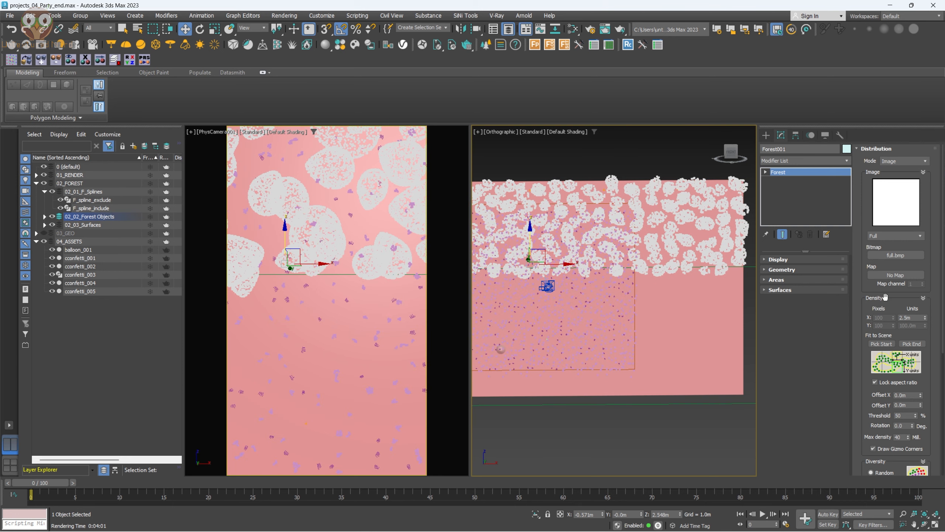
scroll(721, 273, down, 3)
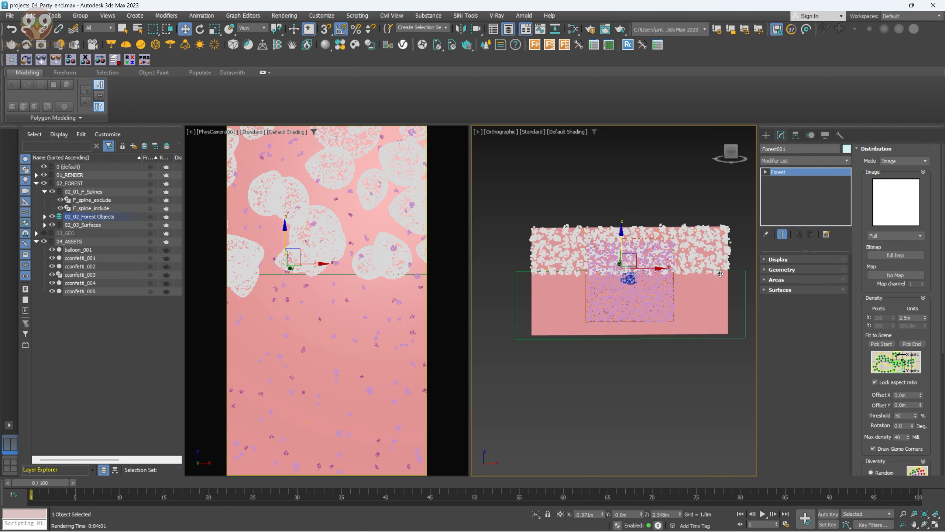
scroll(621, 255, up, 5)
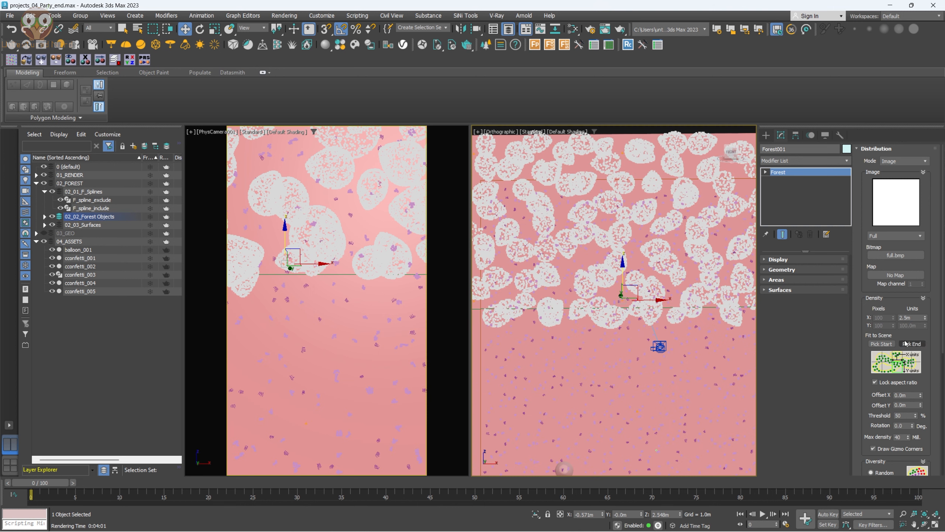
Test-render the camera view with the new balloon density, stop the rendering and close the frame buffer
drag(864, 393, 866, 278)
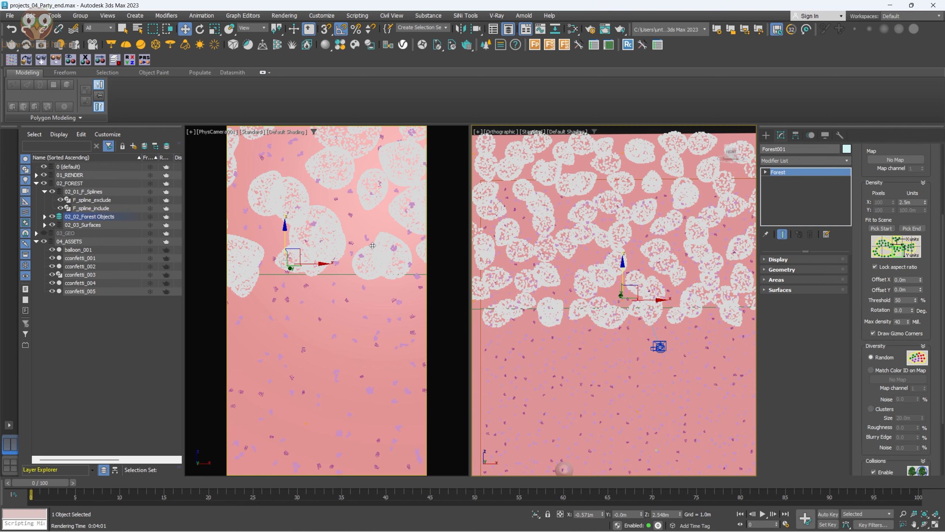
key(shift+q)
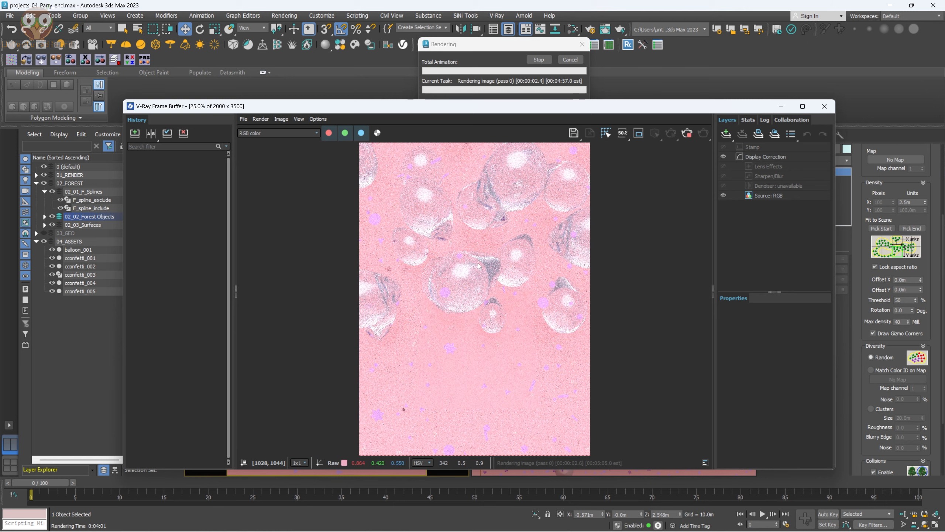
click(686, 133)
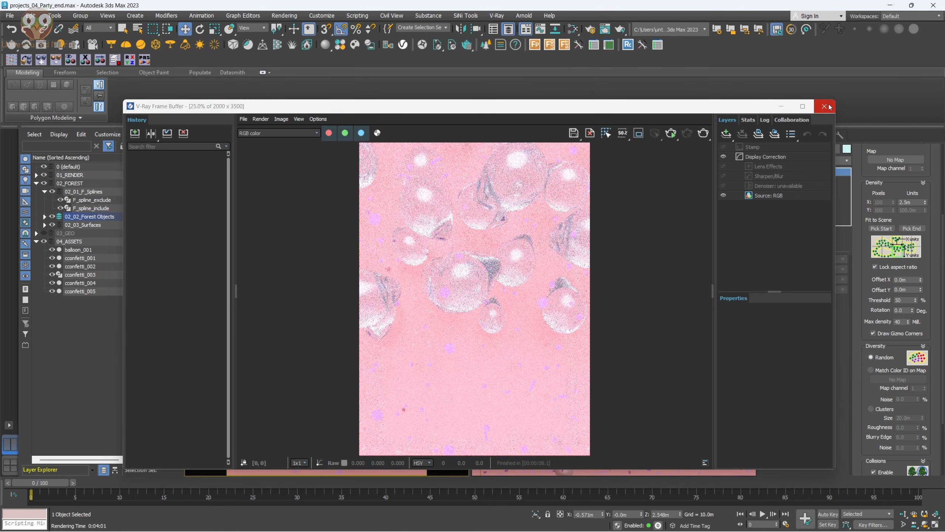
click(824, 106)
Examine the Forest Color map in the Slate Material Editor, including its VRayBitmap tint source and the VRayMtl it feeds
key(m)
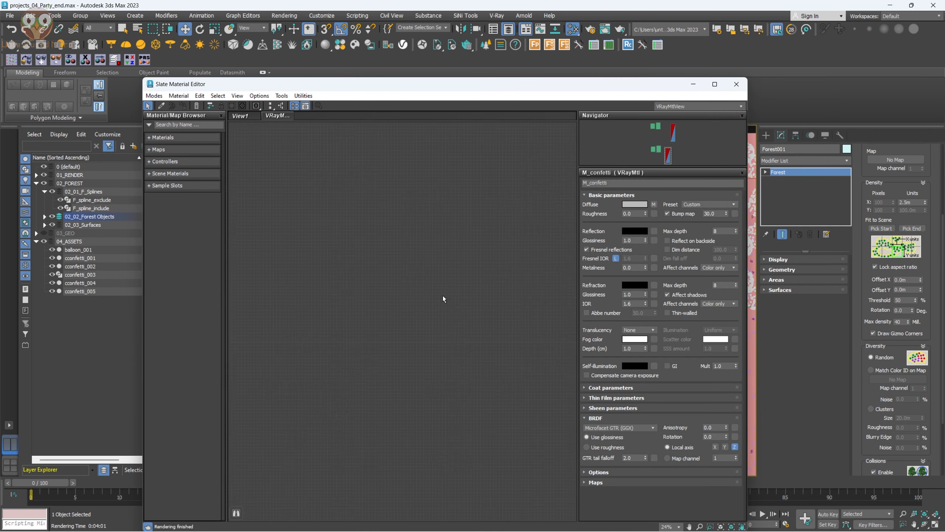
scroll(398, 284, up, 5)
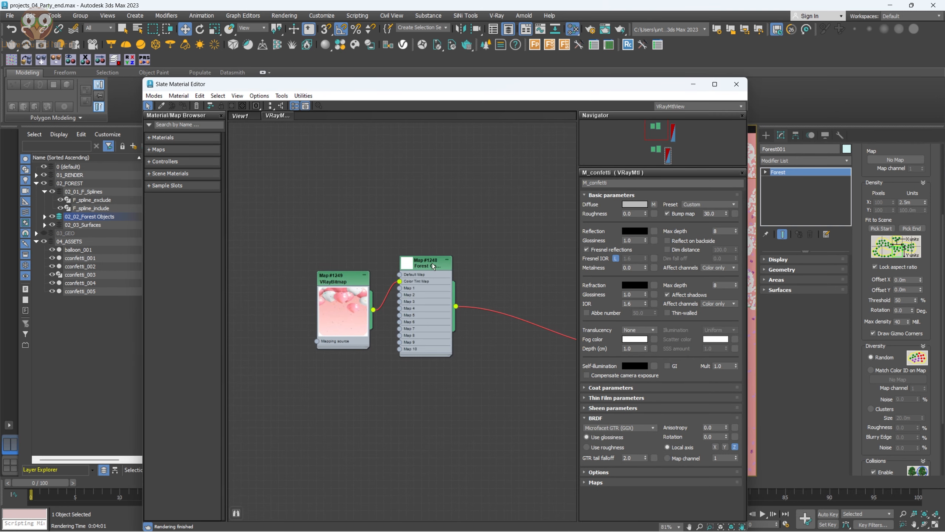
scroll(446, 266, up, 1)
double_click(441, 270)
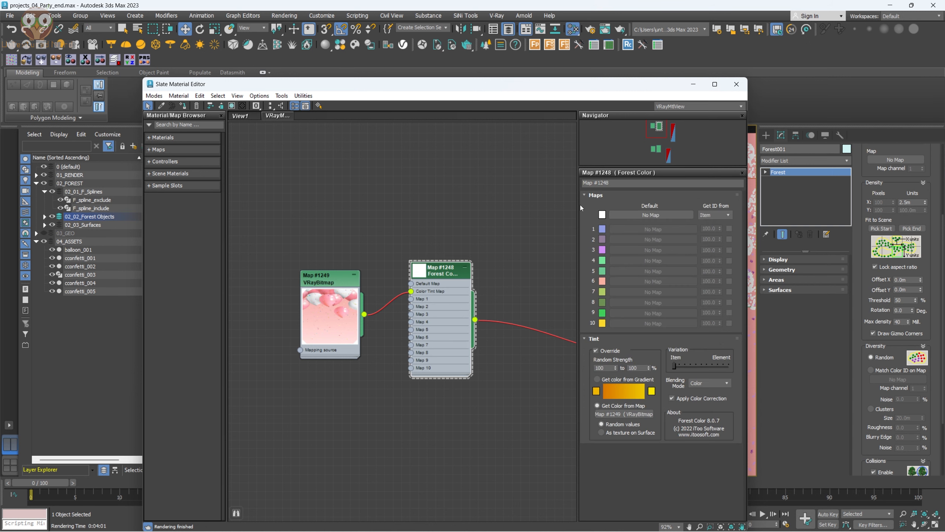
middle_drag(434, 324, 390, 325)
middle_drag(279, 300, 338, 278)
scroll(335, 276, up, 3)
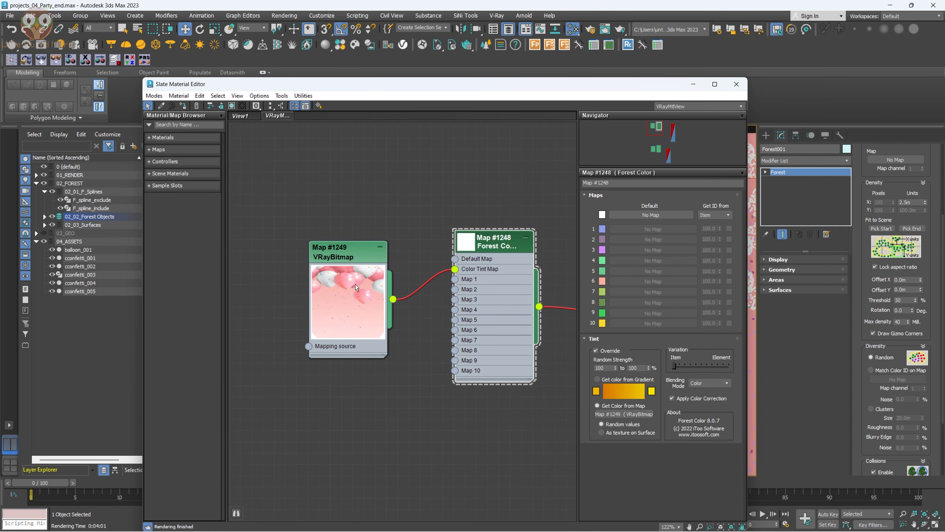
scroll(340, 283, up, 2)
middle_drag(493, 302, 422, 323)
middle_drag(543, 374, 461, 364)
scroll(461, 367, down, 3)
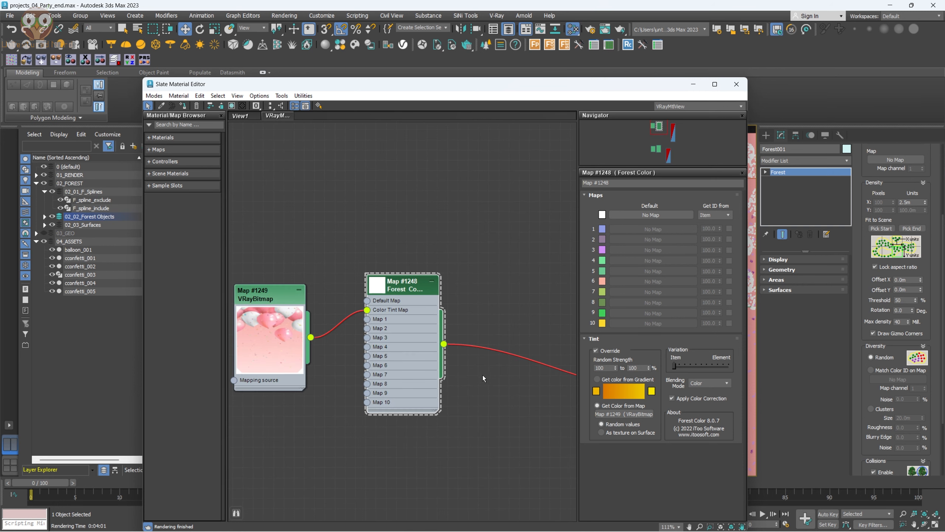
scroll(377, 319, down, 2)
middle_drag(513, 391, 304, 293)
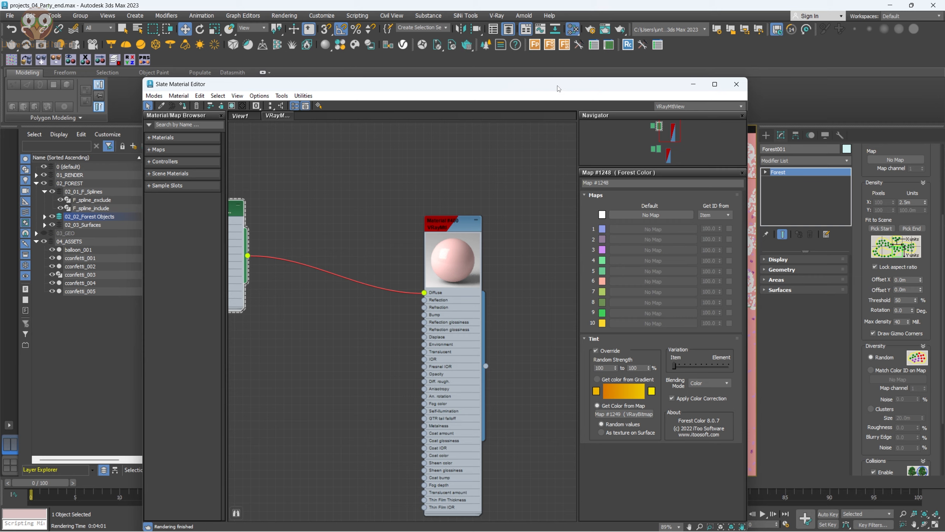
Assign the balloon VRayMtl from the Slate Material Editor to the Forest's balloon_001 item as an instance
drag(558, 88, 320, 96)
middle_drag(201, 238, 418, 266)
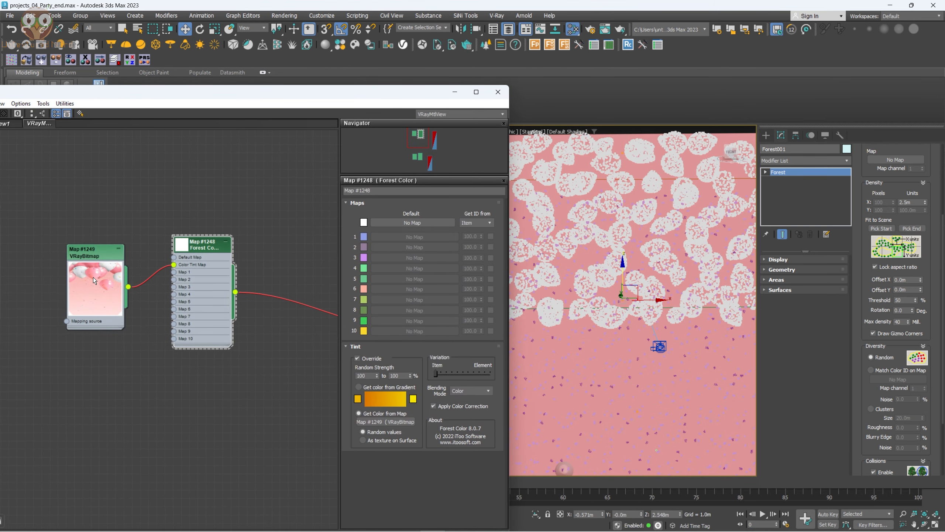
middle_drag(281, 286, 4, 283)
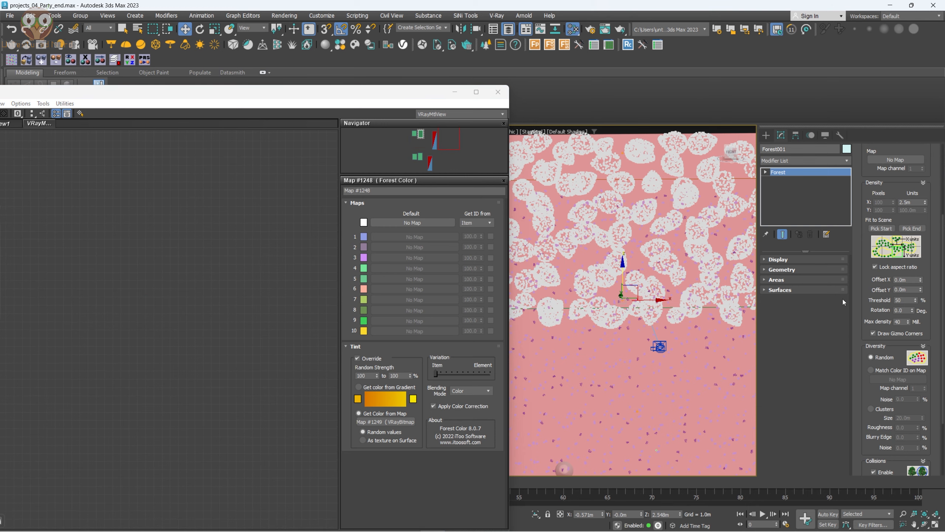
scroll(217, 304, down, 2)
middle_drag(217, 304, 356, 321)
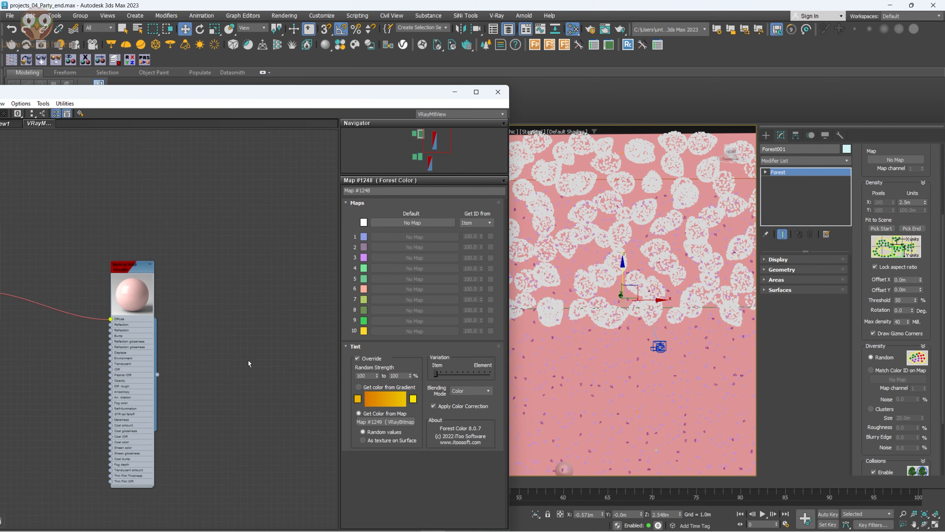
click(808, 269)
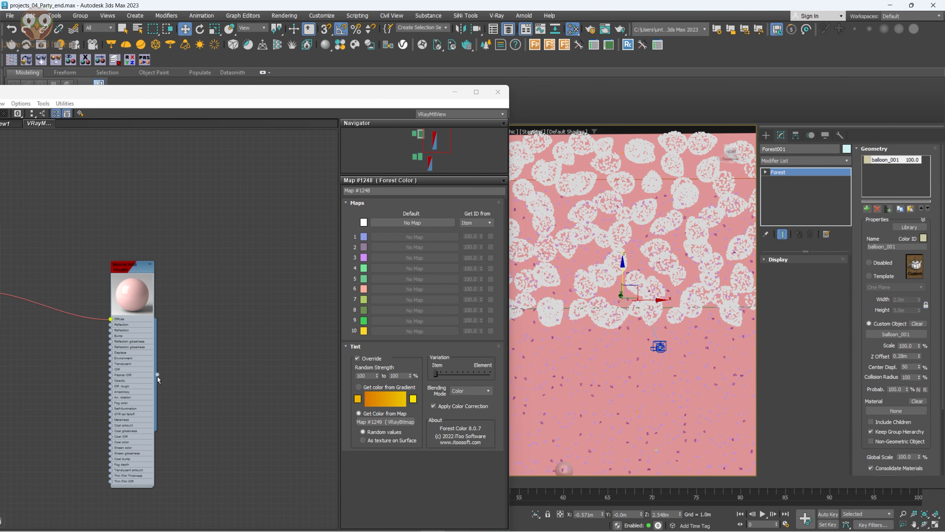
drag(158, 375, 888, 411)
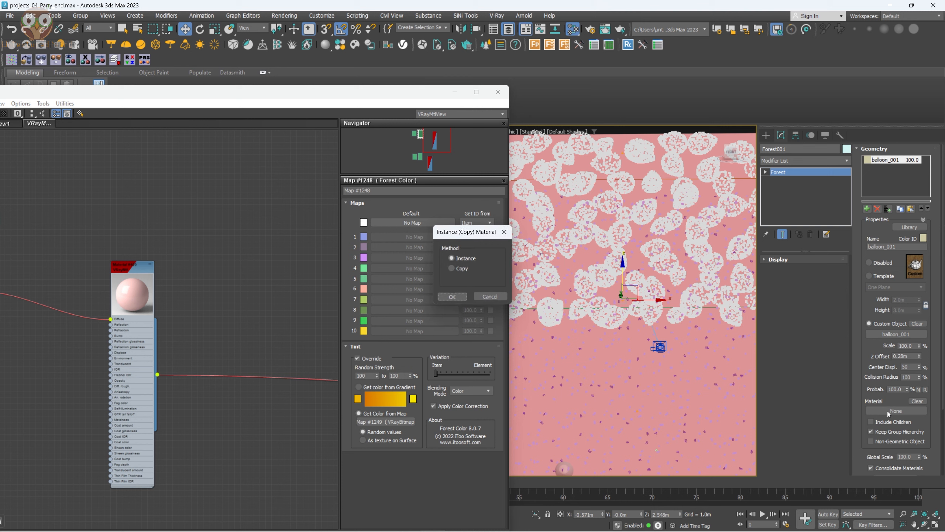
click(453, 296)
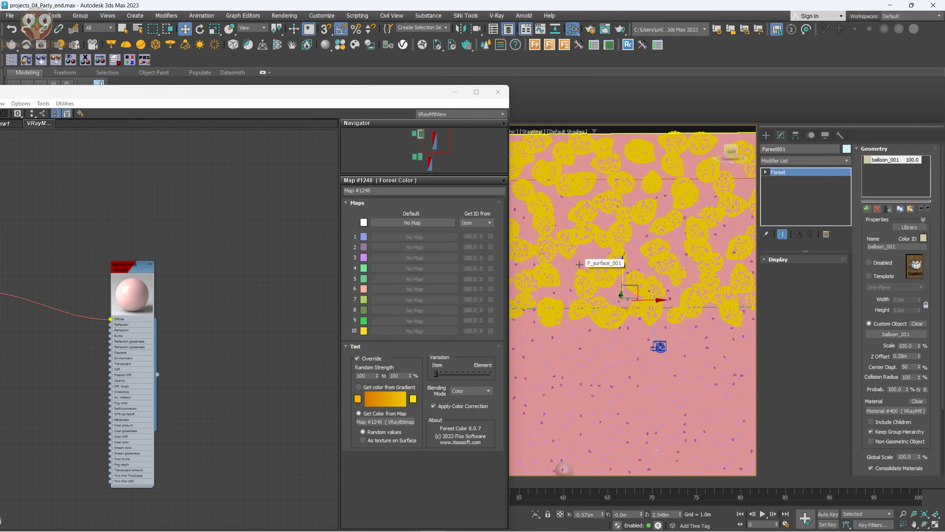
Test-render the camera view with the tinted balloon material, stop the rendering and close the frame buffer
key(shift+q)
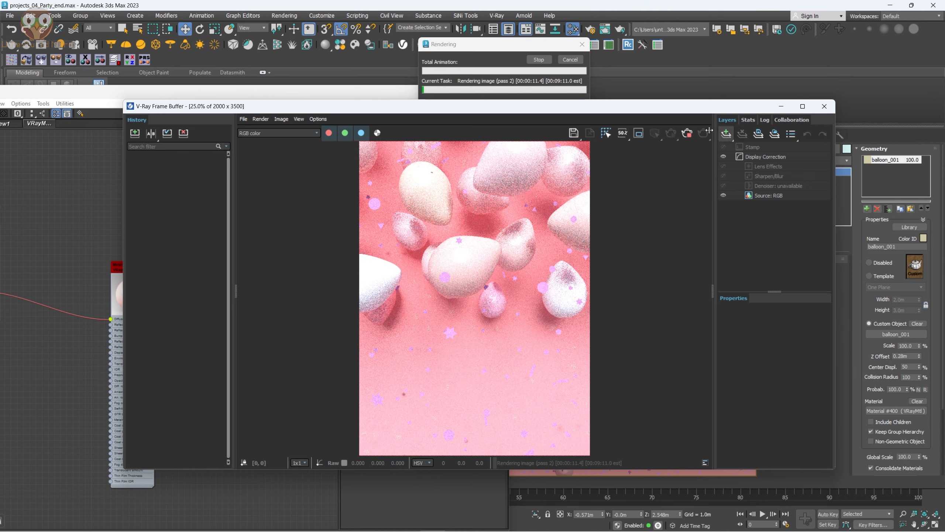
click(687, 133)
click(824, 106)
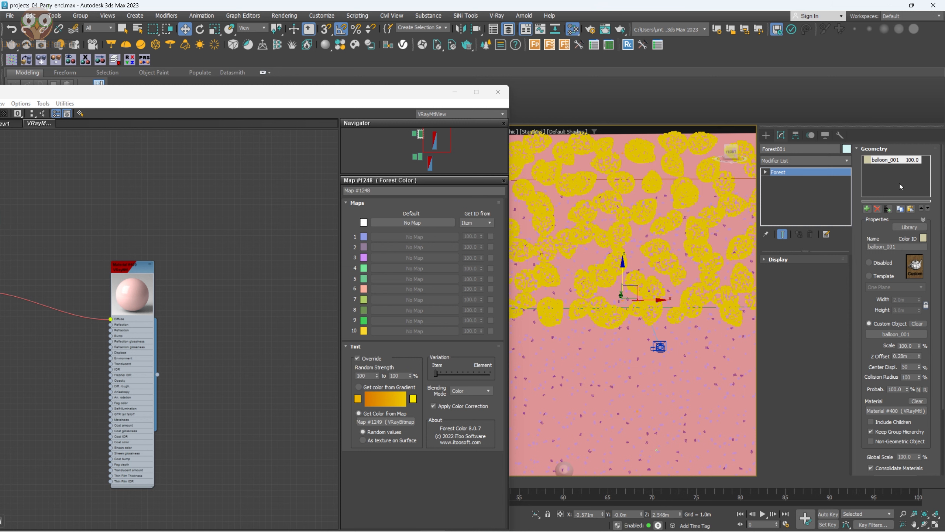
Narrow the balloon Forest's random Z rotation to -57 minimum and 38 maximum, test-rendering once in between
click(895, 148)
click(783, 309)
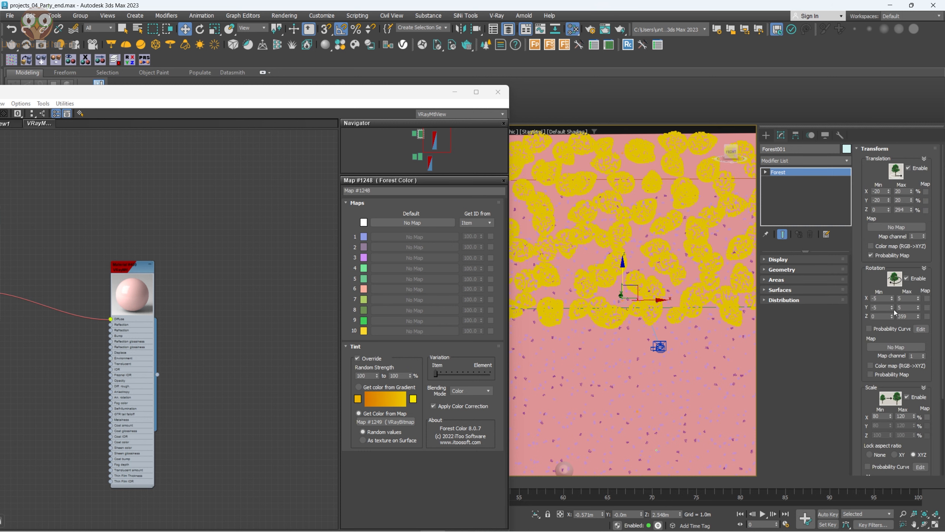
drag(918, 316, 920, 359)
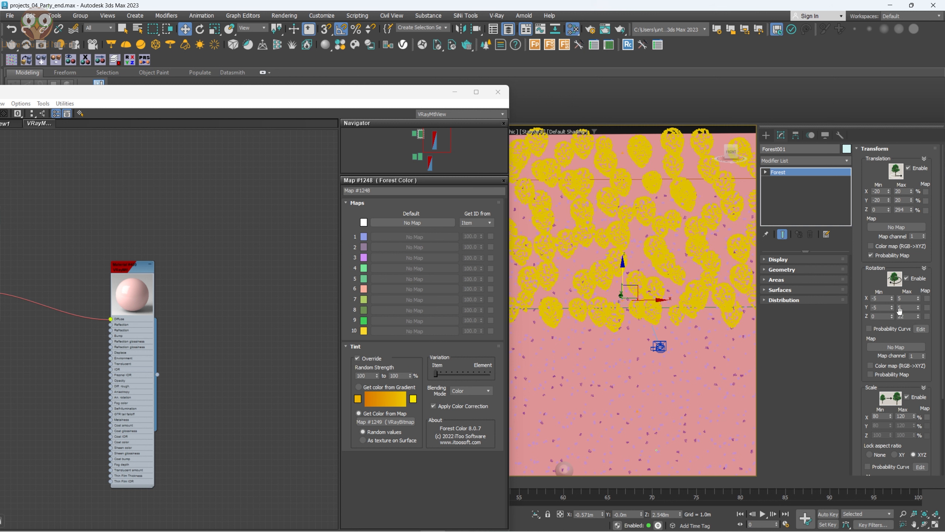
double_click(908, 316)
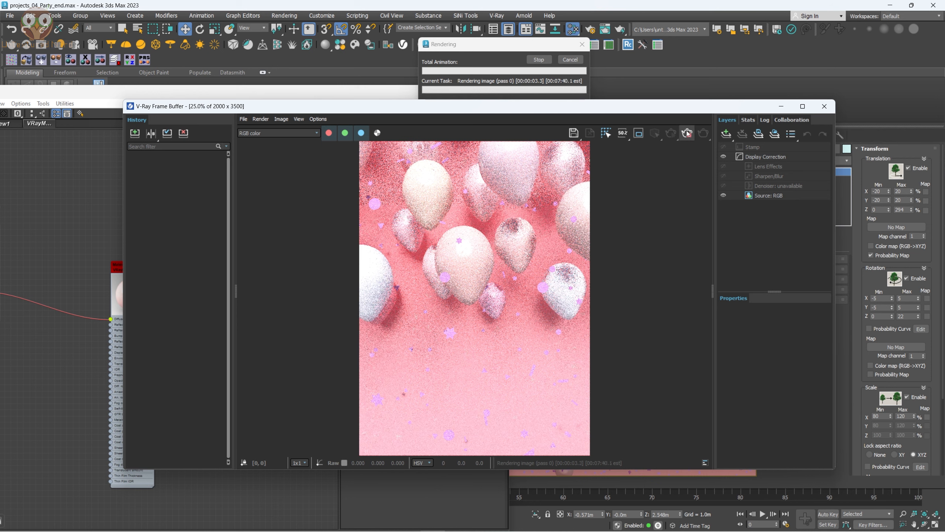
click(825, 106)
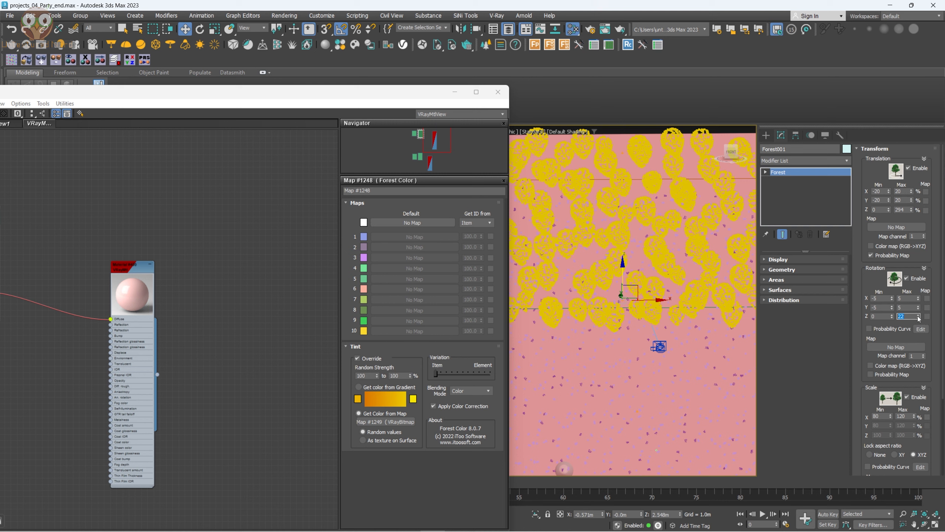
mouse_move(918, 317)
mouse_down()
mouse_move(891, 326)
mouse_move(888, 345)
mouse_move(919, 310)
mouse_up()
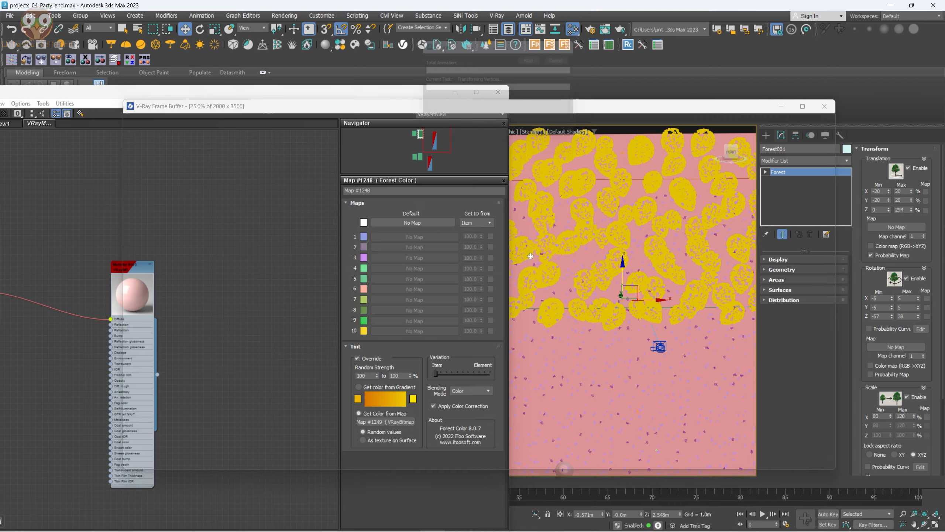
Test-render the camera view with the new balloon rotation, inspect the confetti up close and close the frame buffer
key(shift+q)
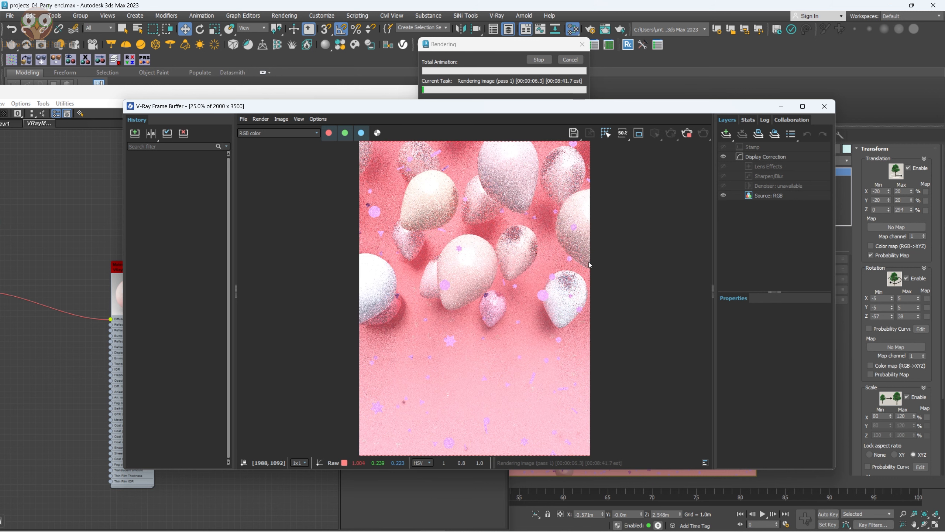
scroll(451, 341, up, 1)
scroll(440, 342, down, 1)
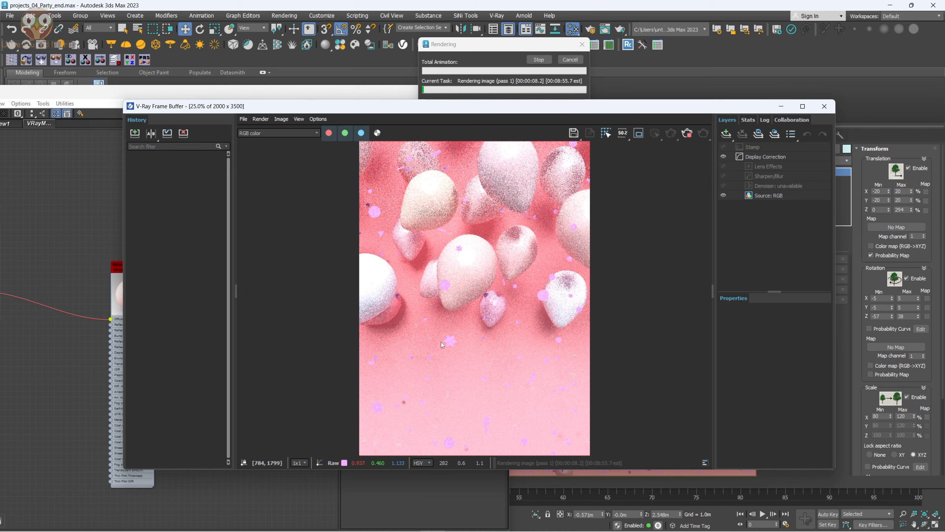
scroll(453, 342, up, 2)
scroll(421, 341, down, 1)
scroll(431, 335, up, 2)
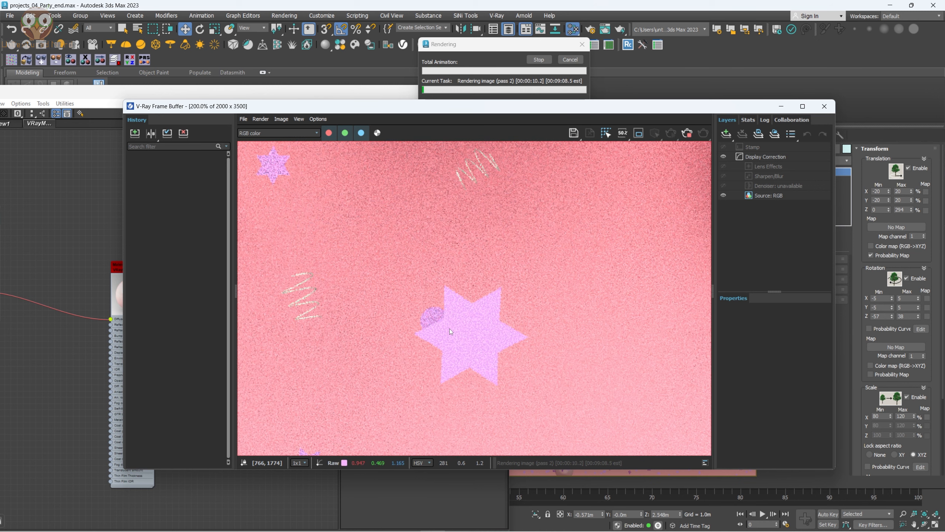
scroll(448, 328, down, 1)
scroll(449, 328, down, 1)
scroll(448, 329, down, 1)
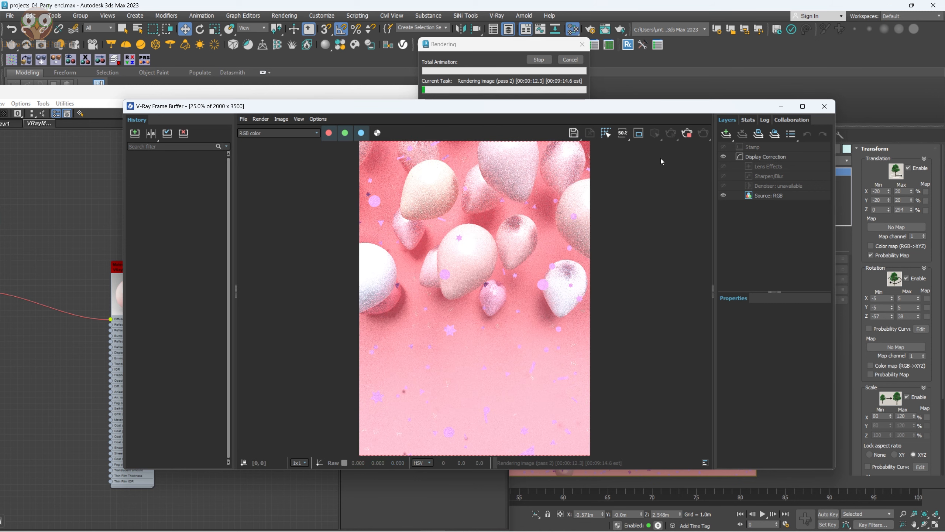
click(822, 109)
Examine the confetti material tree, enlarging the forestcolor_001.jpg bitmap preview and showing the M_confetti VRayMtl parameters
scroll(154, 371, down, 3)
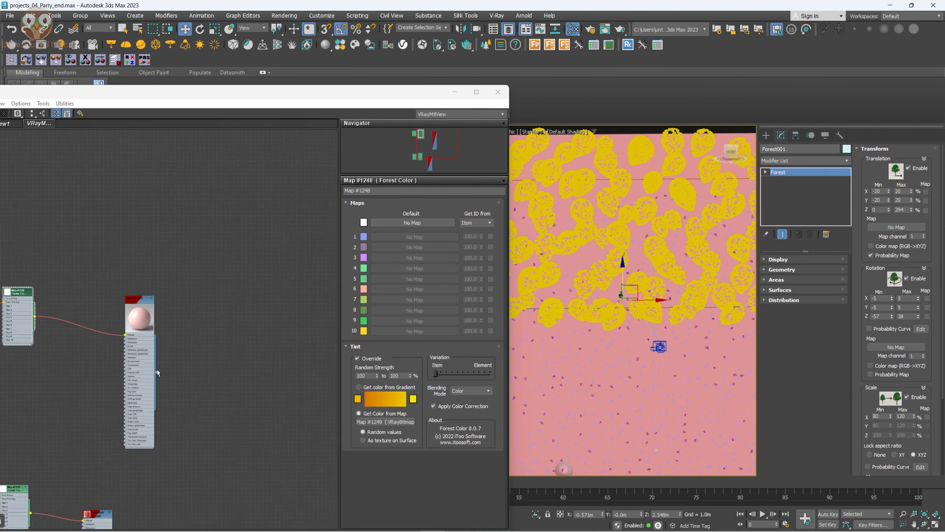
middle_drag(43, 496, 193, 350)
scroll(193, 350, up, 3)
double_click(118, 299)
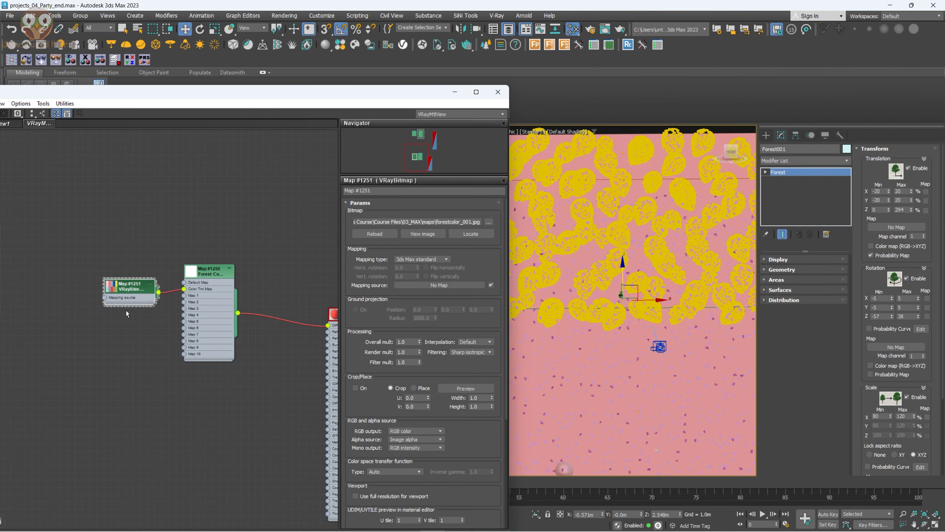
double_click(113, 292)
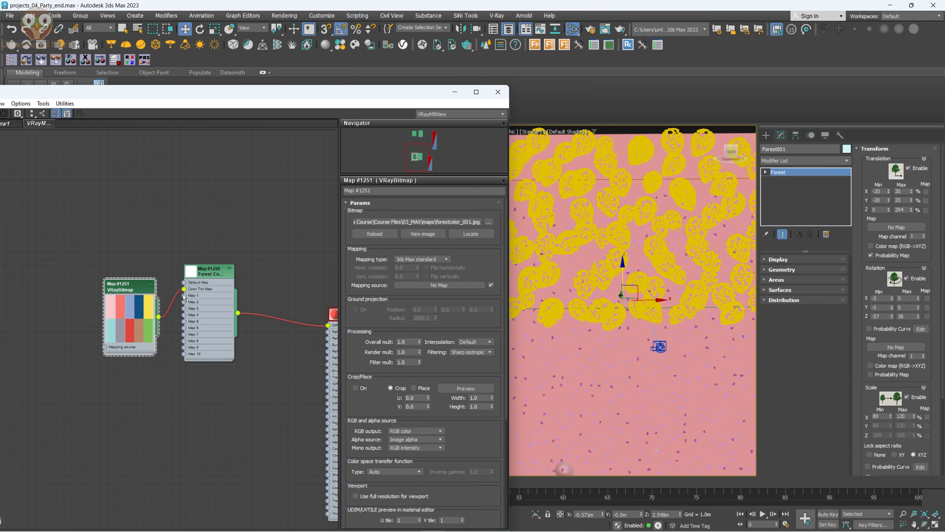
click(211, 276)
middle_drag(335, 316, 213, 292)
double_click(227, 292)
middle_drag(218, 258, 229, 265)
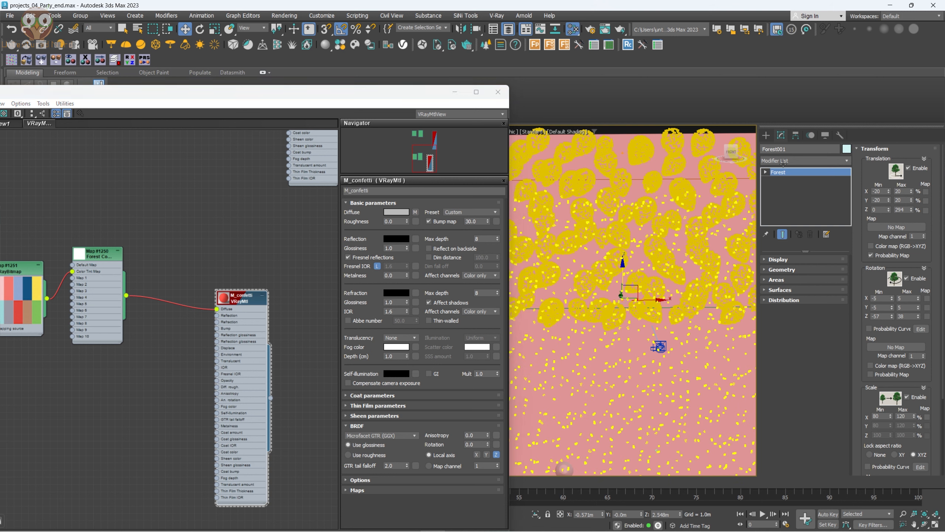
Rename the Forest object that scatters the confetti as F_confetti
drag(794, 148, 747, 148)
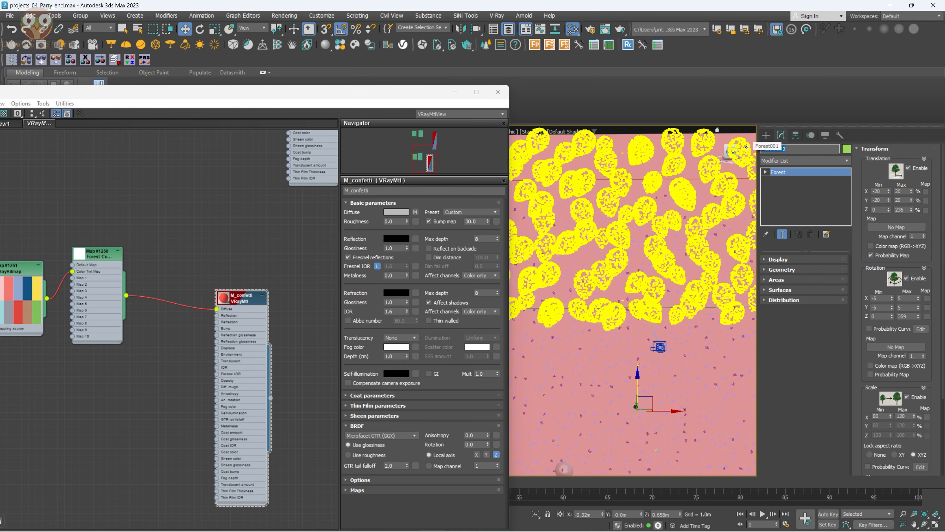
text(F_confetti)
key(Return)
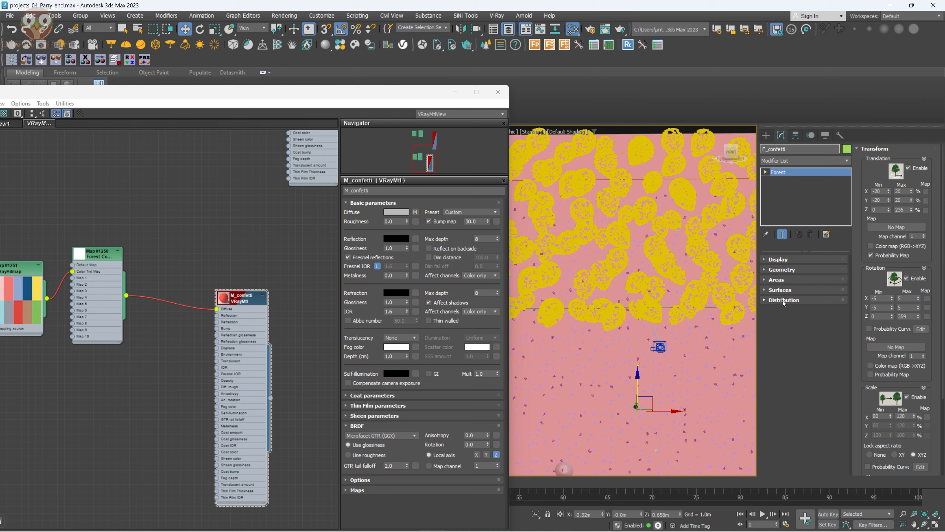
Assign the M_confetti material as an instance to all five confetti items in F_confetti's geometry list
click(797, 271)
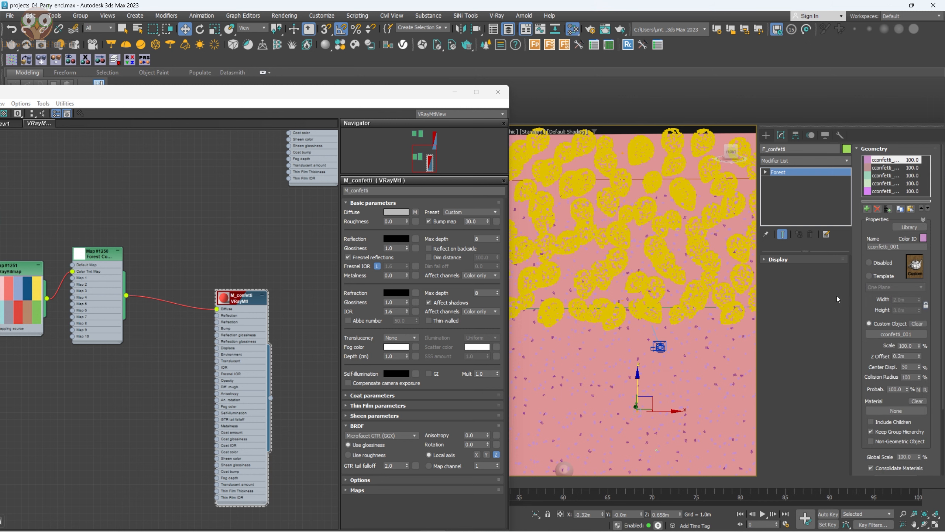
shift+click(890, 191)
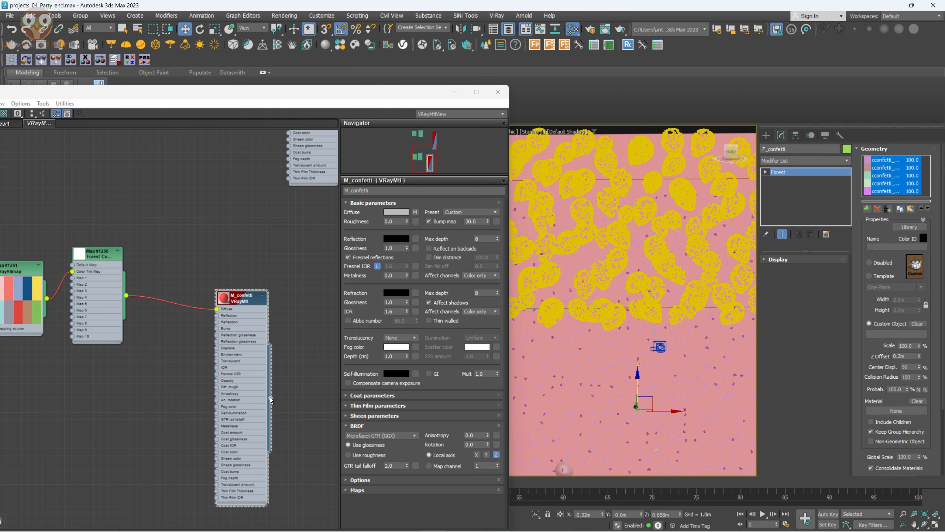
drag(271, 401, 887, 410)
click(454, 297)
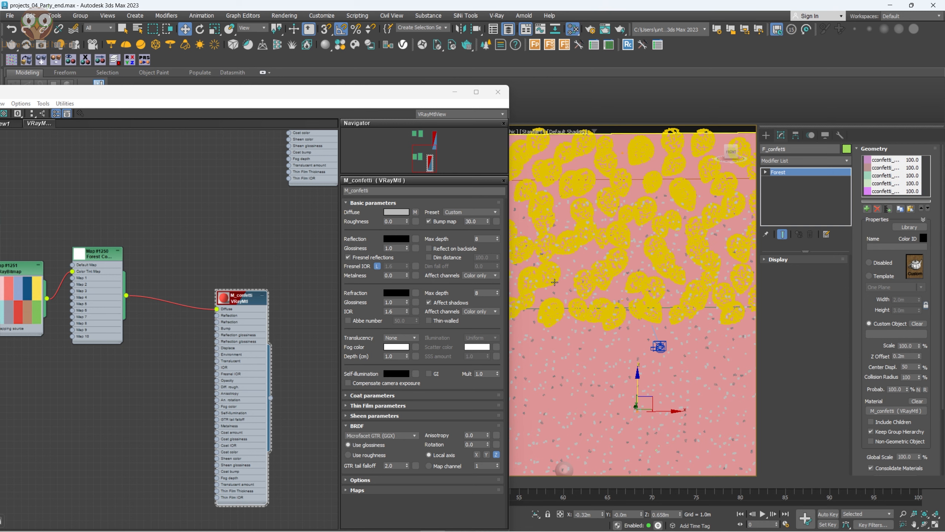
Select the Forest object that scatters the balloons and rename it F_balloons
drag(809, 151, 708, 156)
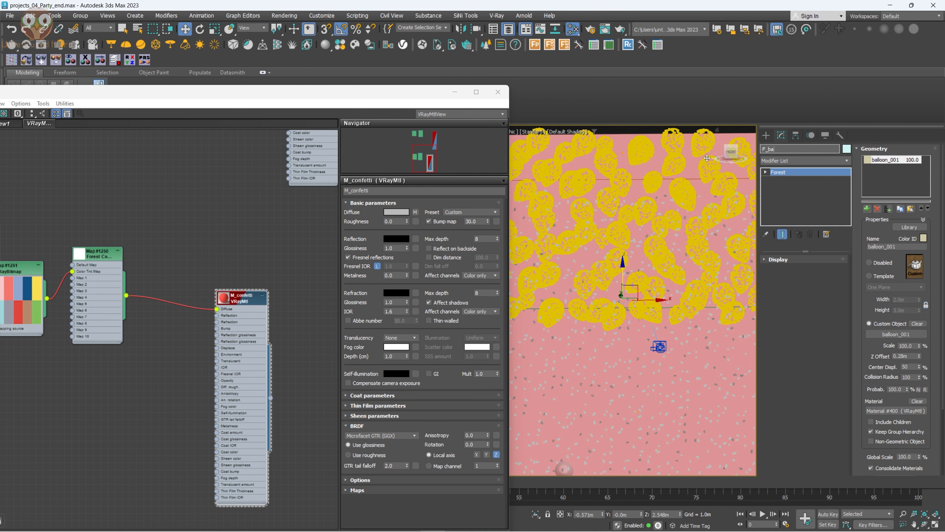
text(F_balloons)
key(Return)
Test-render the camera view with the multicolored confetti and compare the render with the confetti material tree
click(577, 226)
key(shift+q)
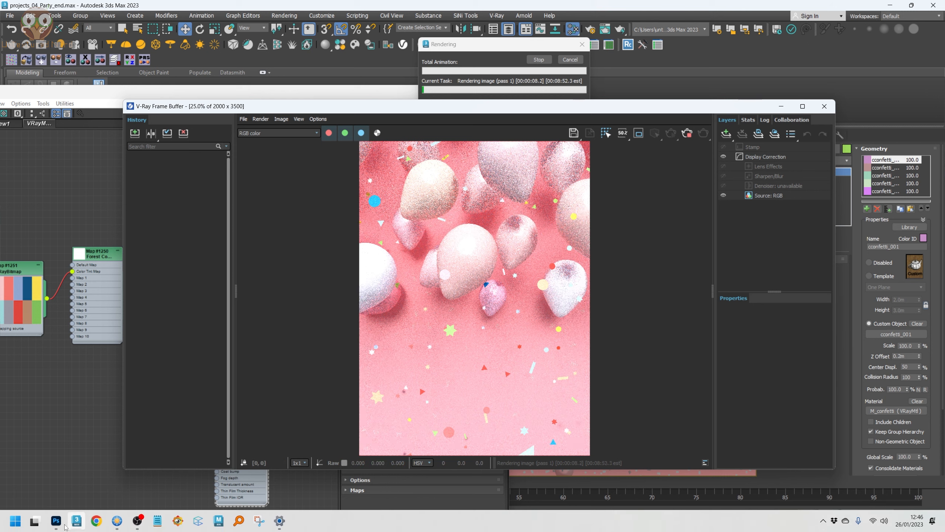
mouse_move(56, 521)
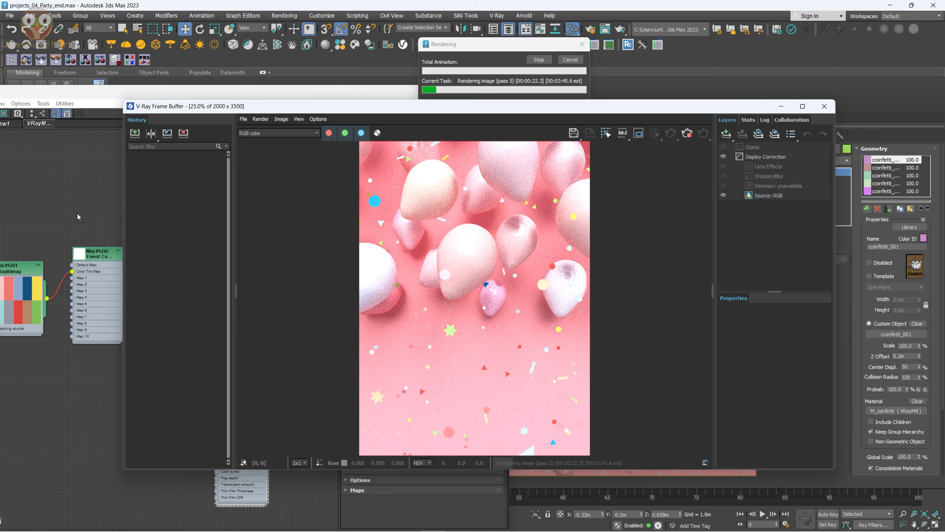
click(88, 223)
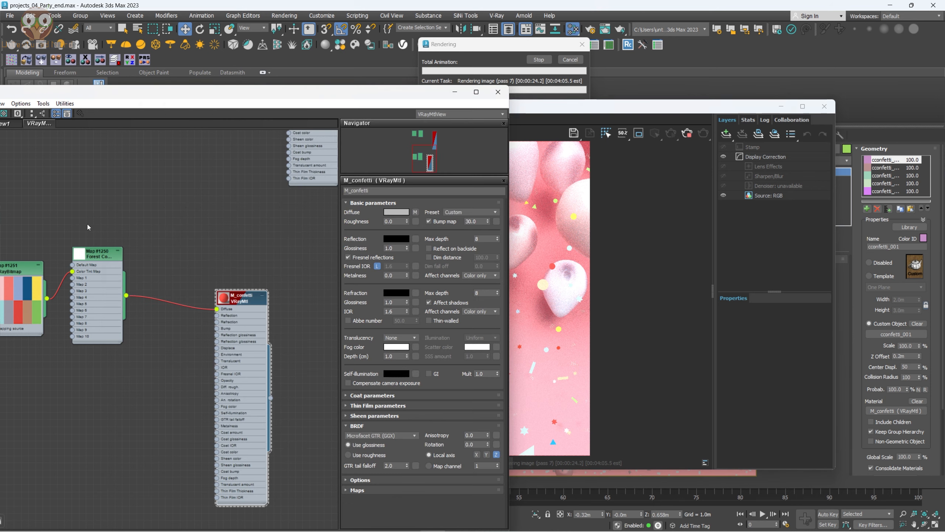
click(627, 259)
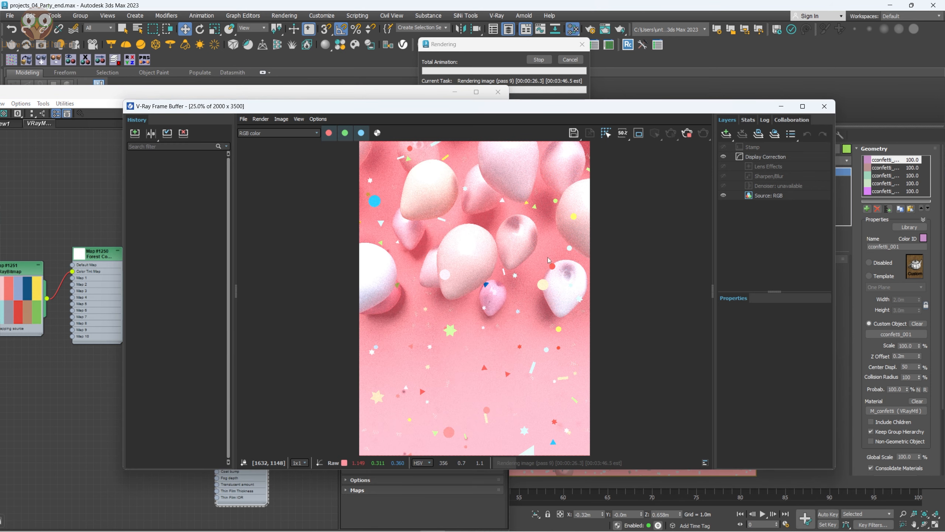